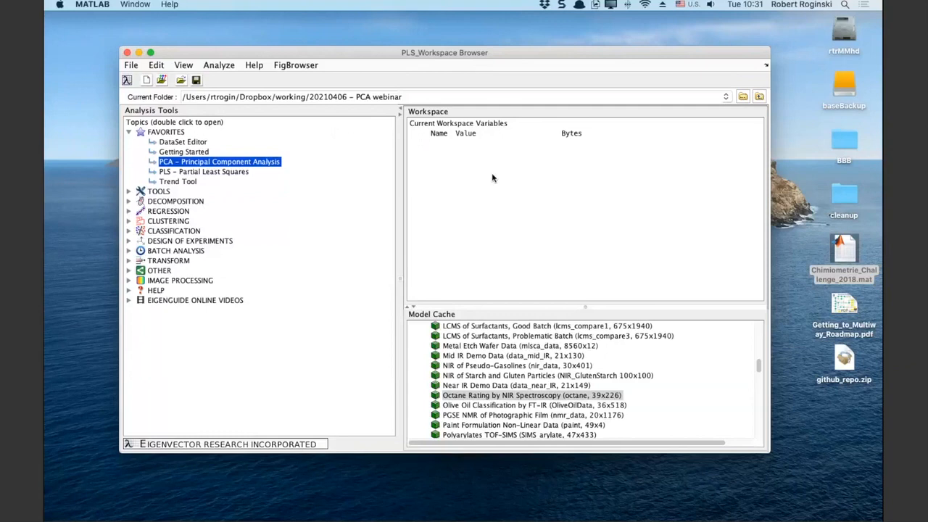
- Load the Octane Rating by NIR Spectroscopy demo data from the model cache into the workspace
{"action": "scroll", "coordinate": [500, 373], "scroll_direction": "up", "scroll_amount": 3}
{"action": "scroll", "coordinate": [500, 374], "scroll_direction": "up", "scroll_amount": 10}
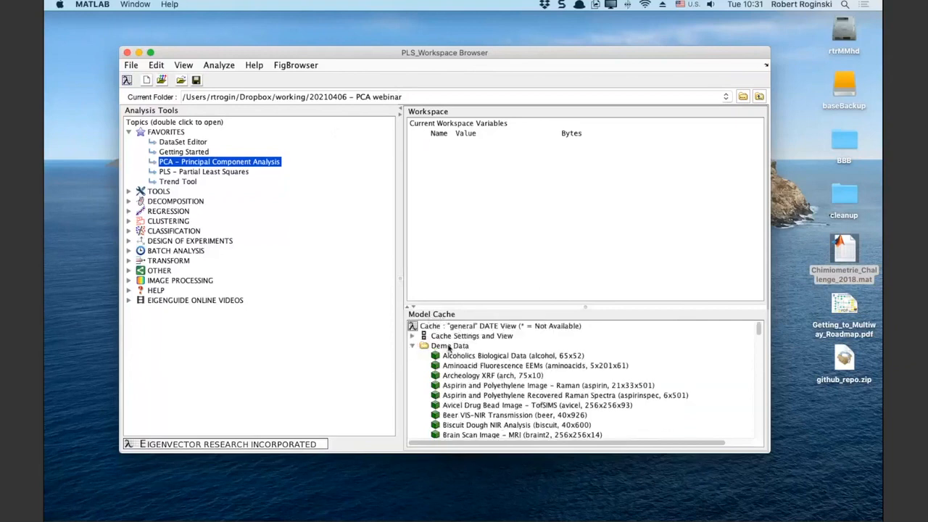
{"action": "scroll", "coordinate": [481, 376], "scroll_direction": "down", "scroll_amount": 15}
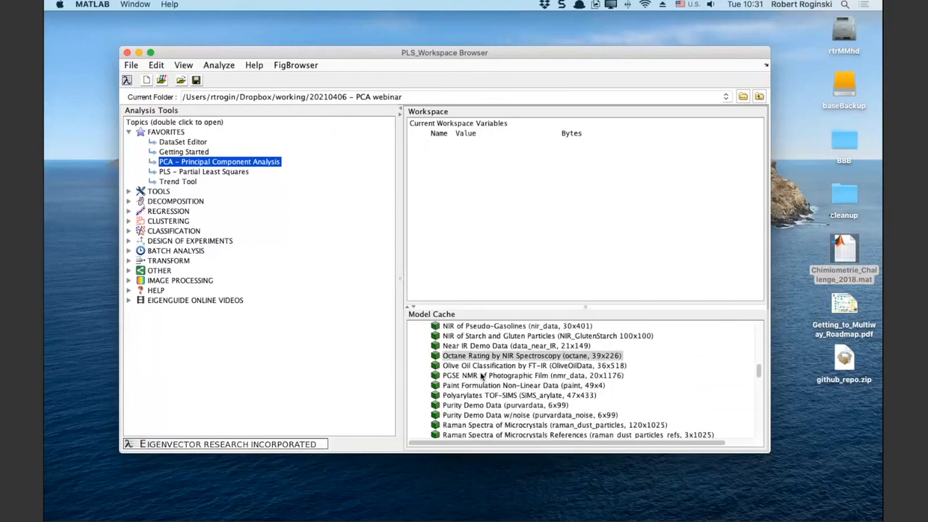
{"action": "left_click", "coordinate": [435, 356]}
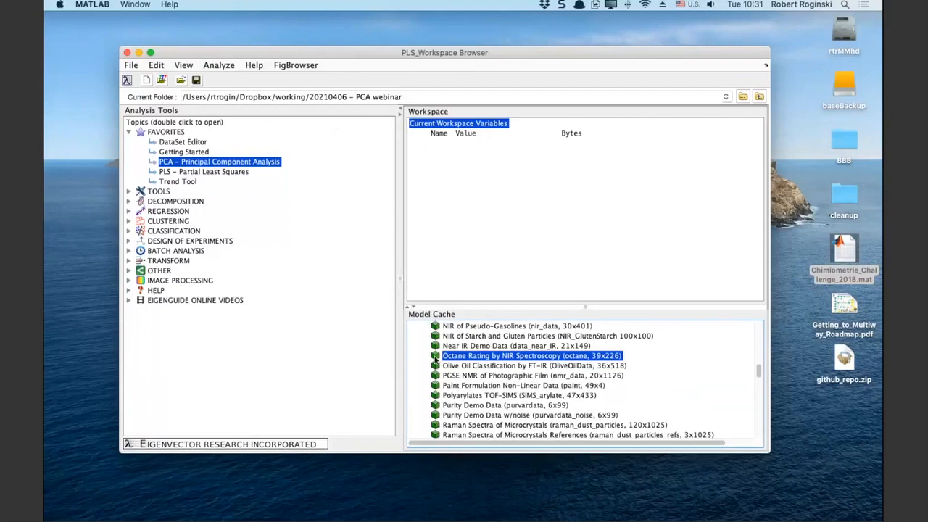
{"action": "left_click_drag", "start_coordinate": [435, 358], "coordinate": [472, 189]}
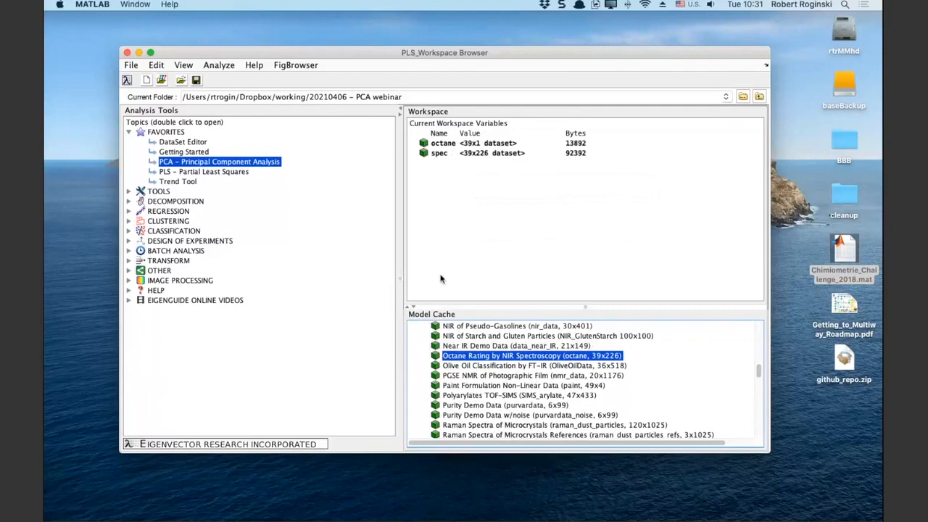
- Open the spec dataset in a PCA analysis and reposition the analysis window over the workspace browser
{"action": "left_click", "coordinate": [424, 155]}
{"action": "left_click_drag", "start_coordinate": [425, 155], "coordinate": [267, 166]}
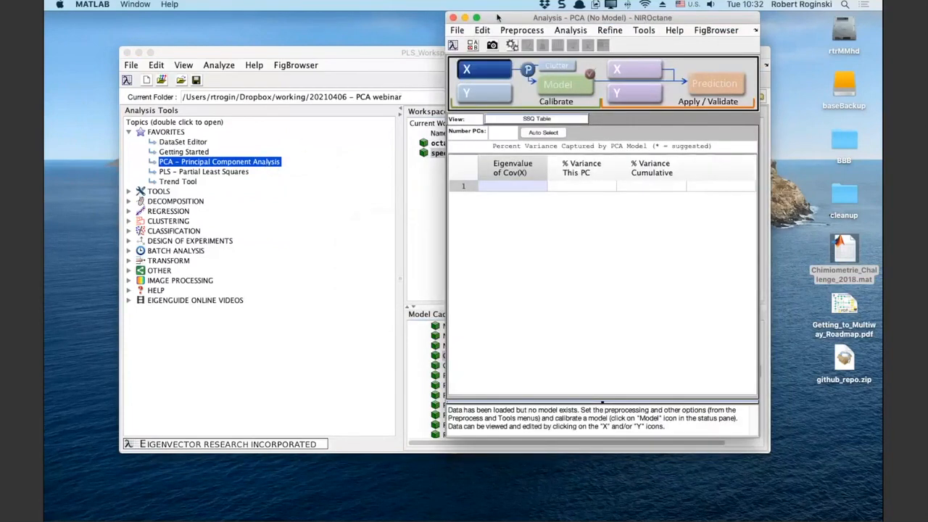
{"action": "left_click_drag", "start_coordinate": [497, 16], "coordinate": [240, 28]}
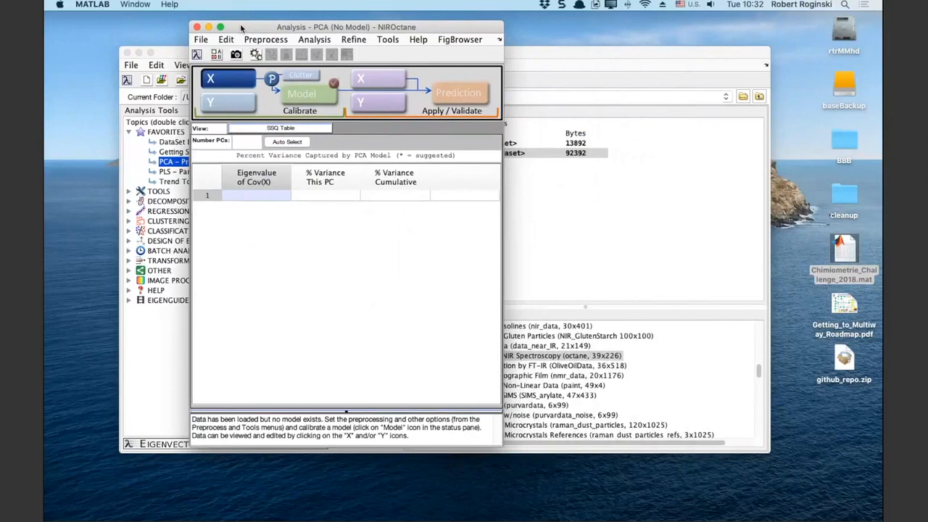
{"action": "left_click", "coordinate": [390, 42]}
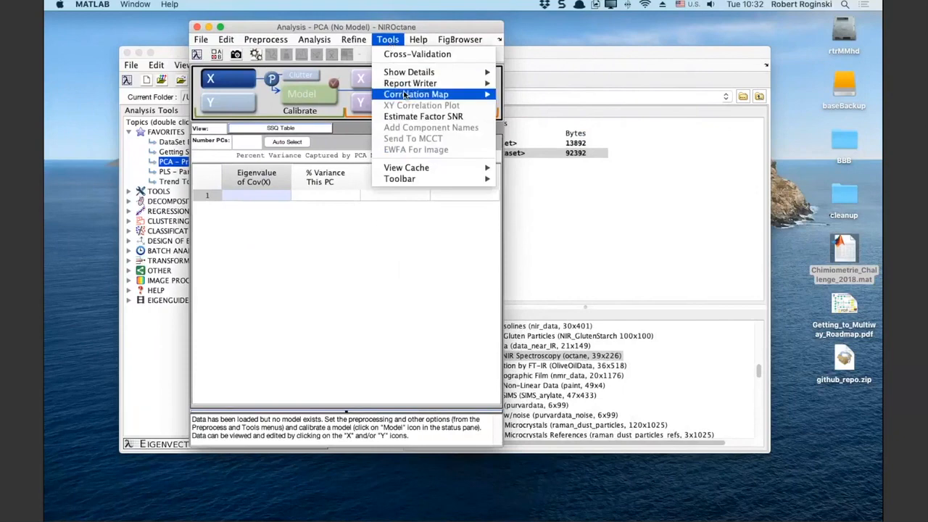
{"action": "mouse_move", "coordinate": [397, 73]}
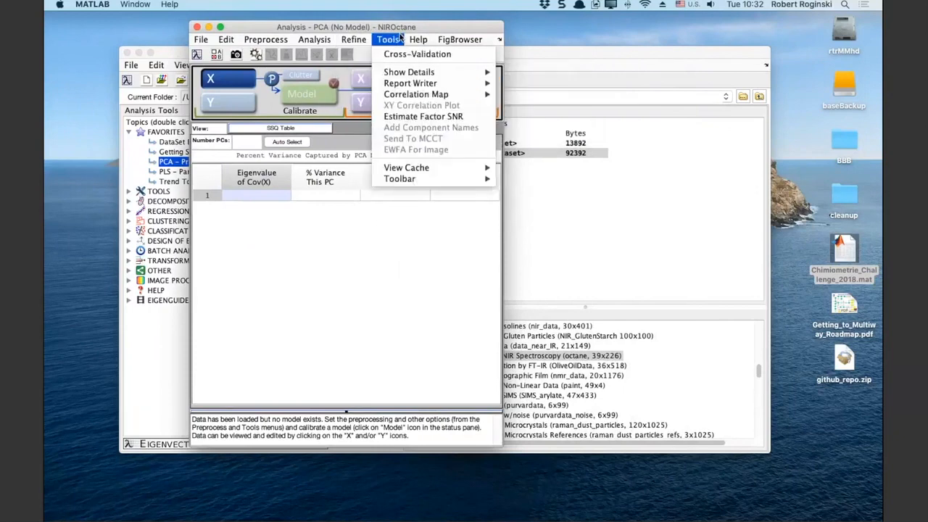
{"action": "left_click", "coordinate": [376, 31]}
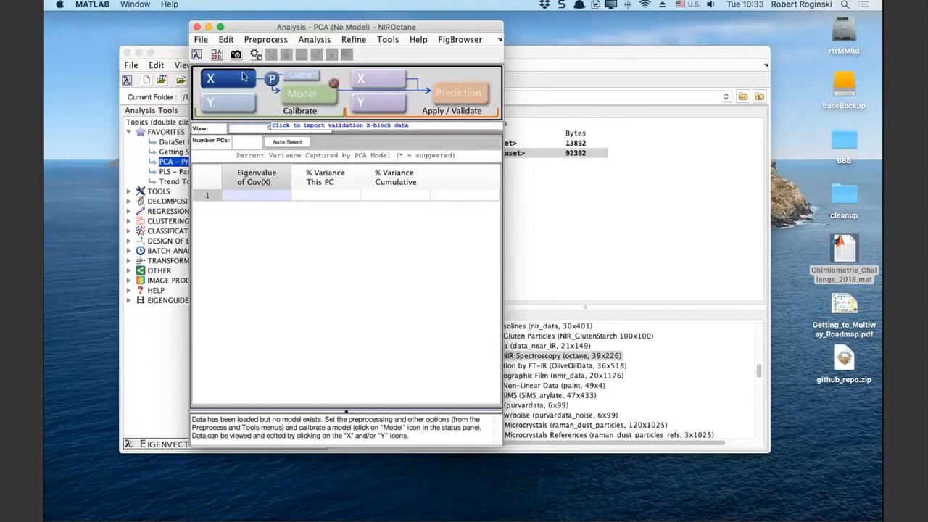
{"action": "mouse_move", "coordinate": [227, 84]}
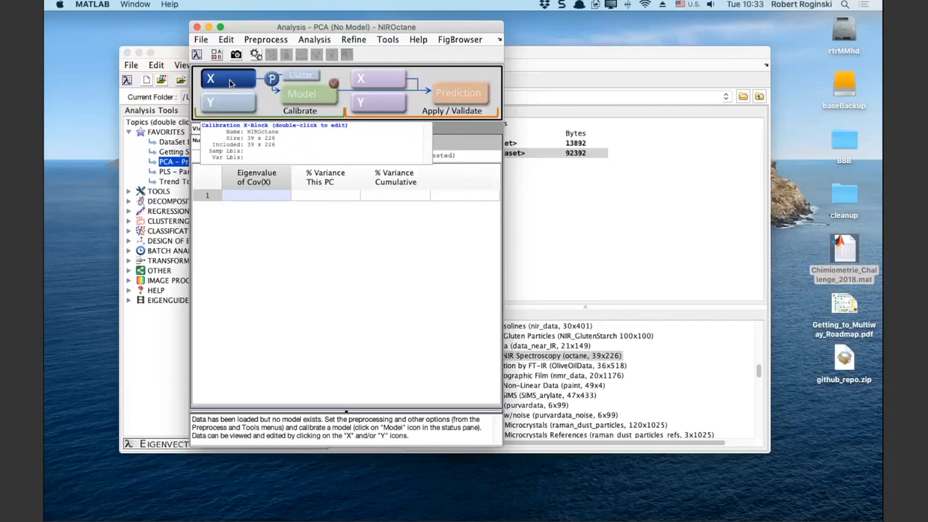
{"action": "left_click", "coordinate": [520, 57]}
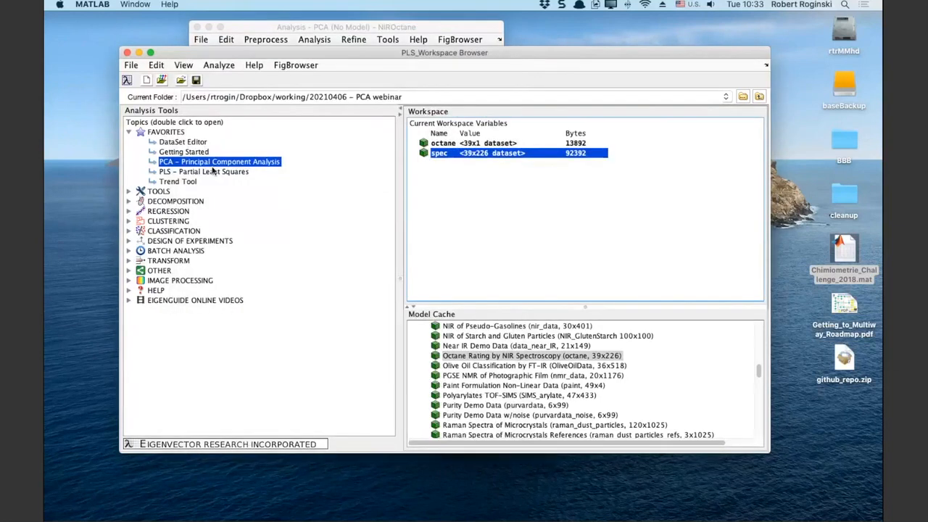
{"action": "left_click", "coordinate": [262, 30]}
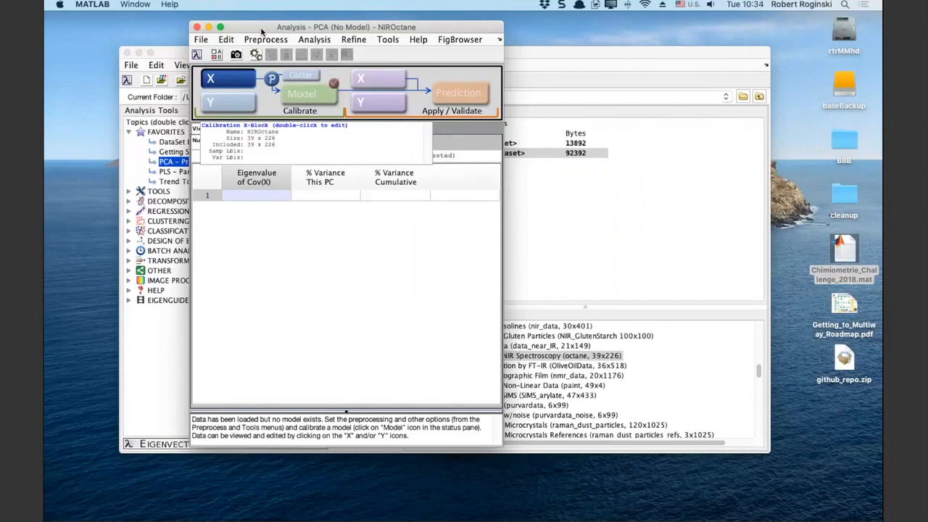
- Plot the calibration X-block data from the PCA analysis
{"action": "left_click", "coordinate": [233, 80]}
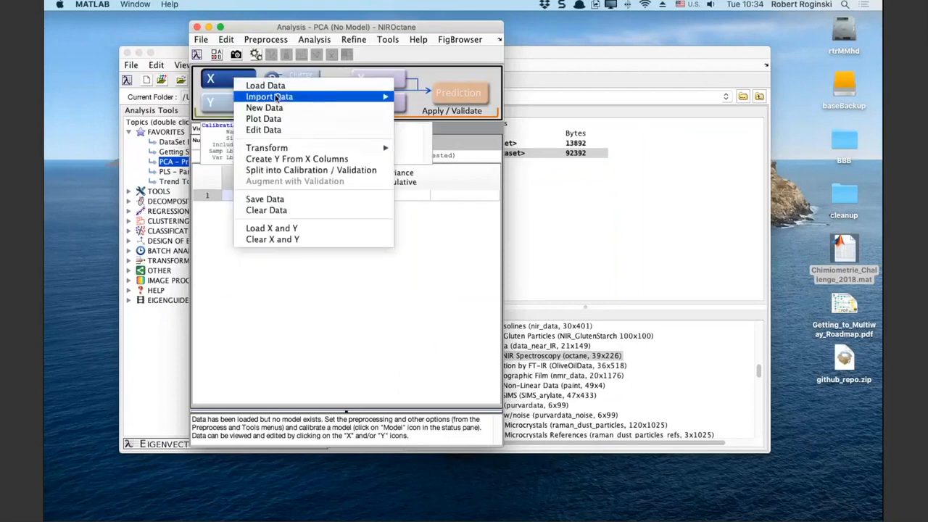
{"action": "left_click", "coordinate": [336, 121]}
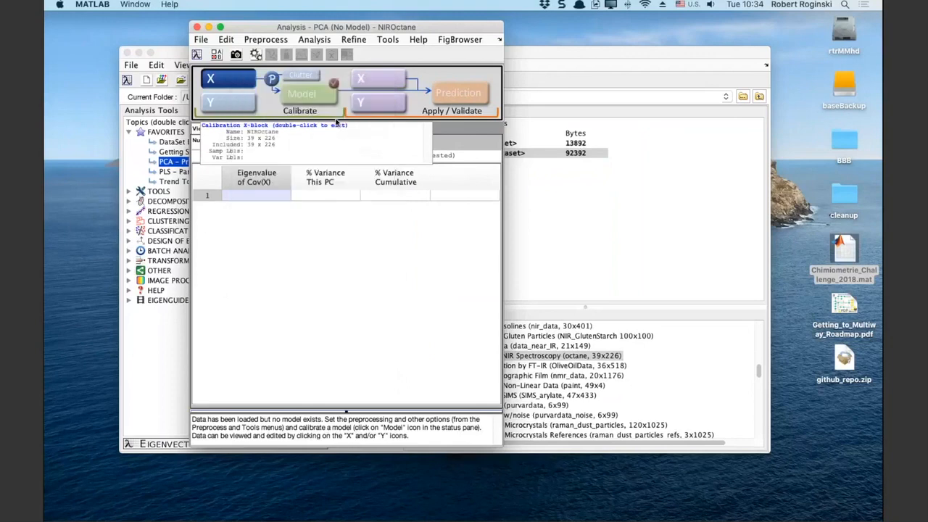
{"action": "left_click_drag", "start_coordinate": [607, 190], "coordinate": [258, 90]}
{"action": "double_click", "coordinate": [258, 90]}
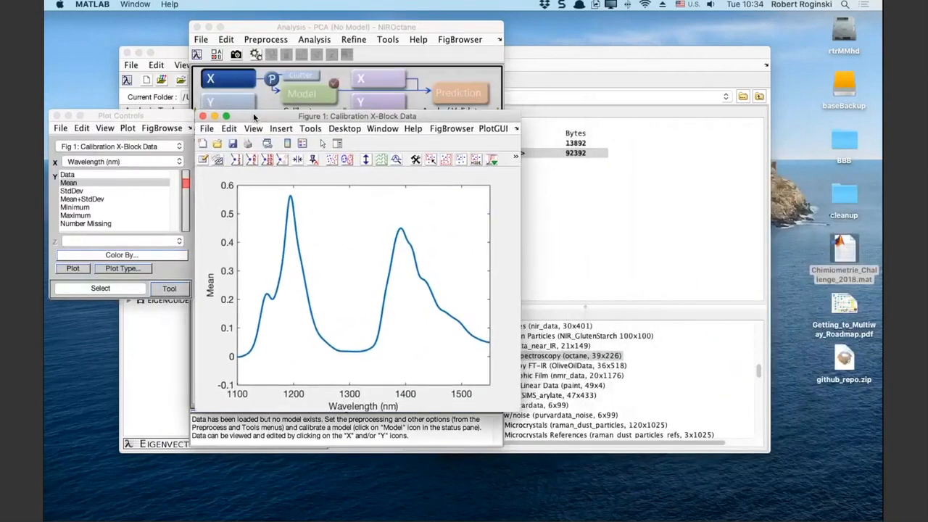
- Open the calibration X-block in the DataSet Editor and place the editor beside the spectra figure
{"action": "left_click", "coordinate": [256, 27]}
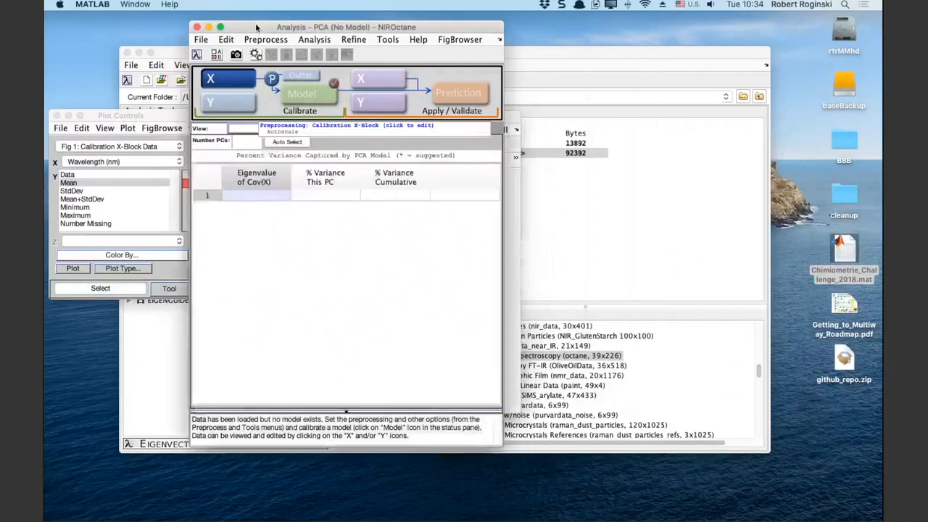
{"action": "left_click", "coordinate": [230, 79]}
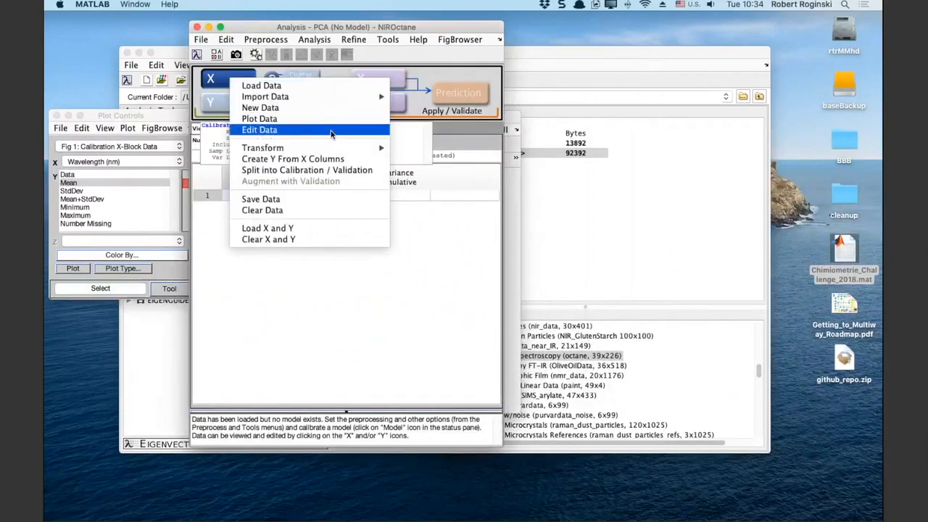
{"action": "left_click", "coordinate": [331, 133]}
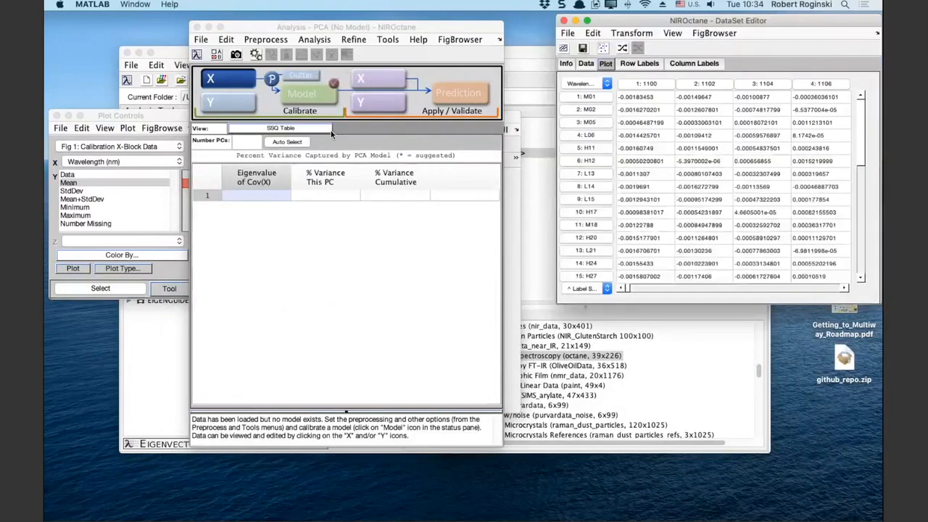
{"action": "left_click_drag", "start_coordinate": [619, 23], "coordinate": [591, 119]}
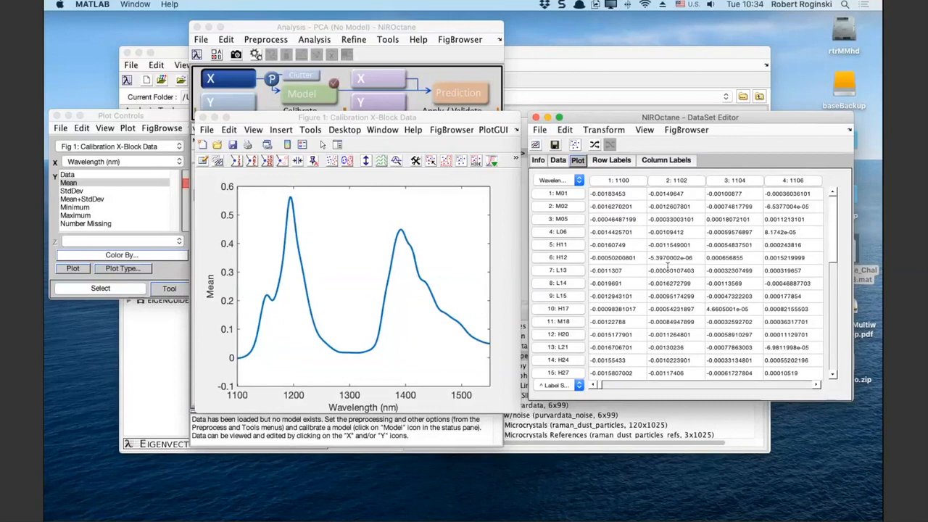
- Review the sample labels and Gas/Alcohol classes in the dataset's row labels
{"action": "left_click", "coordinate": [622, 161]}
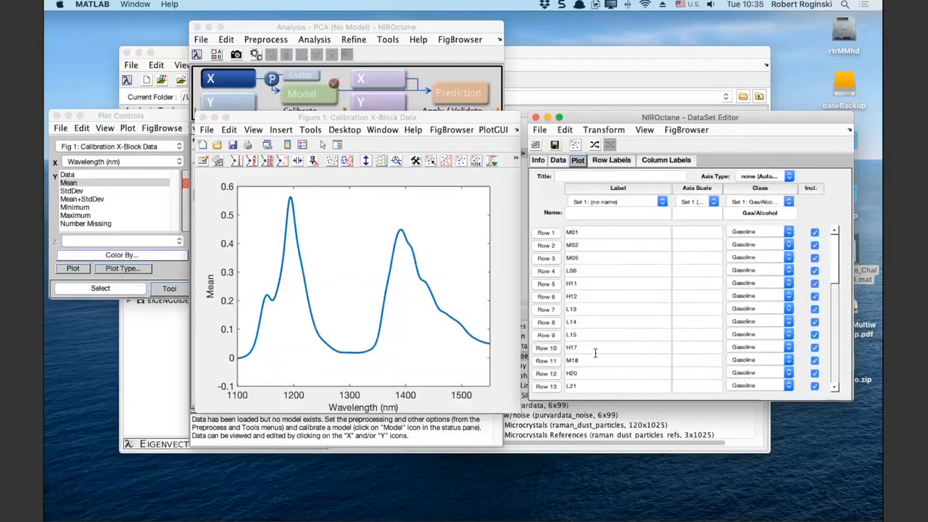
{"action": "scroll", "coordinate": [595, 351], "scroll_direction": "down", "scroll_amount": 8}
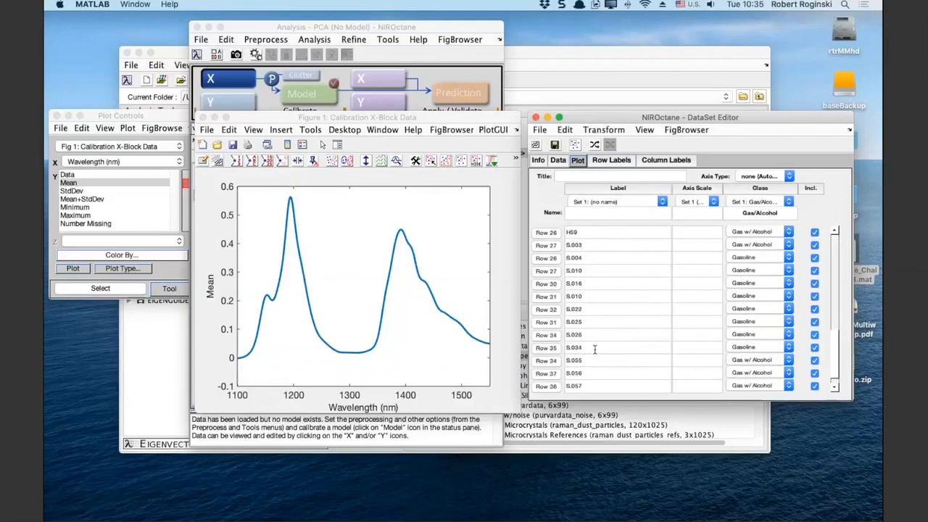
{"action": "scroll", "coordinate": [595, 349], "scroll_direction": "up", "scroll_amount": 8}
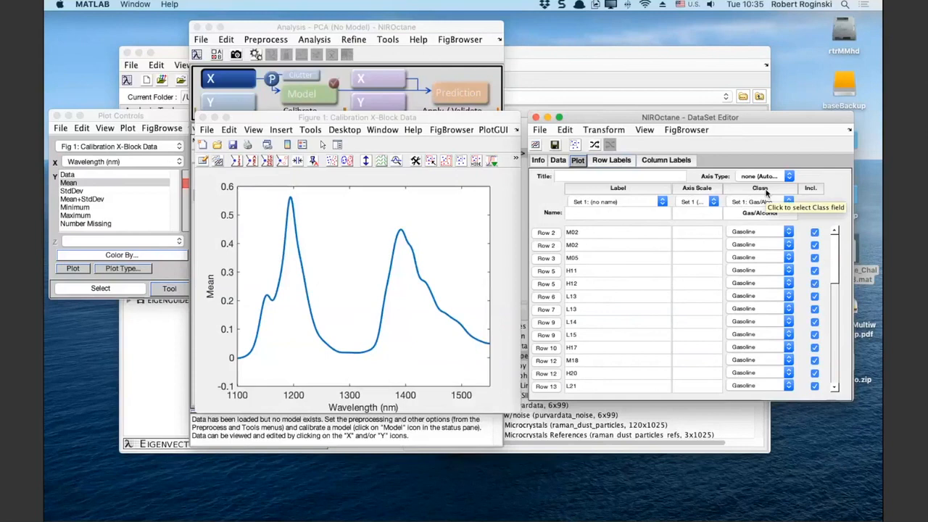
- Bring the calibration X-block figure forward and plot all the individual spectra (Data) in place of the mean
{"action": "left_click", "coordinate": [477, 120]}
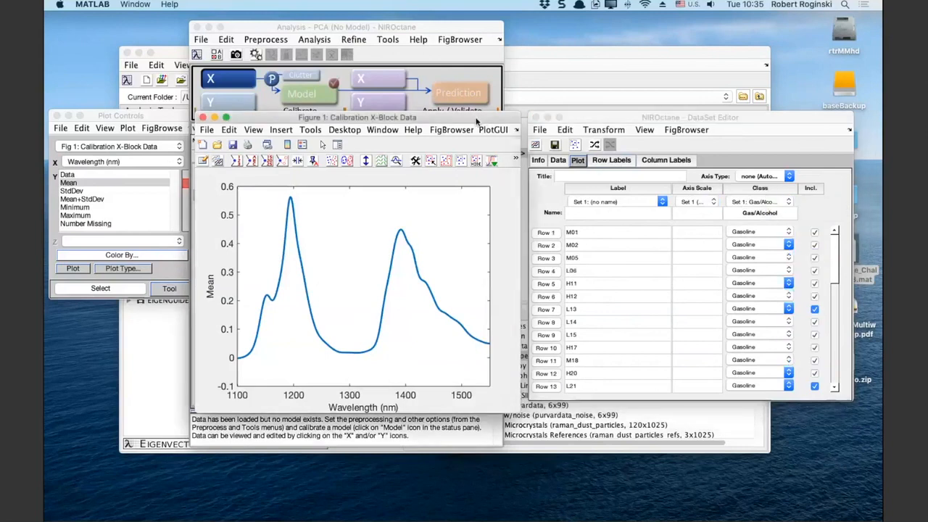
{"action": "left_click_drag", "start_coordinate": [477, 121], "coordinate": [484, 109]}
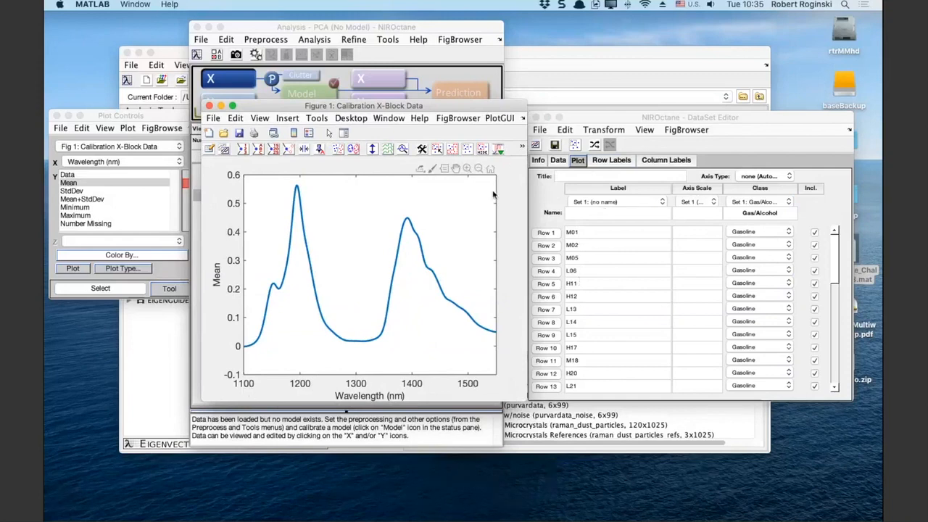
{"action": "left_click", "coordinate": [159, 175]}
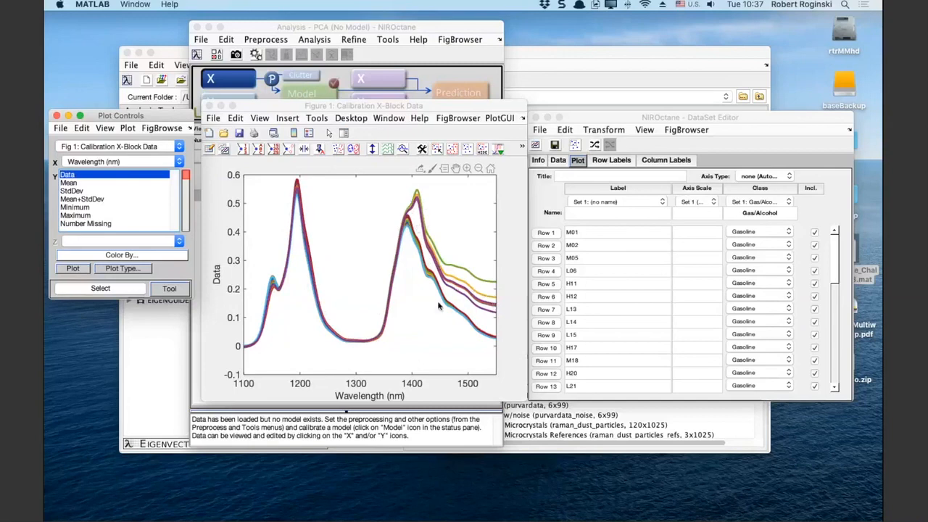
- Color the spectra by the Gas/Alcohol class set and add a legend placed between the two main peaks
{"action": "left_click", "coordinate": [338, 149]}
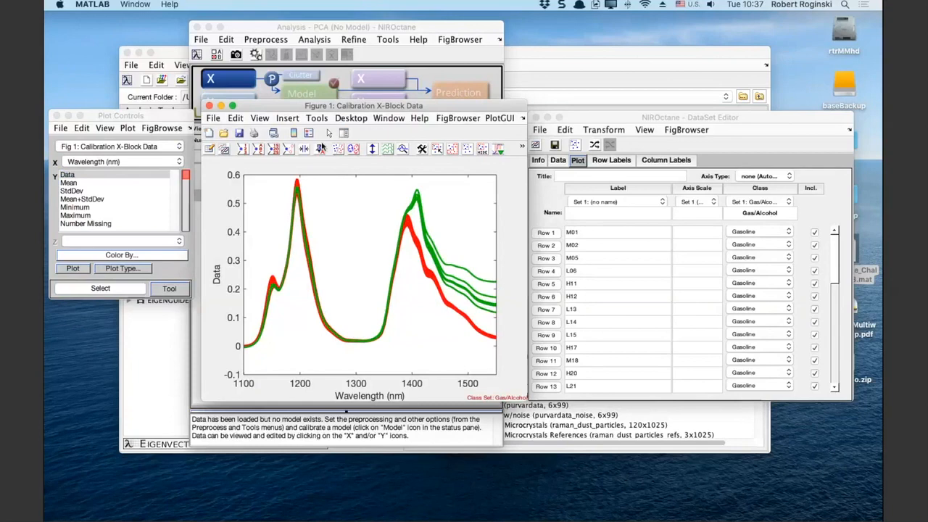
{"action": "left_click", "coordinate": [310, 134]}
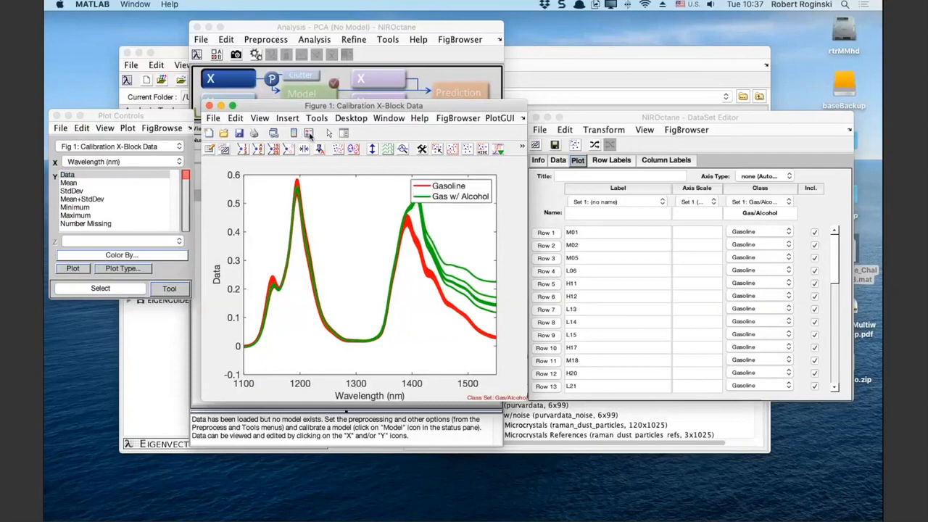
{"action": "left_click_drag", "start_coordinate": [447, 191], "coordinate": [346, 189]}
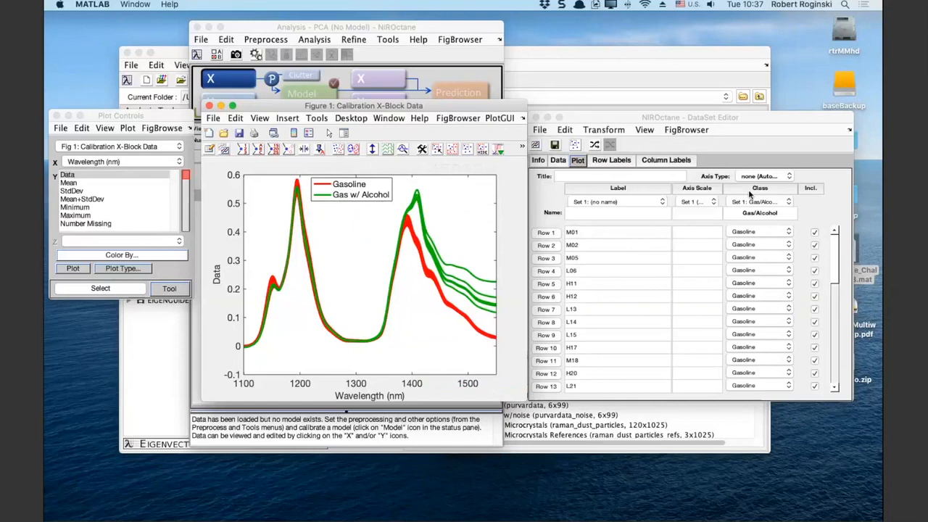
- Select all samples of the Gas w/ Alcohol class in the row labels and exclude them from the dataset
{"action": "left_click", "coordinate": [837, 254]}
{"action": "left_click_drag", "start_coordinate": [835, 290], "coordinate": [835, 368]}
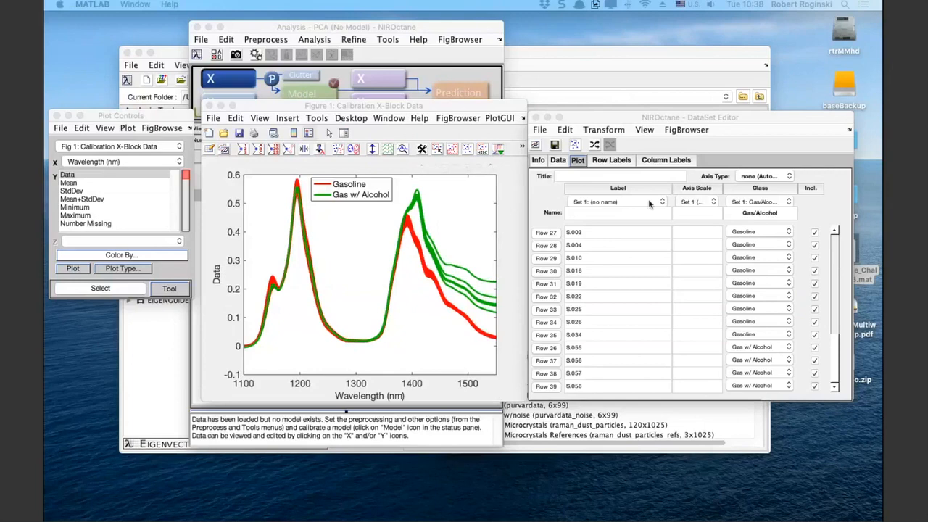
{"action": "left_click", "coordinate": [754, 131]}
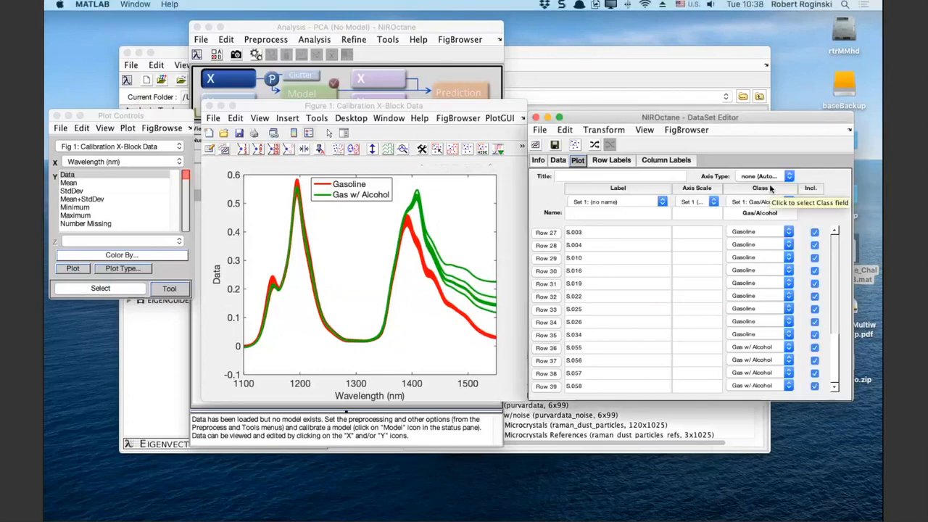
{"action": "left_click", "coordinate": [769, 189]}
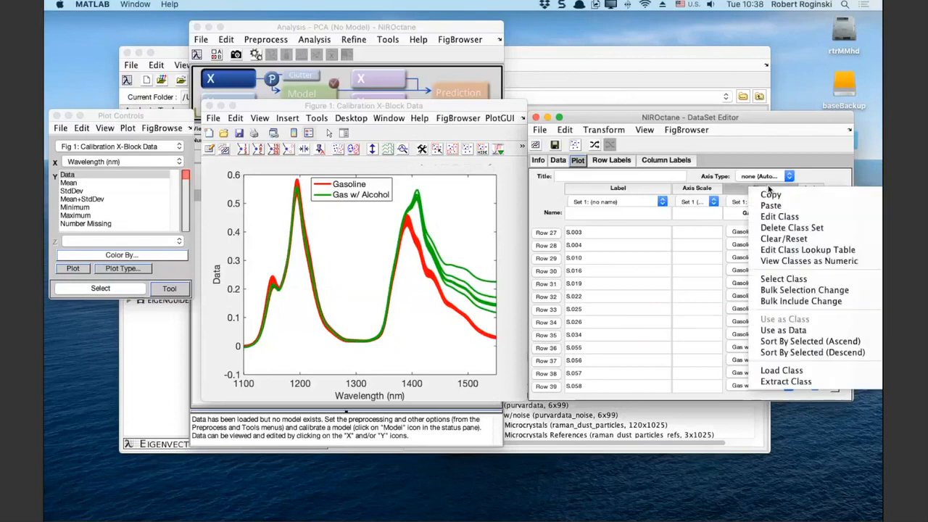
{"action": "left_click", "coordinate": [818, 281]}
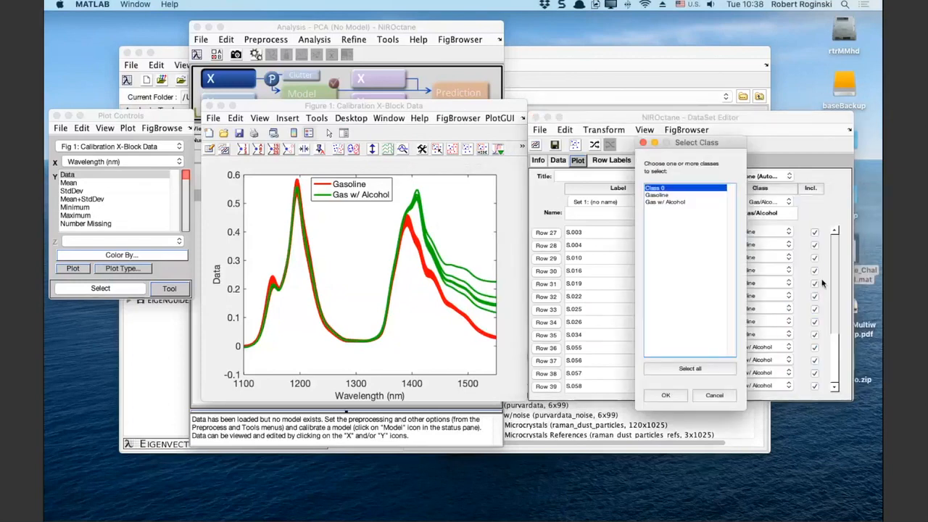
{"action": "left_click", "coordinate": [678, 204]}
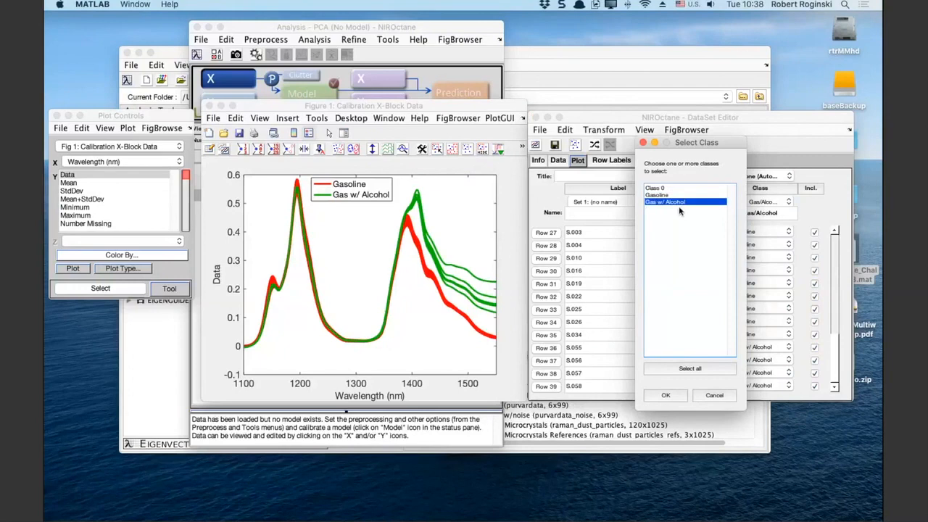
{"action": "left_click", "coordinate": [669, 394]}
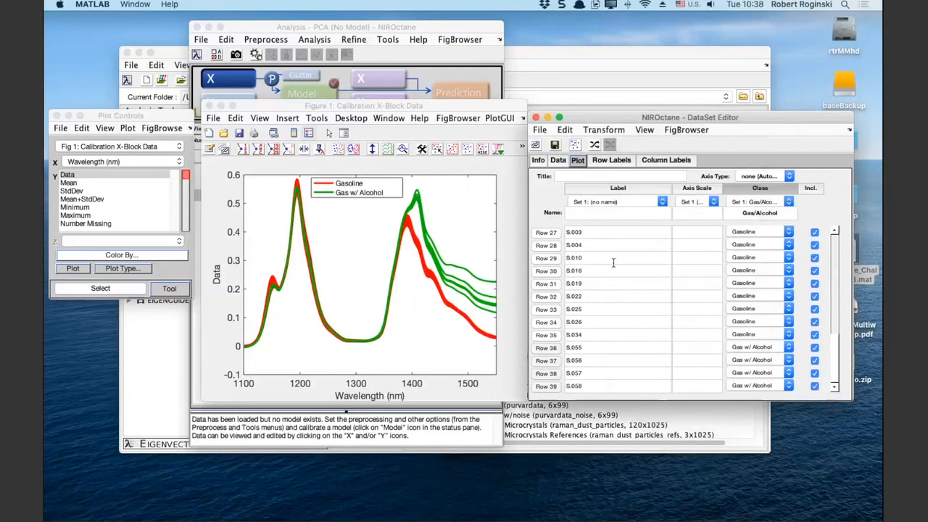
{"action": "left_click", "coordinate": [565, 129]}
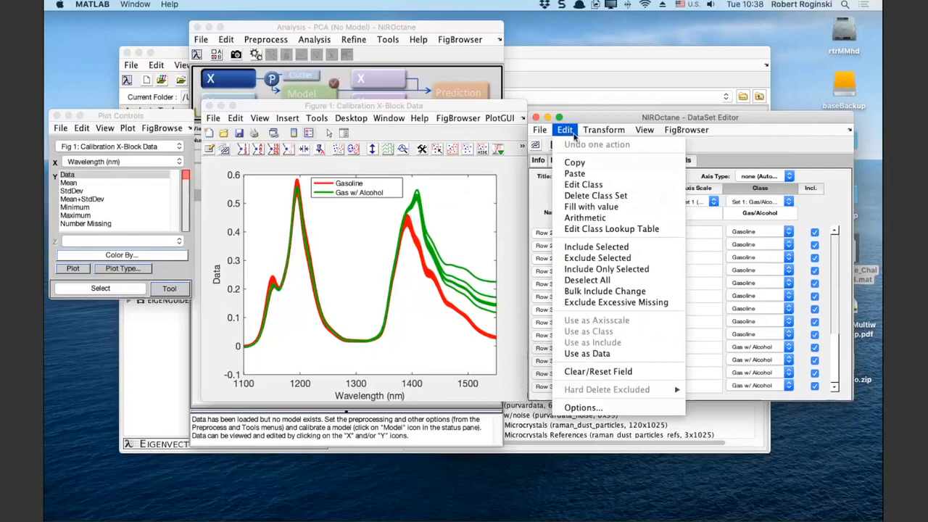
{"action": "left_click", "coordinate": [632, 259]}
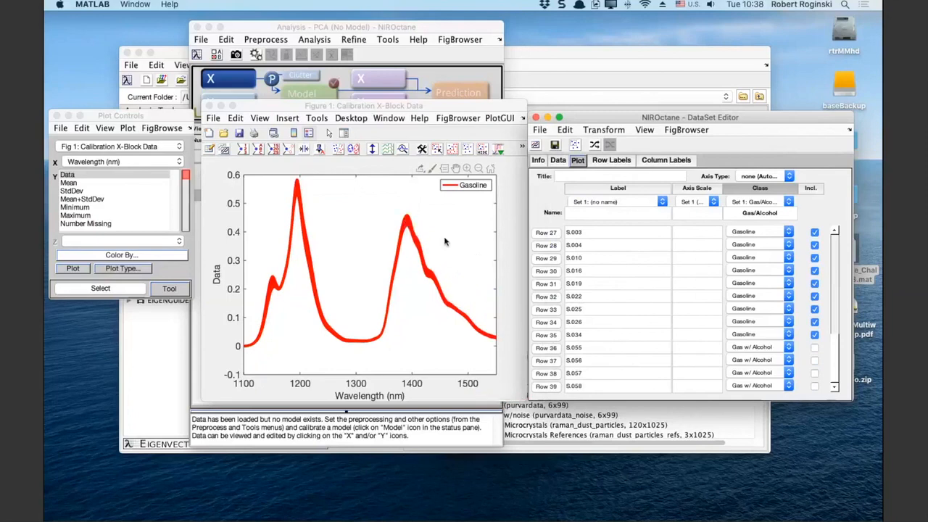
- Replace the spectra's class coloring and legend with coloring by the octane dataset from the workspace, and add a color bar
{"action": "left_click", "coordinate": [309, 134]}
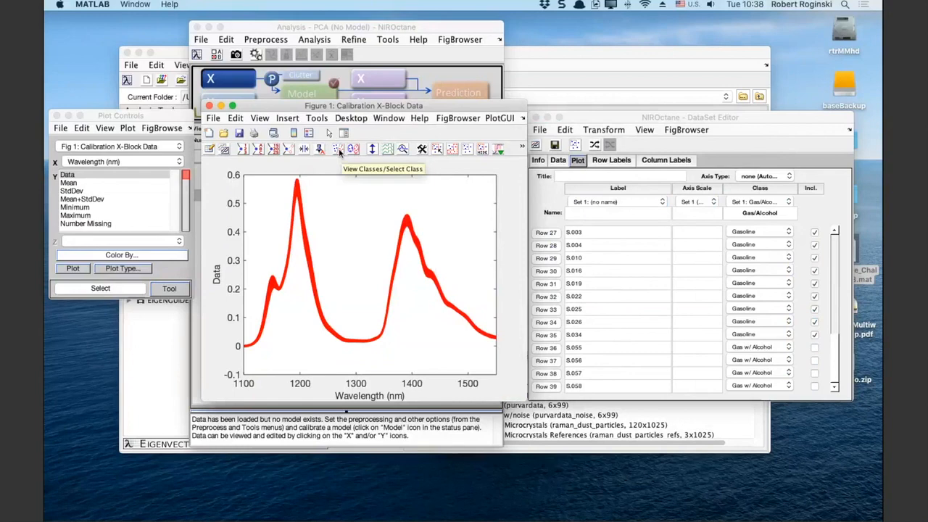
{"action": "left_click", "coordinate": [339, 149]}
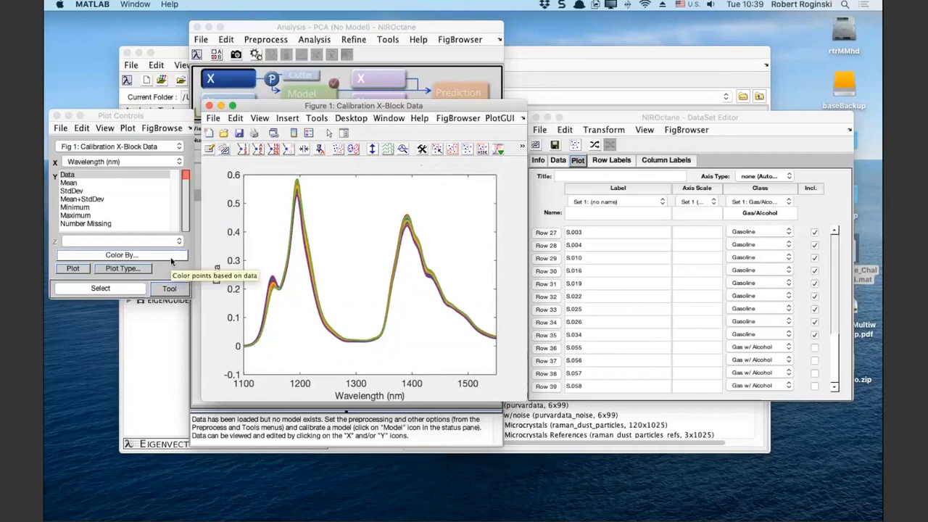
{"action": "left_click", "coordinate": [172, 257]}
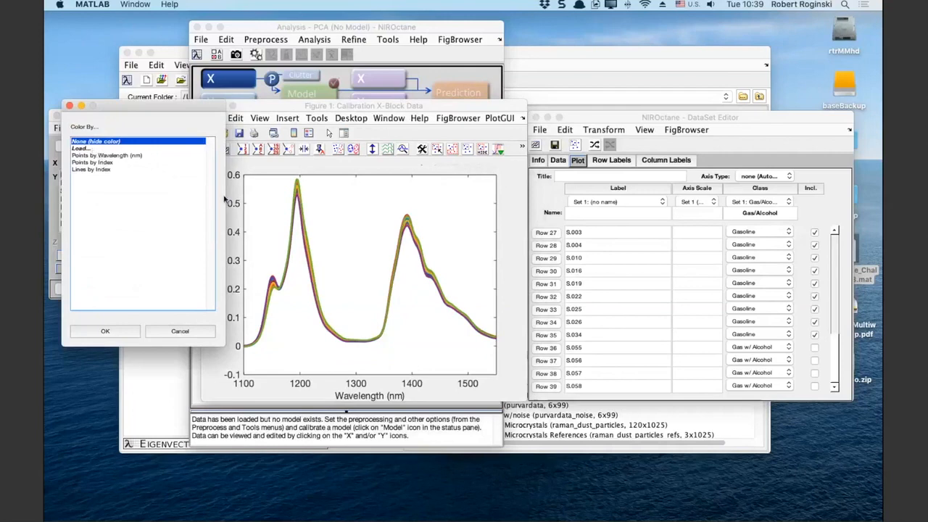
{"action": "left_click", "coordinate": [96, 149]}
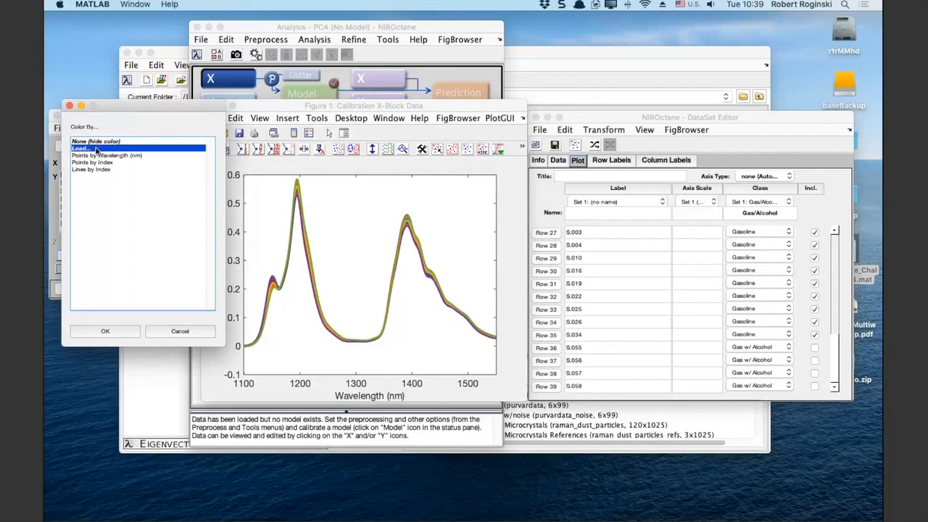
{"action": "left_click", "coordinate": [123, 331]}
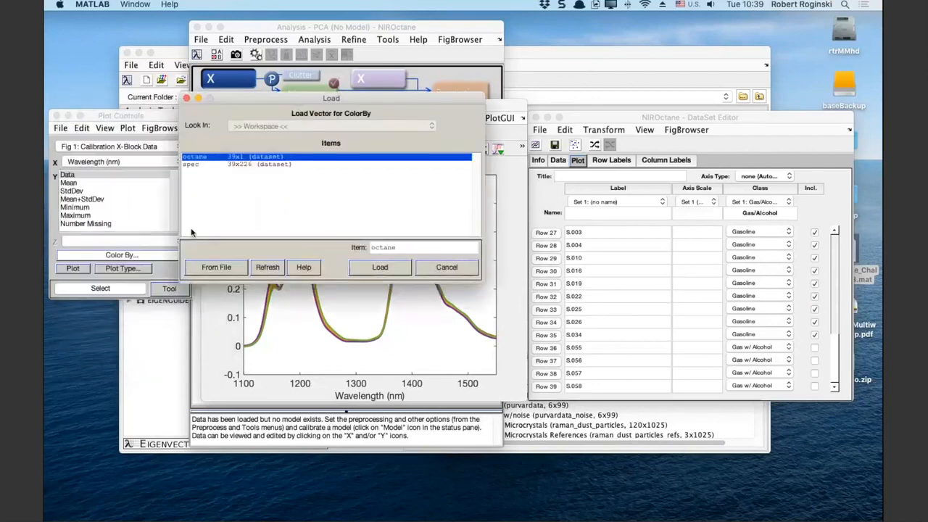
{"action": "left_click", "coordinate": [381, 267]}
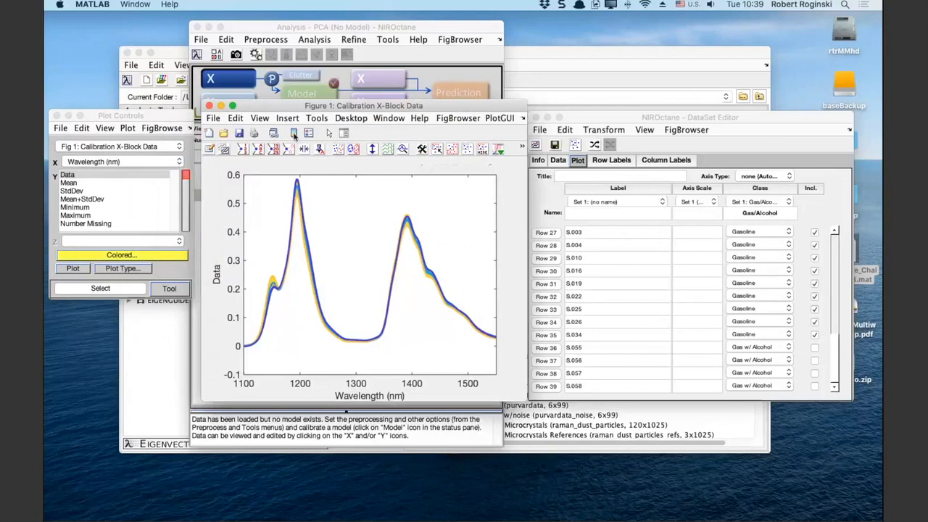
{"action": "left_click", "coordinate": [294, 133]}
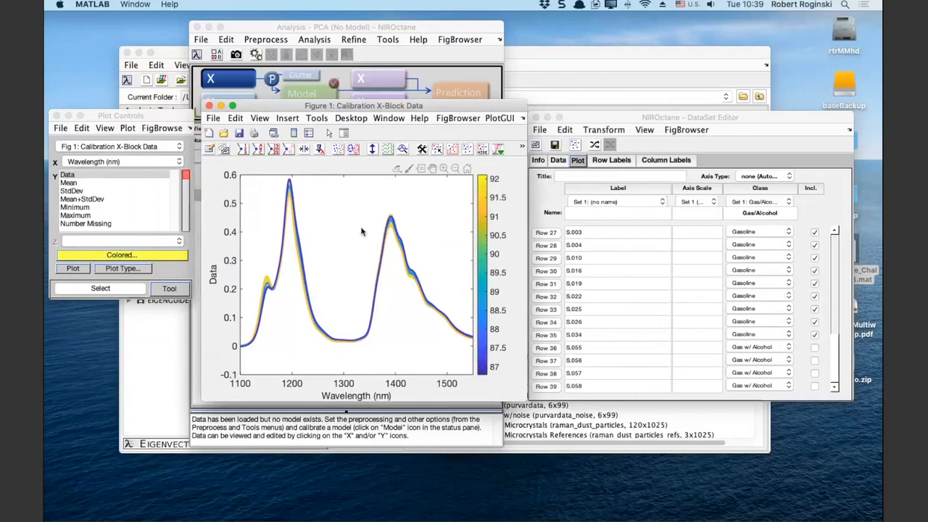
- Examine the octane-colored spectra up close at the small peak near 1150 nm and at the main peak near 1195 nm
{"action": "mouse_move", "coordinate": [403, 178]}
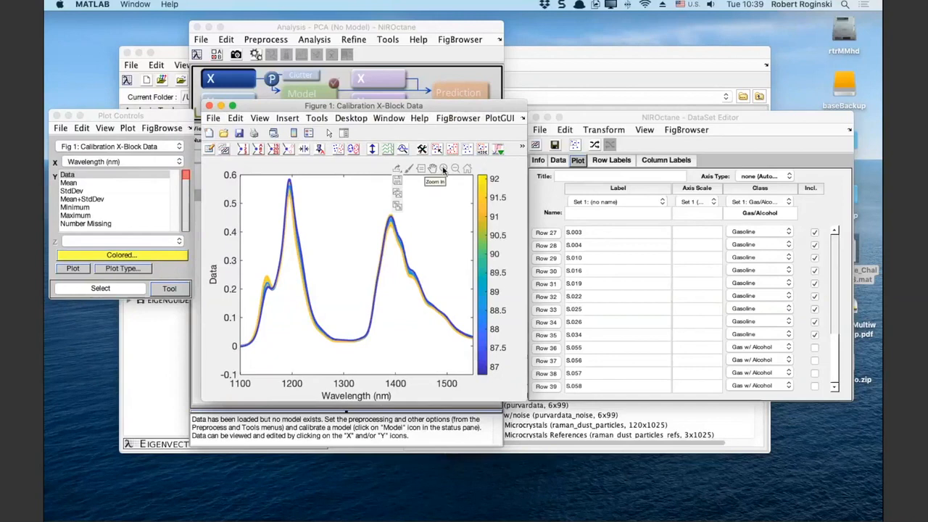
{"action": "mouse_move", "coordinate": [246, 268]}
{"action": "left_mouse_down"}
{"action": "mouse_move", "coordinate": [257, 269]}
{"action": "mouse_move", "coordinate": [289, 354]}
{"action": "left_mouse_up"}
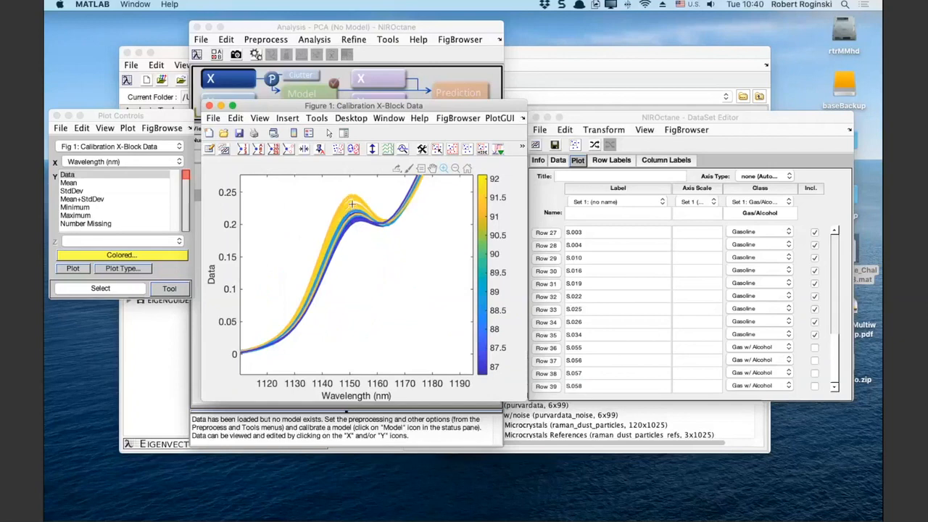
{"action": "right_click", "coordinate": [303, 189]}
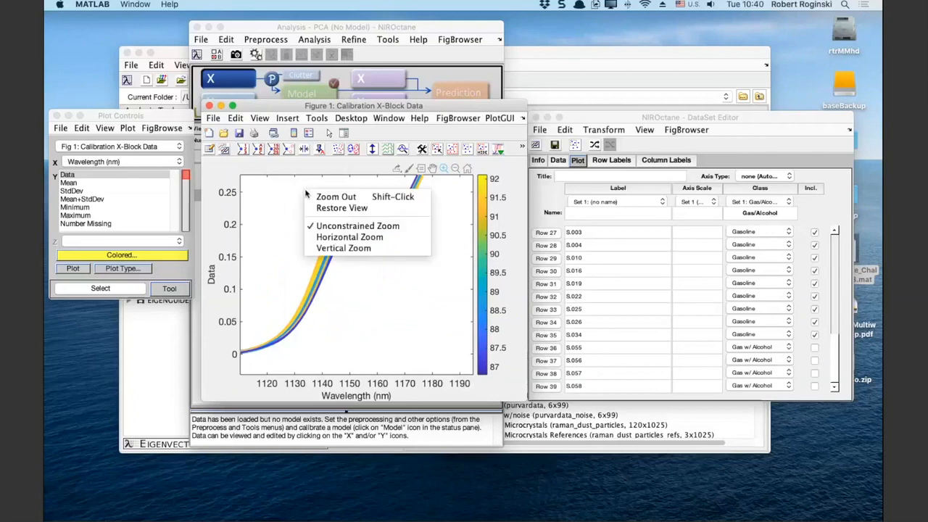
{"action": "left_click", "coordinate": [314, 204]}
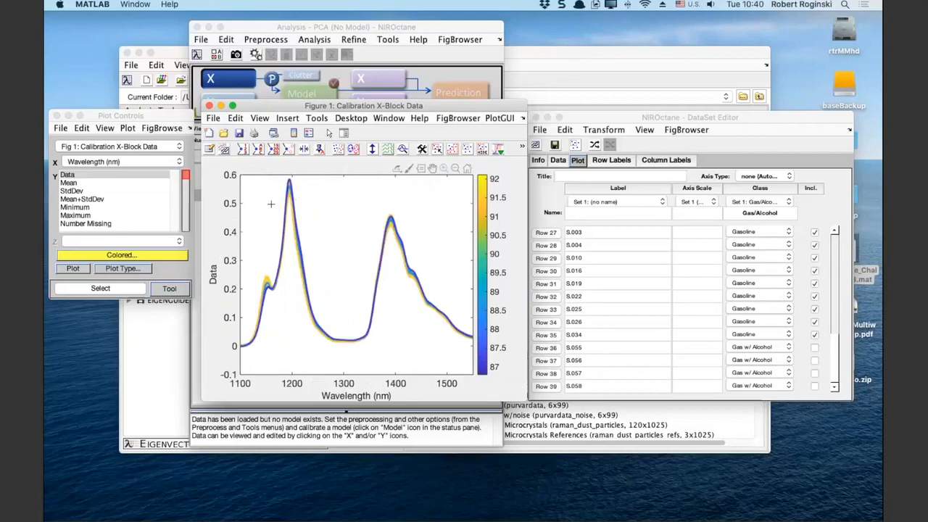
{"action": "left_click_drag", "start_coordinate": [264, 223], "coordinate": [312, 167]}
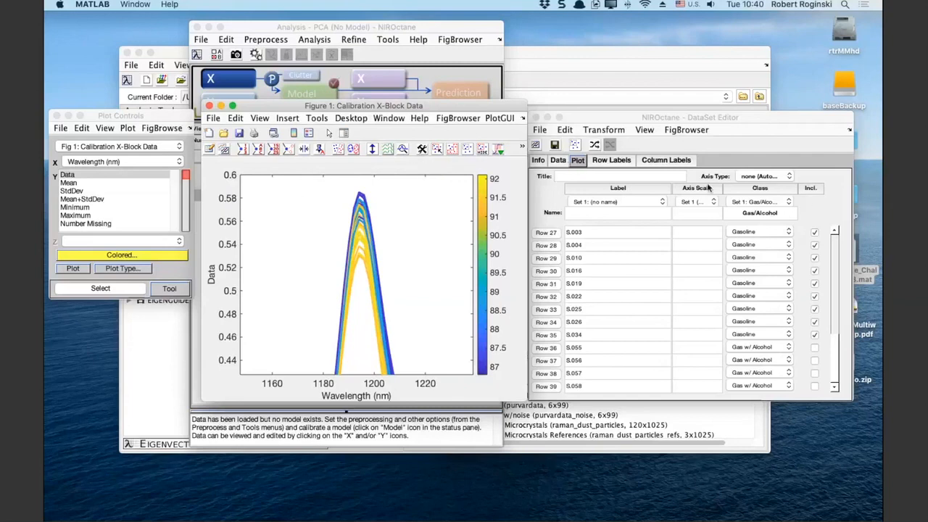
- Reset the row inclusion so all samples are included again, and close the DataSet Editor and the spectra figure
{"action": "left_click", "coordinate": [774, 116]}
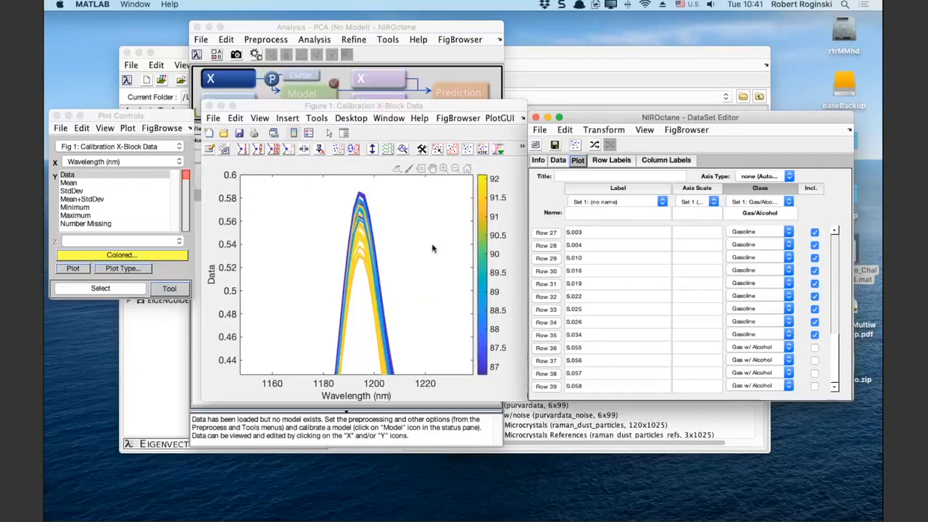
{"action": "right_click", "coordinate": [813, 190]}
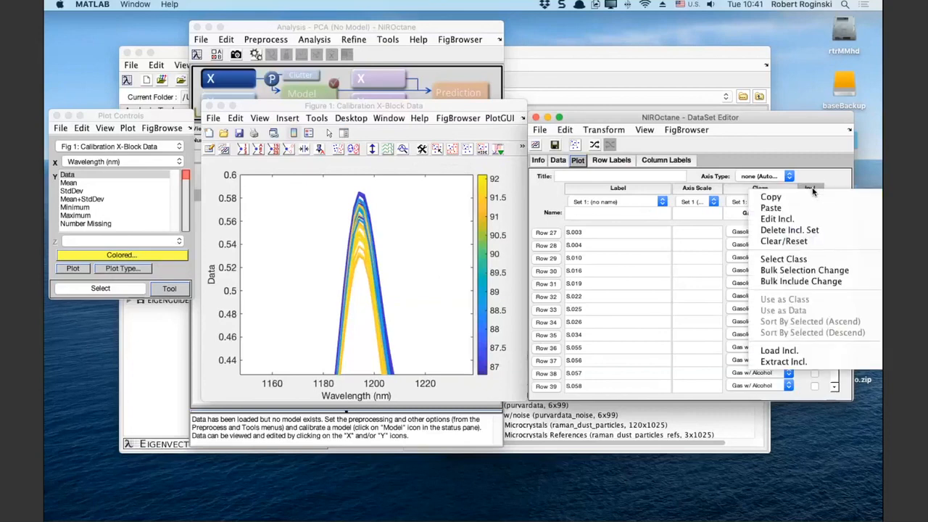
{"action": "left_click", "coordinate": [836, 246]}
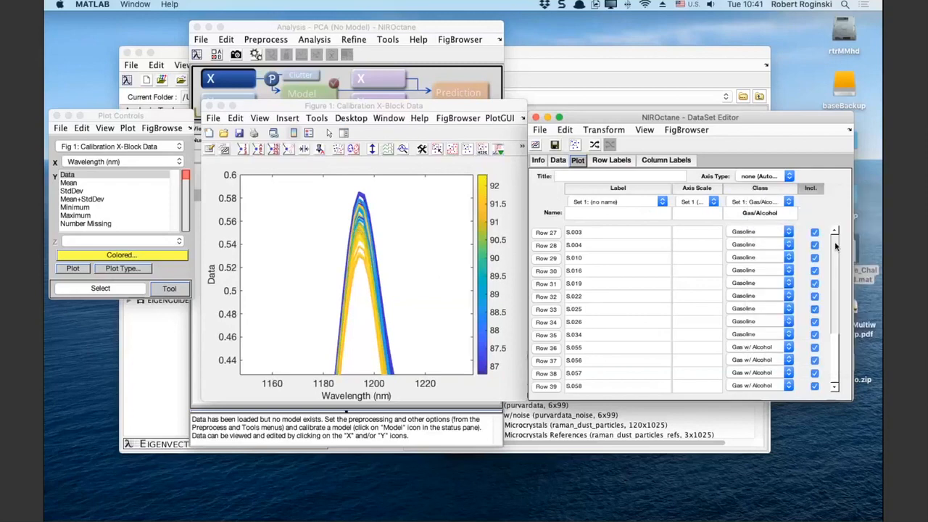
{"action": "left_click", "coordinate": [535, 118]}
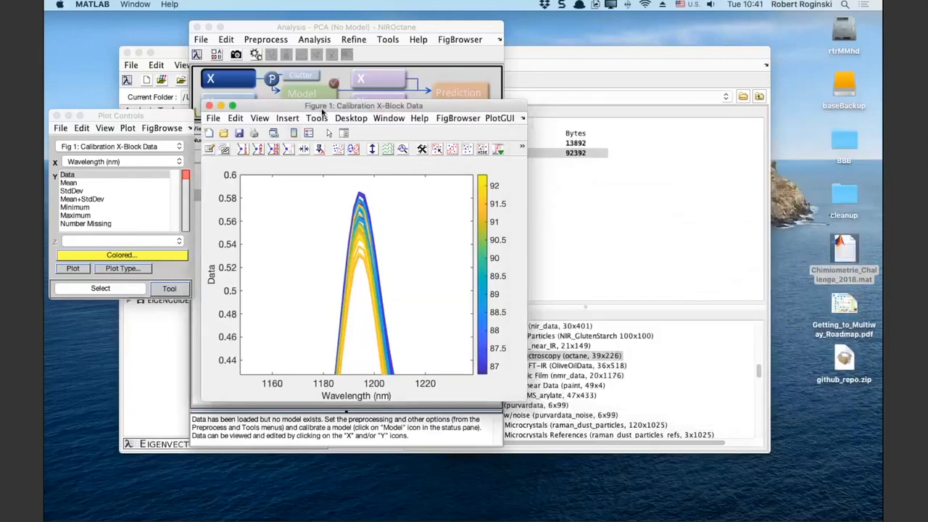
{"action": "left_click", "coordinate": [208, 107]}
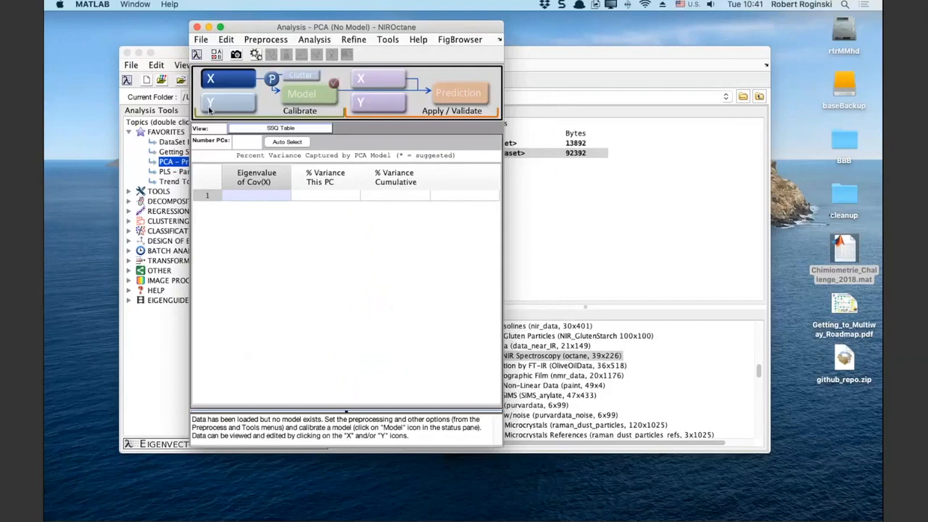
- Set the X-block preprocessing to Mean Center and calibrate the PCA model
{"action": "left_click", "coordinate": [273, 83]}
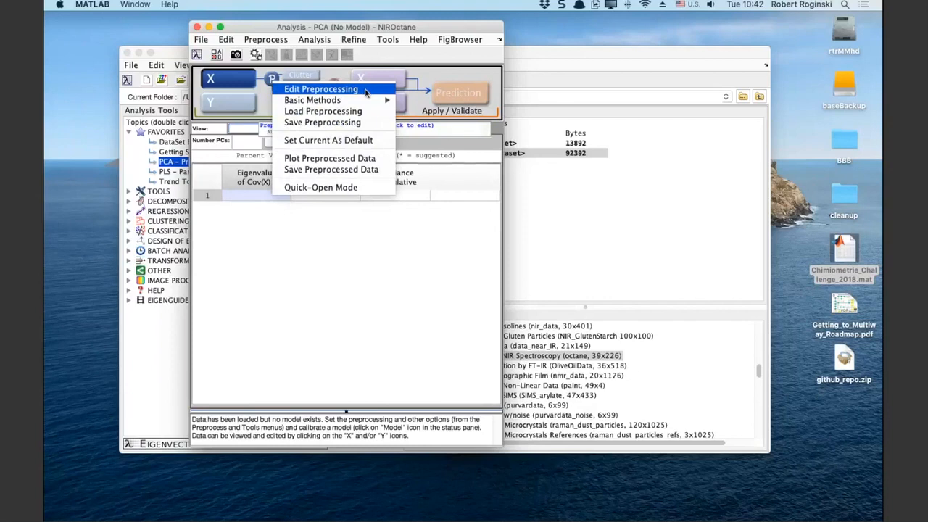
{"action": "mouse_move", "coordinate": [367, 101]}
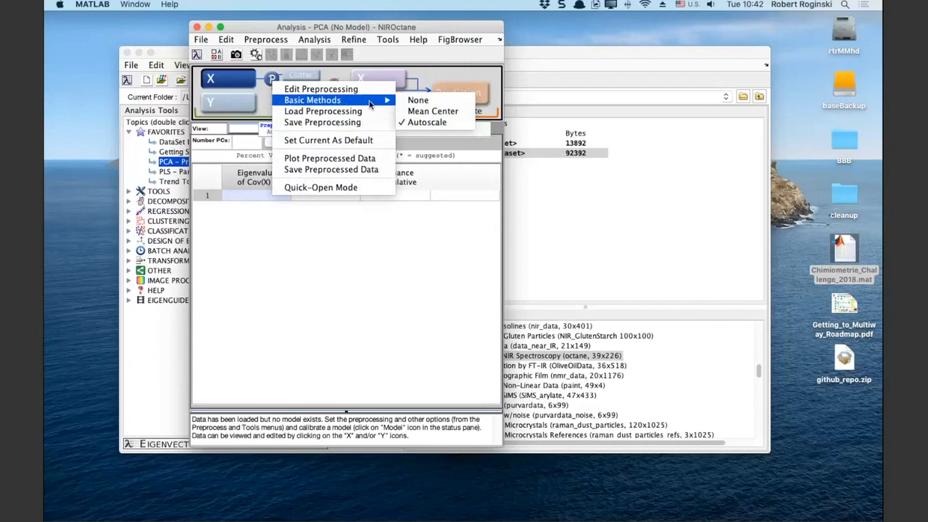
{"action": "left_click", "coordinate": [462, 115]}
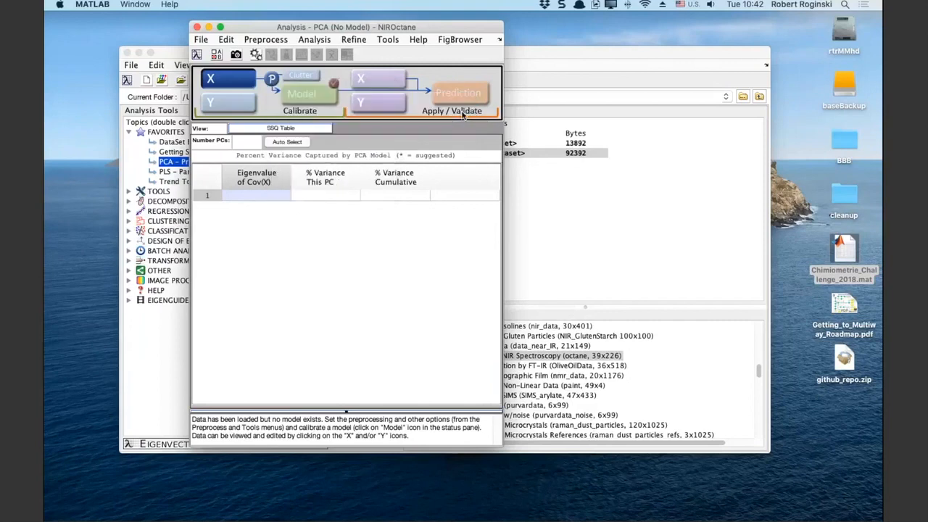
{"action": "left_click", "coordinate": [313, 93]}
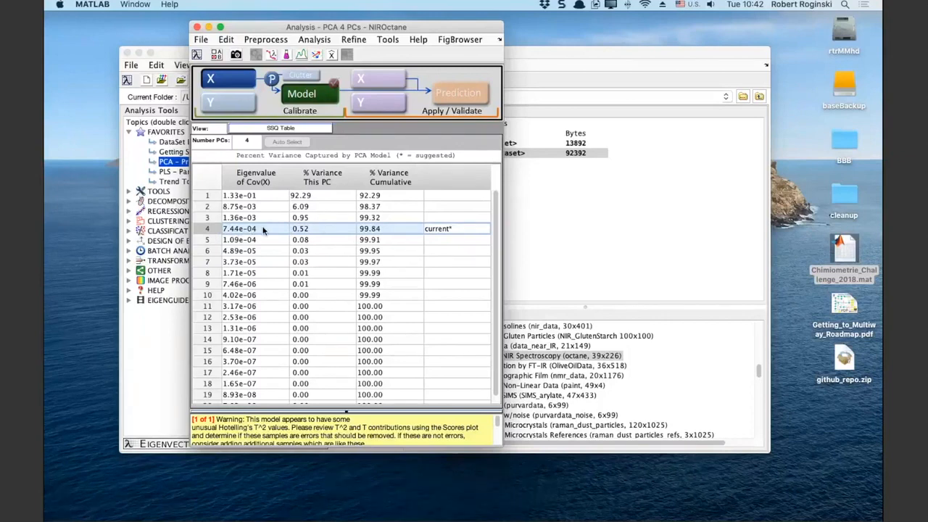
- Try six principal components for the PCA model and return the selection to four
{"action": "left_click", "coordinate": [318, 251]}
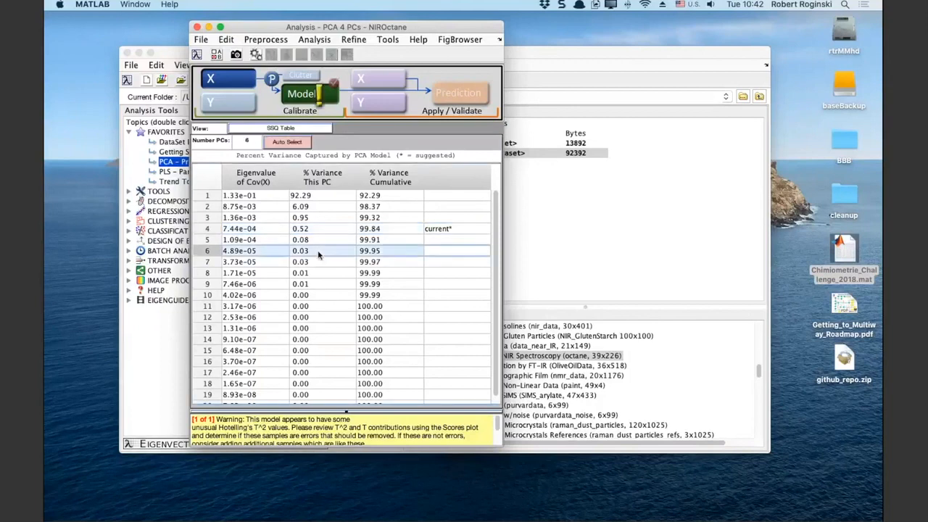
{"action": "mouse_move", "coordinate": [296, 112]}
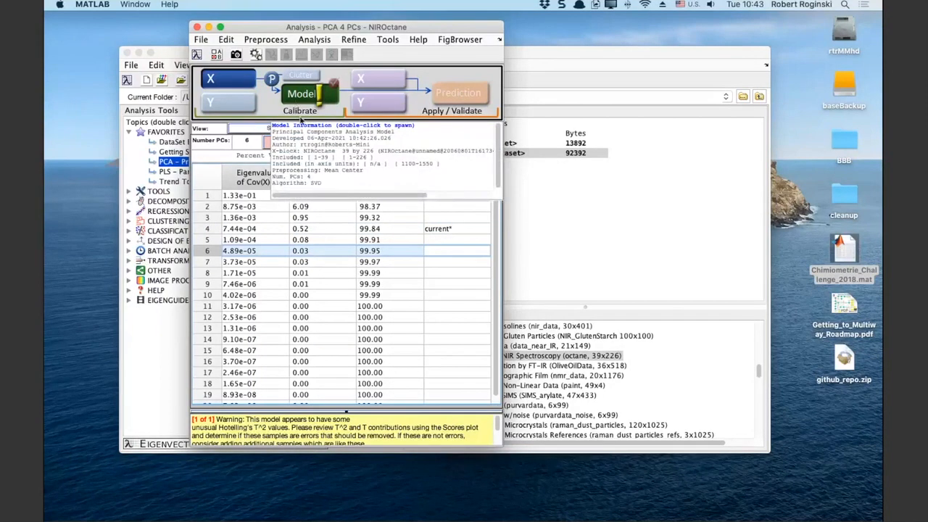
{"action": "left_click", "coordinate": [313, 231]}
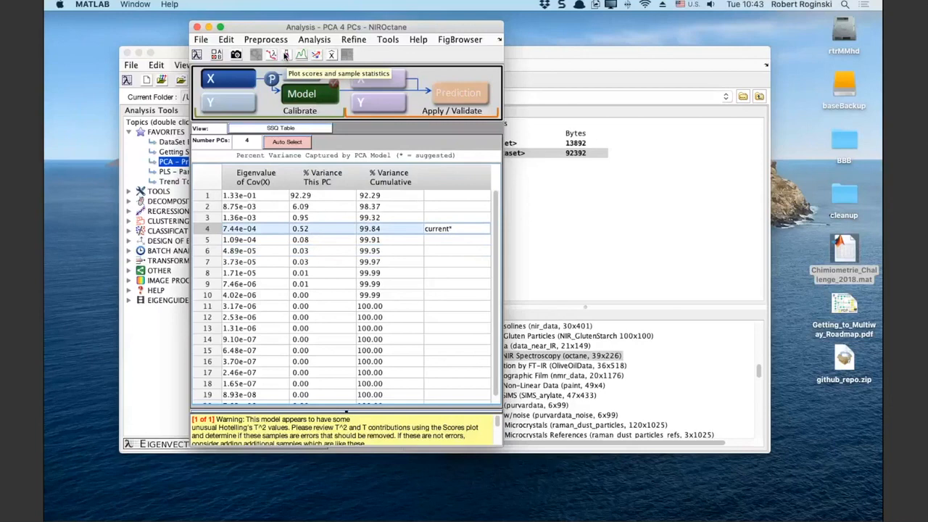
- Plot the model's scores and sample statistics and open the PC 1 versus PC 2 scores plot in its own figure
{"action": "left_click", "coordinate": [286, 56]}
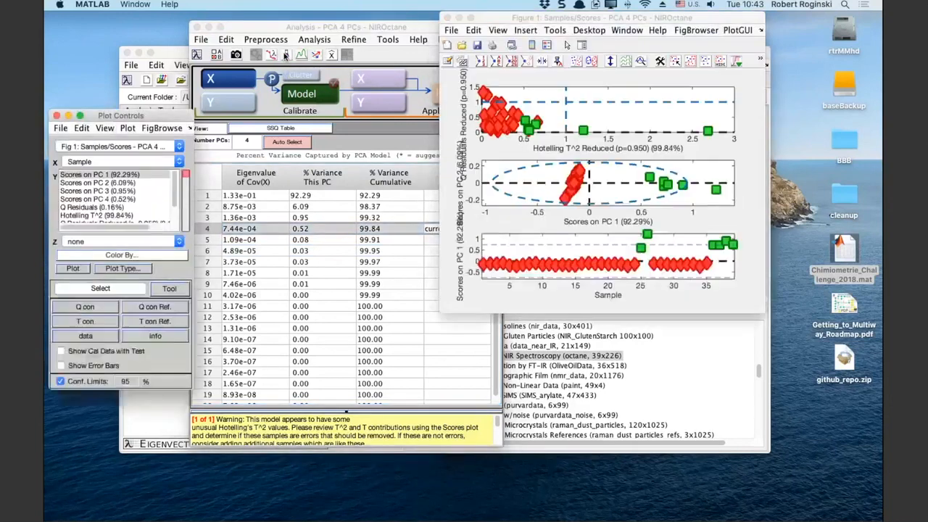
{"action": "left_click_drag", "start_coordinate": [561, 14], "coordinate": [529, 38]}
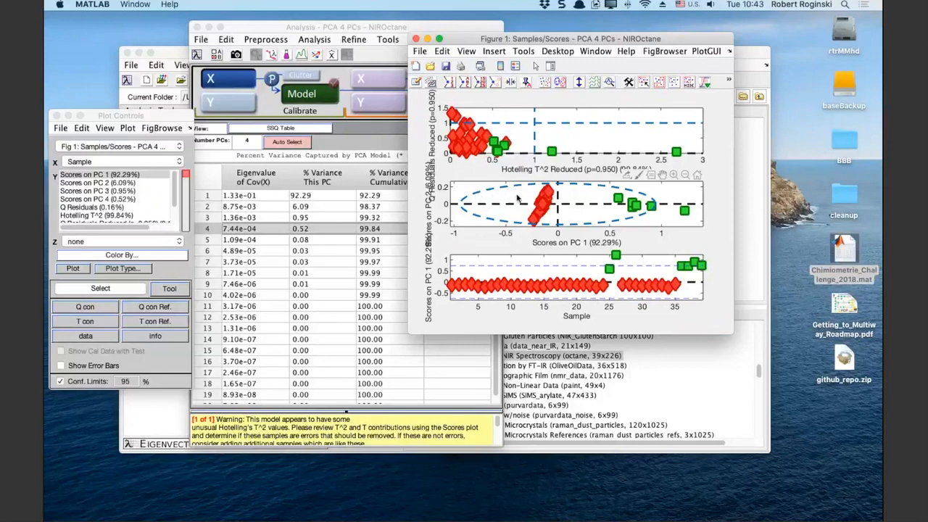
{"action": "double_click", "coordinate": [517, 197]}
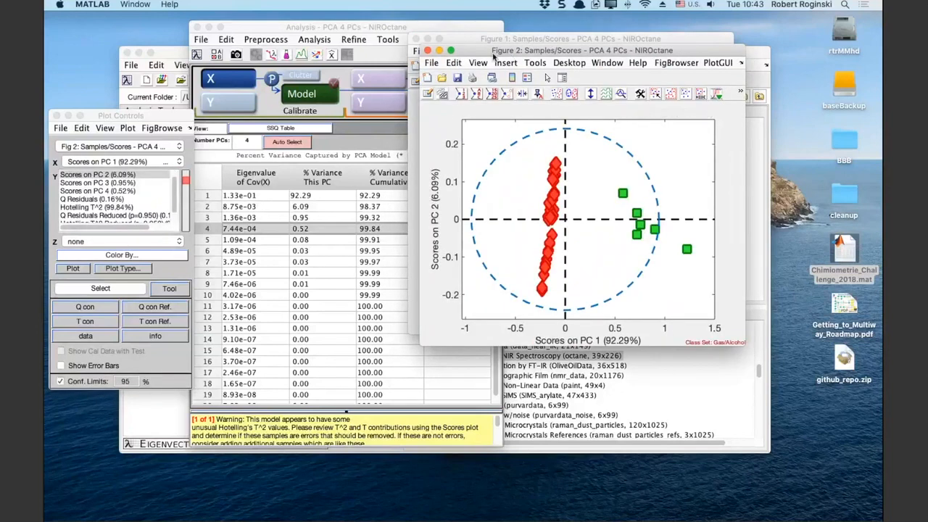
- Close the three-panel scores figure and reposition the separate PC 1 versus PC 2 scores figure
{"action": "left_click_drag", "start_coordinate": [488, 55], "coordinate": [447, 106]}
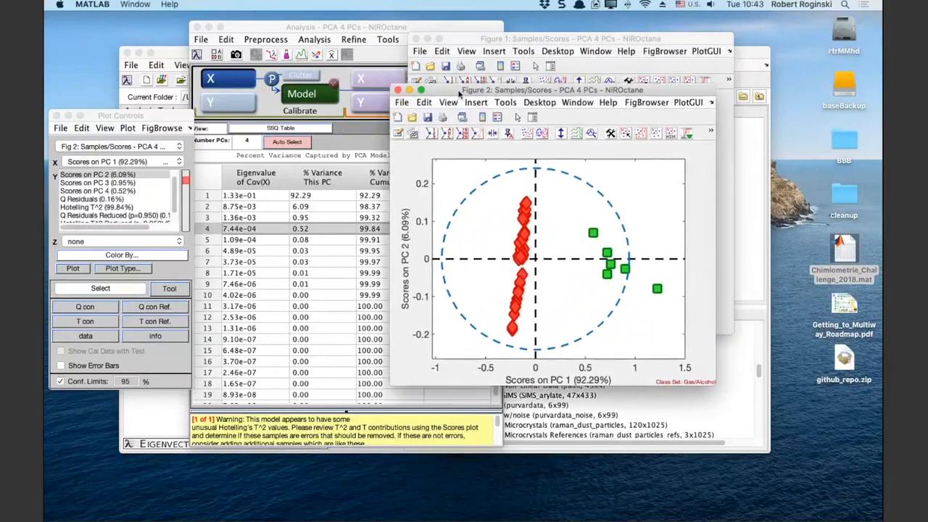
{"action": "left_click", "coordinate": [459, 37]}
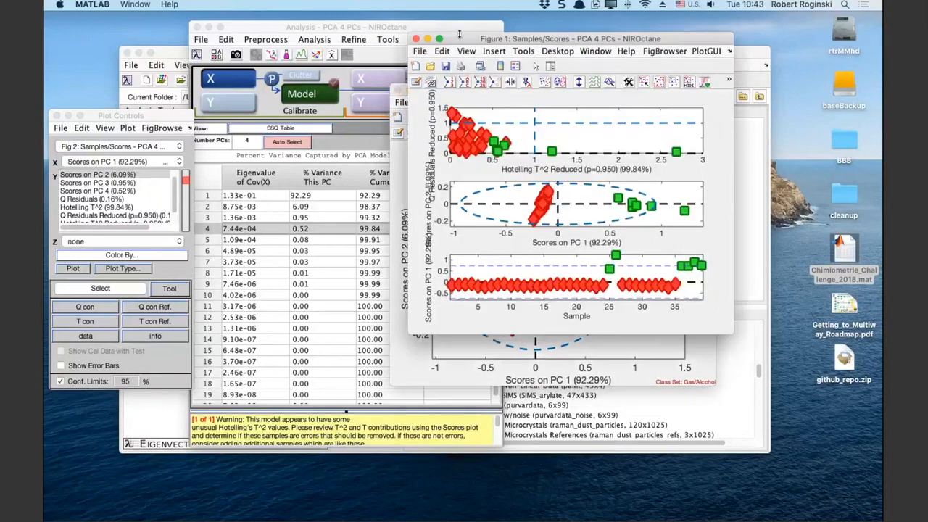
{"action": "left_click", "coordinate": [416, 38]}
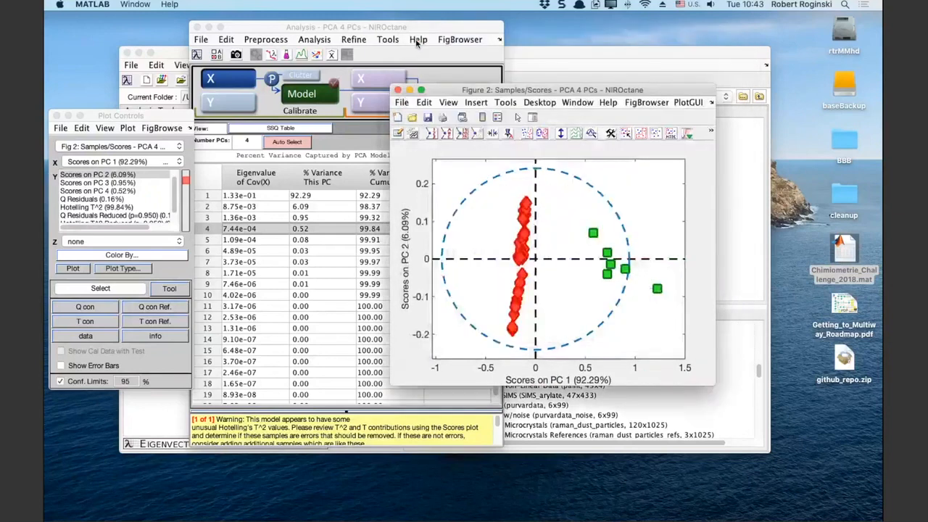
{"action": "left_click_drag", "start_coordinate": [447, 94], "coordinate": [404, 53]}
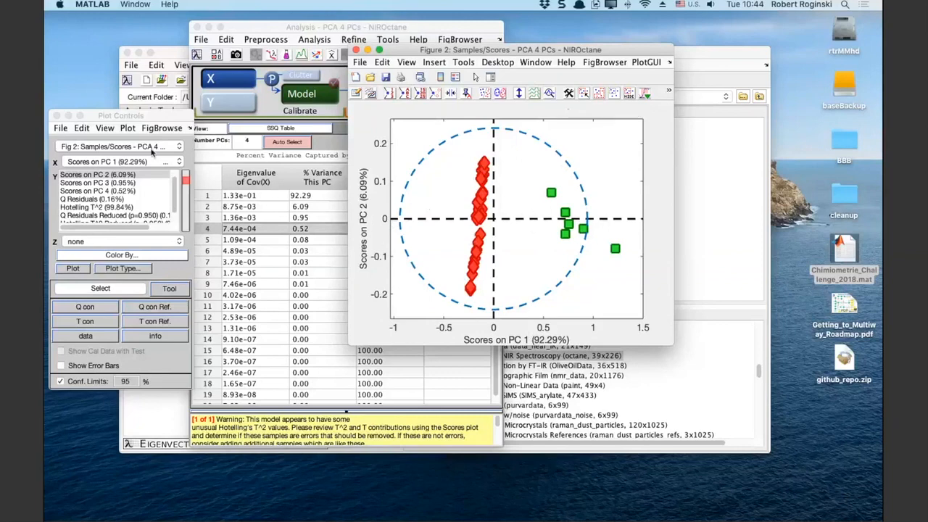
- Place the Plot Controls window beside the scores figure and turn off the plot's confidence limits
{"action": "left_click", "coordinate": [157, 116]}
{"action": "left_click_drag", "start_coordinate": [156, 117], "coordinate": [282, 53]}
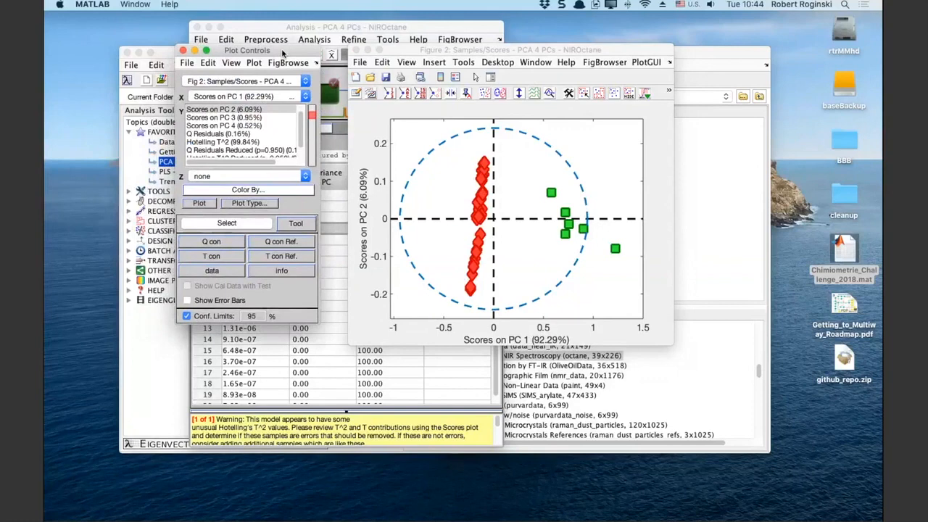
{"action": "left_click", "coordinate": [187, 317]}
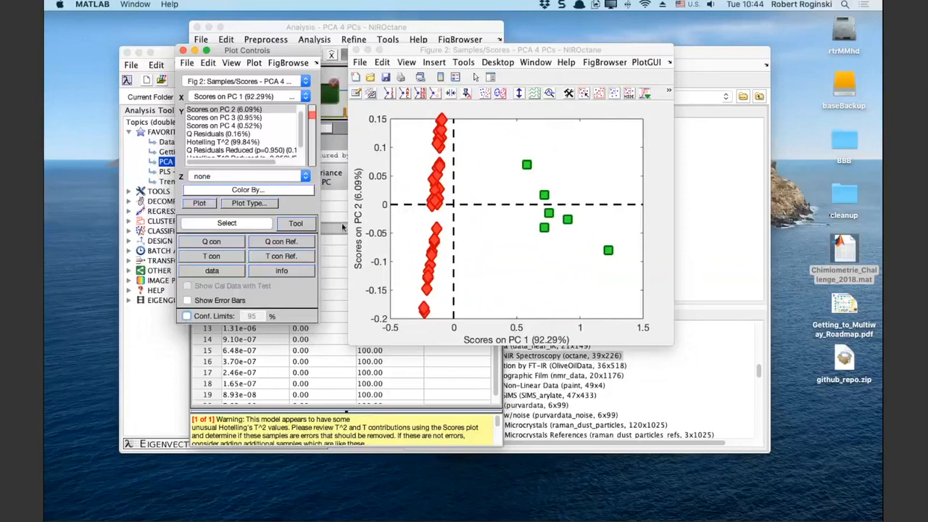
- Show the class legend on the scores plot, and remove the Gas/Alcohol class symbols and the legend
{"action": "left_click", "coordinate": [456, 78]}
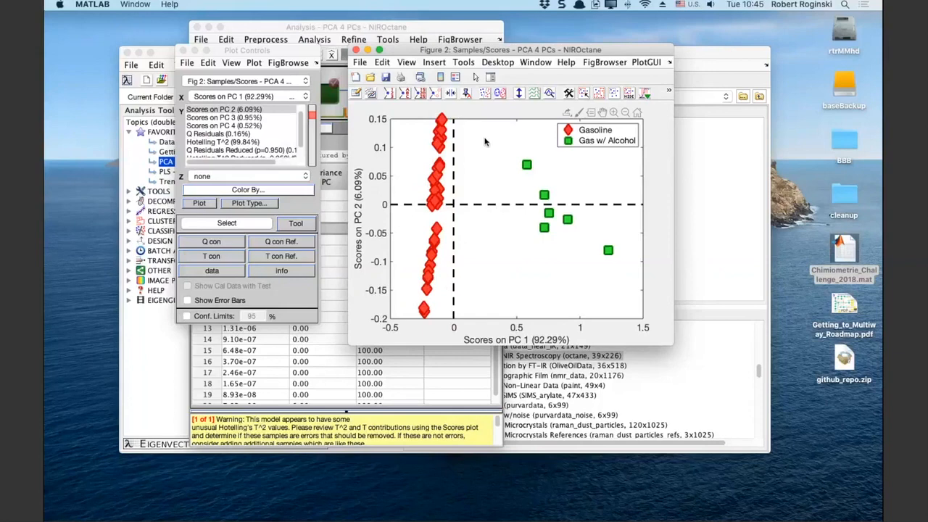
{"action": "left_click", "coordinate": [485, 95]}
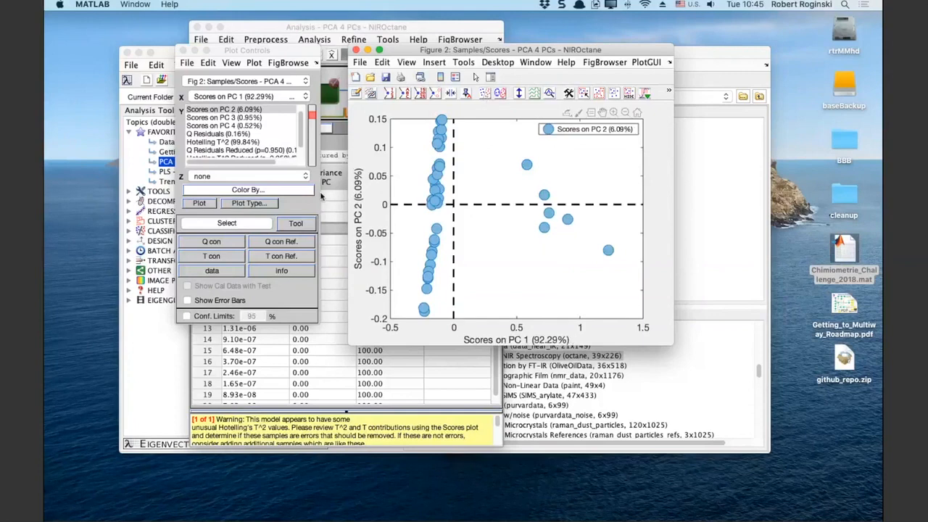
{"action": "left_click", "coordinate": [456, 79]}
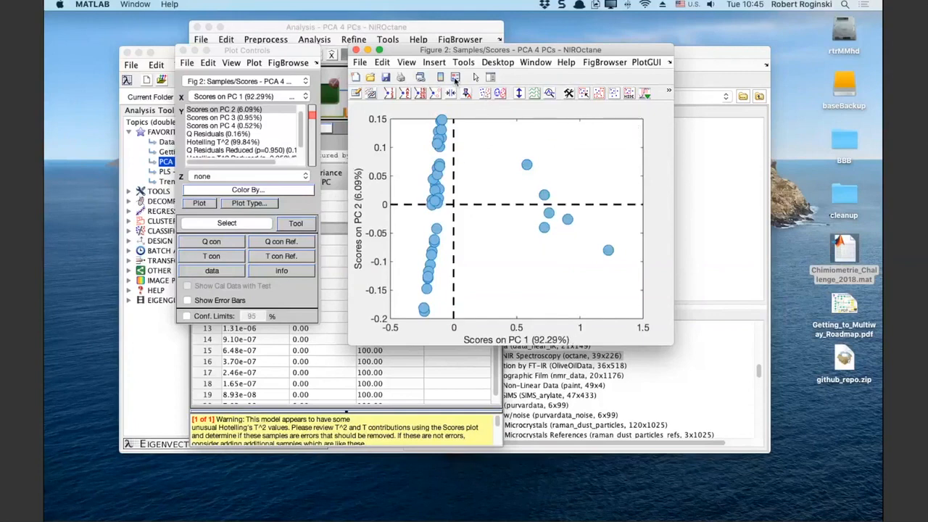
- Color the scores by the octane dataset loaded from the workspace and add a color bar to the plot
{"action": "left_click", "coordinate": [296, 193]}
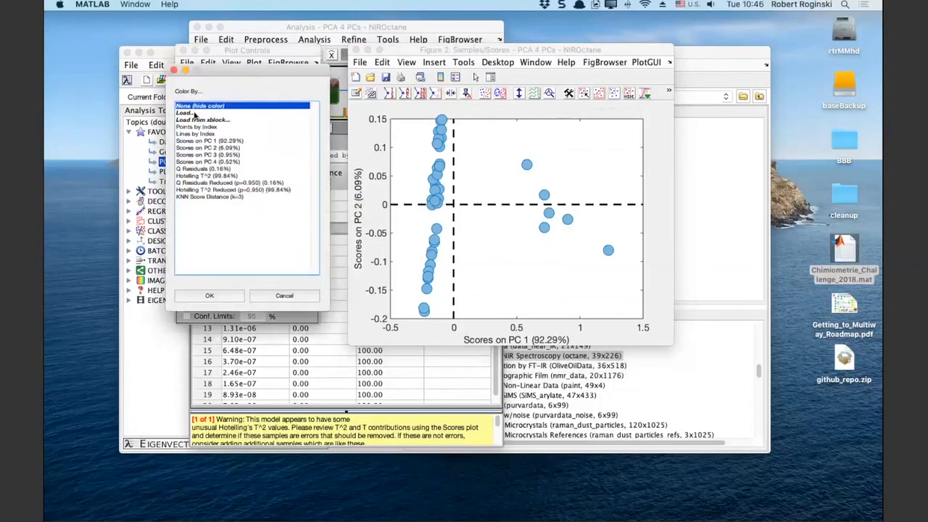
{"action": "left_click", "coordinate": [194, 114]}
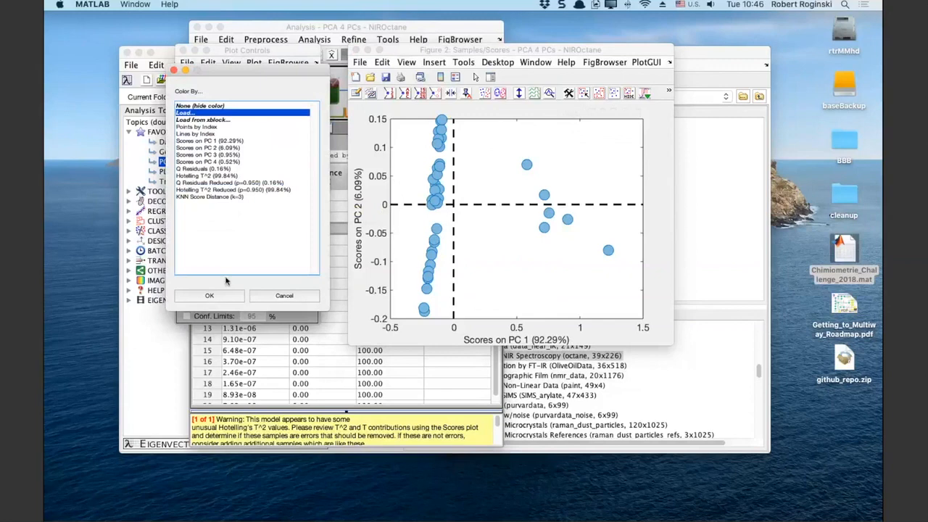
{"action": "left_click", "coordinate": [222, 296]}
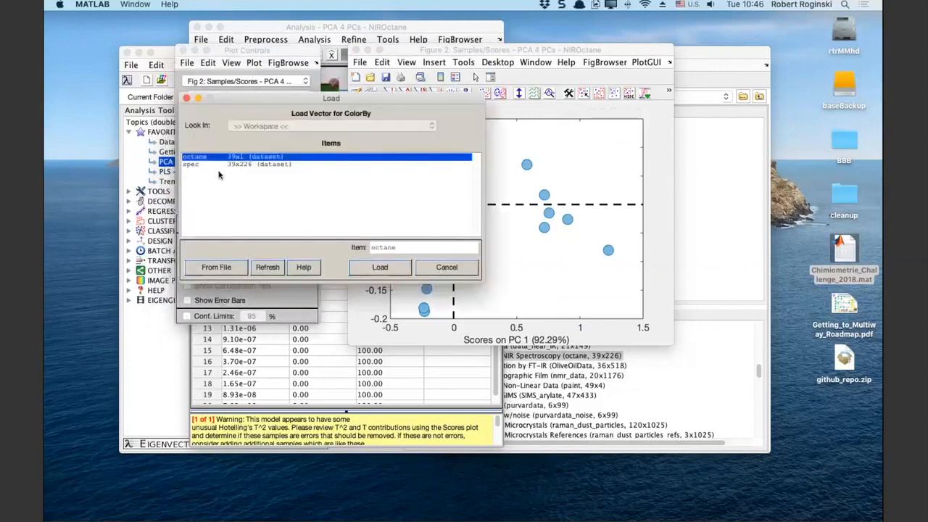
{"action": "left_click", "coordinate": [380, 267]}
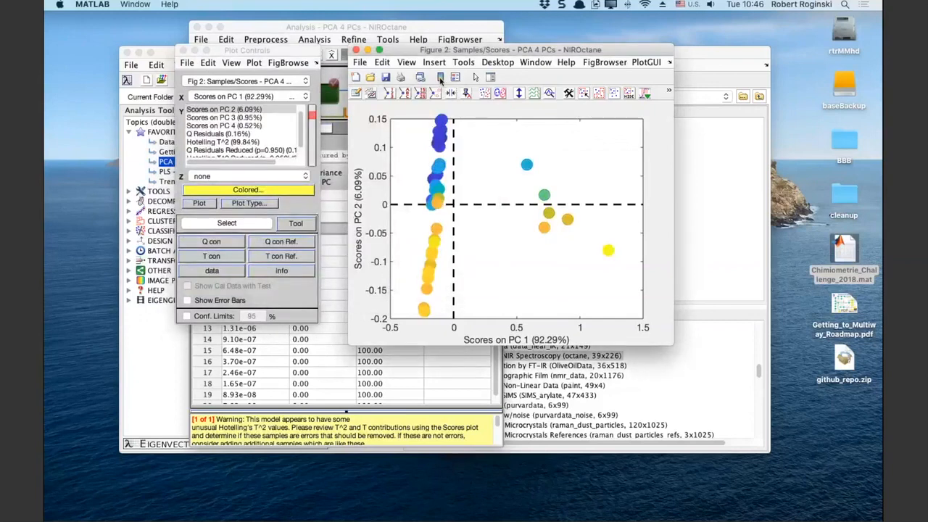
{"action": "left_click", "coordinate": [440, 80]}
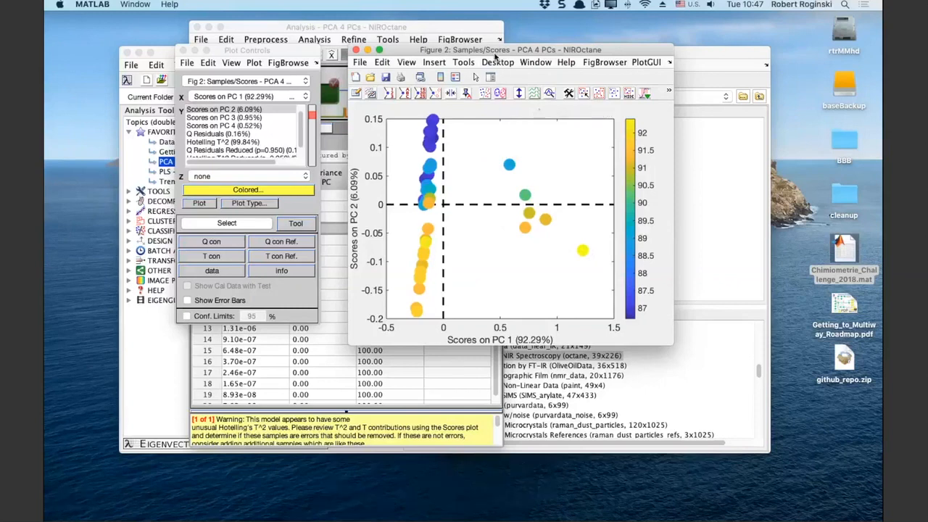
- Plot the model's loadings in a figure beside the scores plot, viewing PC 1 and switching to PC 2
{"action": "left_click_drag", "start_coordinate": [492, 51], "coordinate": [702, 44]}
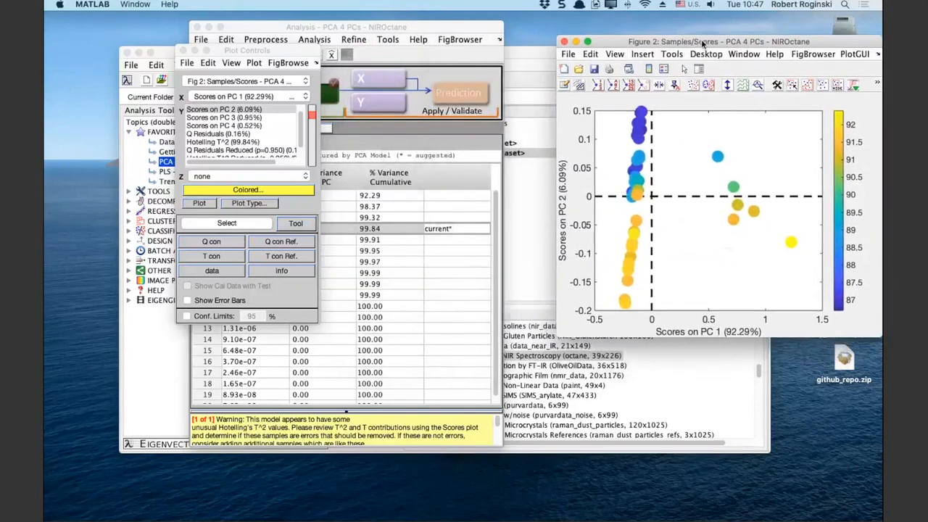
{"action": "left_click", "coordinate": [295, 56]}
{"action": "left_click_drag", "start_coordinate": [294, 56], "coordinate": [175, 85]}
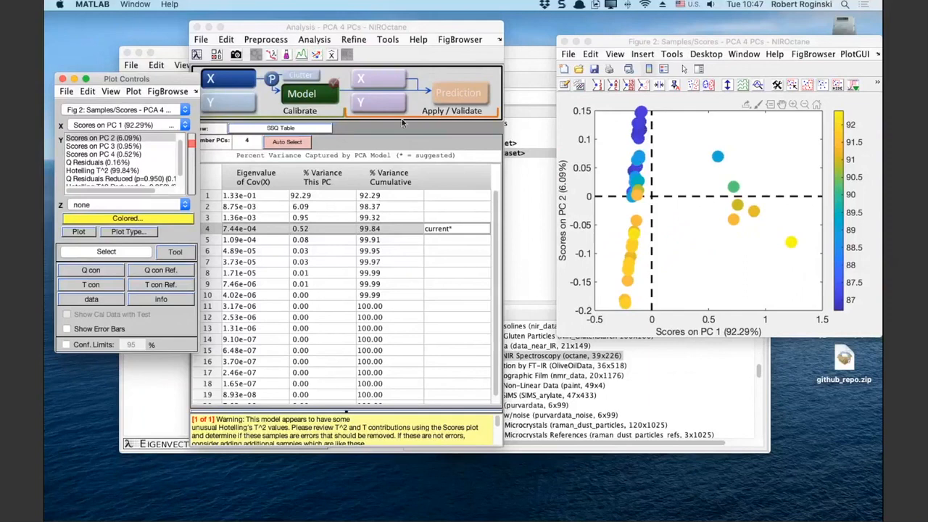
{"action": "left_click", "coordinate": [299, 58]}
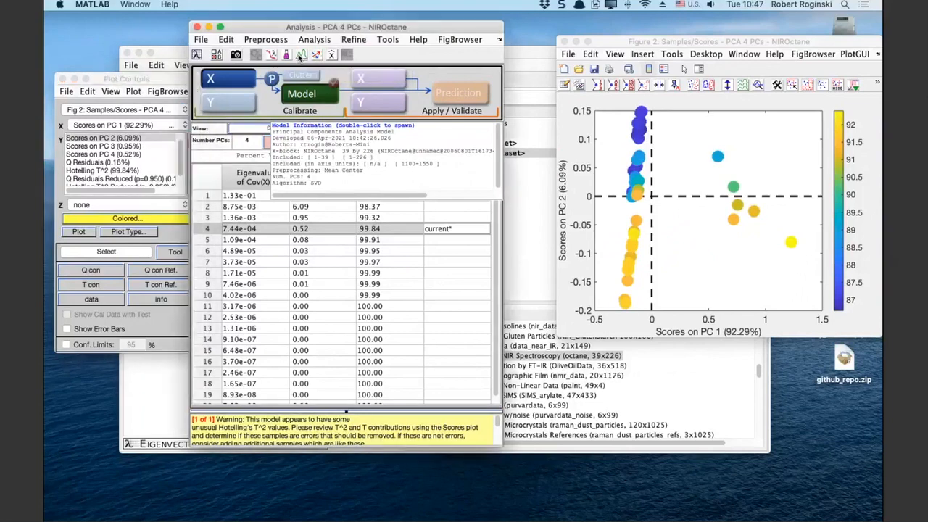
{"action": "left_click_drag", "start_coordinate": [468, 38], "coordinate": [288, 44]}
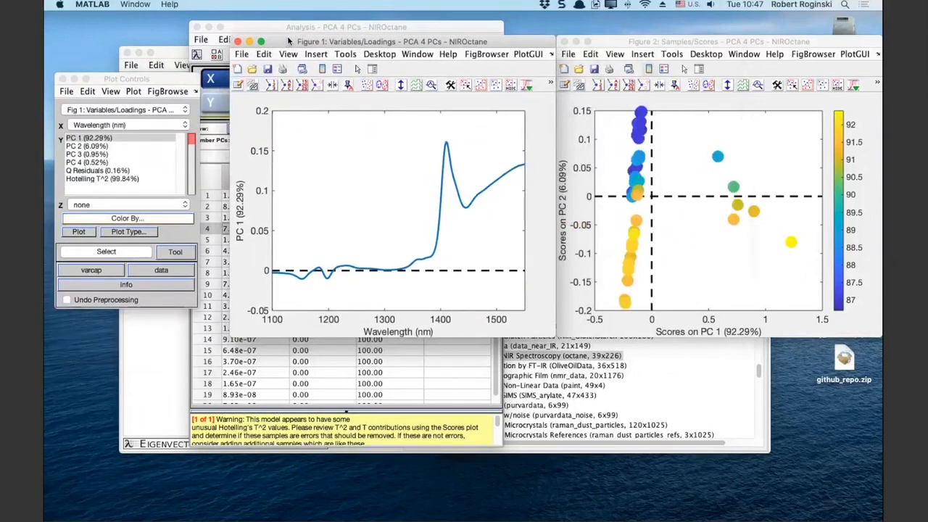
{"action": "left_click_drag", "start_coordinate": [287, 44], "coordinate": [281, 121]}
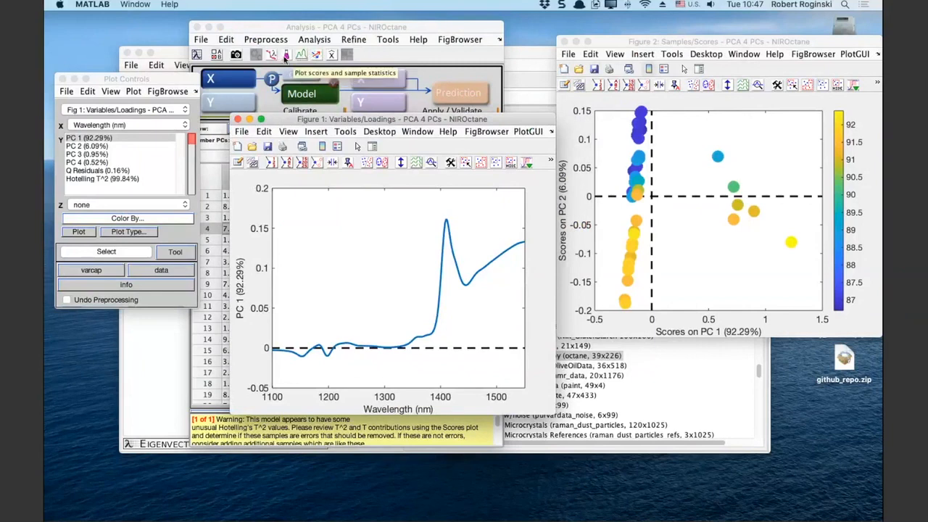
{"action": "left_click_drag", "start_coordinate": [313, 122], "coordinate": [310, 42]}
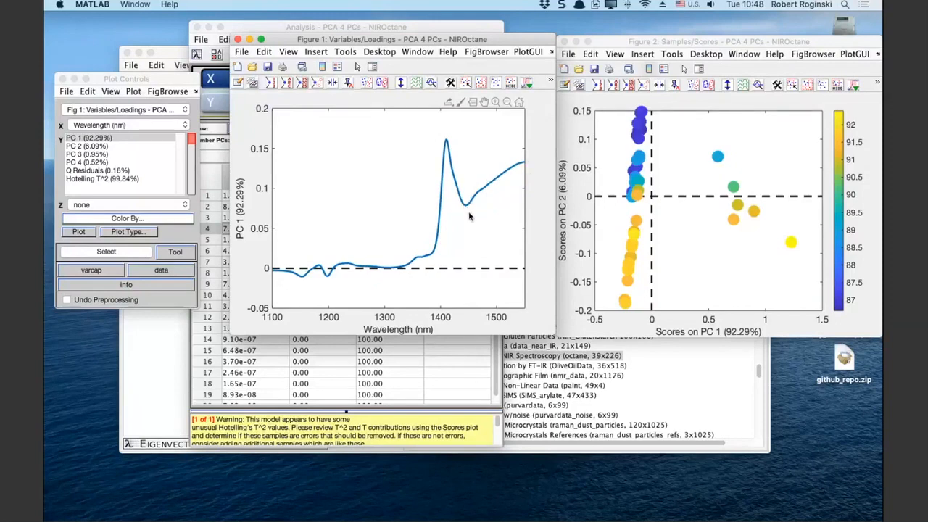
{"action": "left_click", "coordinate": [106, 147]}
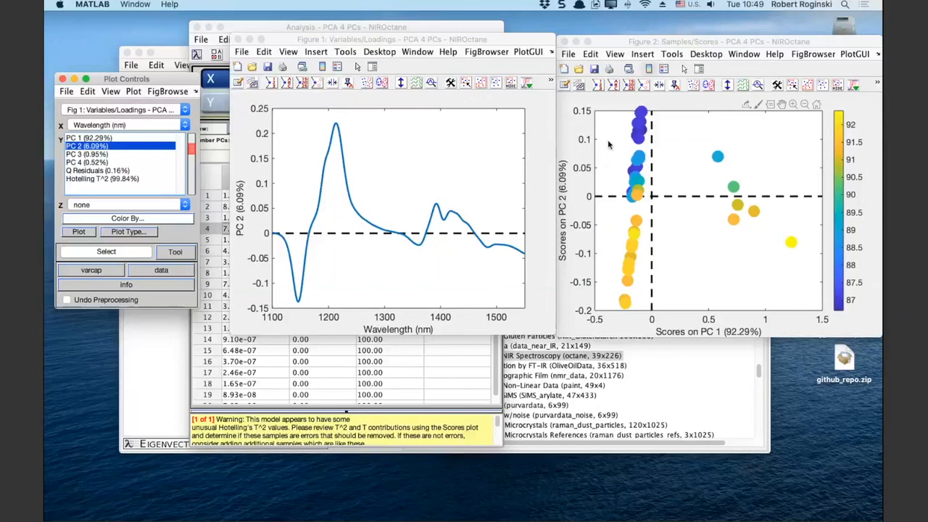
- Set the scores plot to show scores on PC 3 along X and scores on PC 4 along Y
{"action": "left_click", "coordinate": [613, 45]}
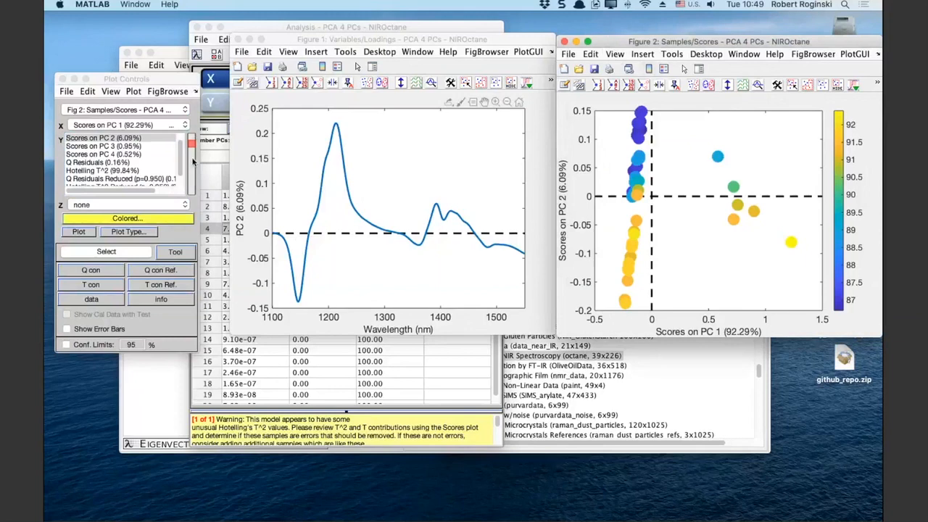
{"action": "left_click", "coordinate": [149, 155]}
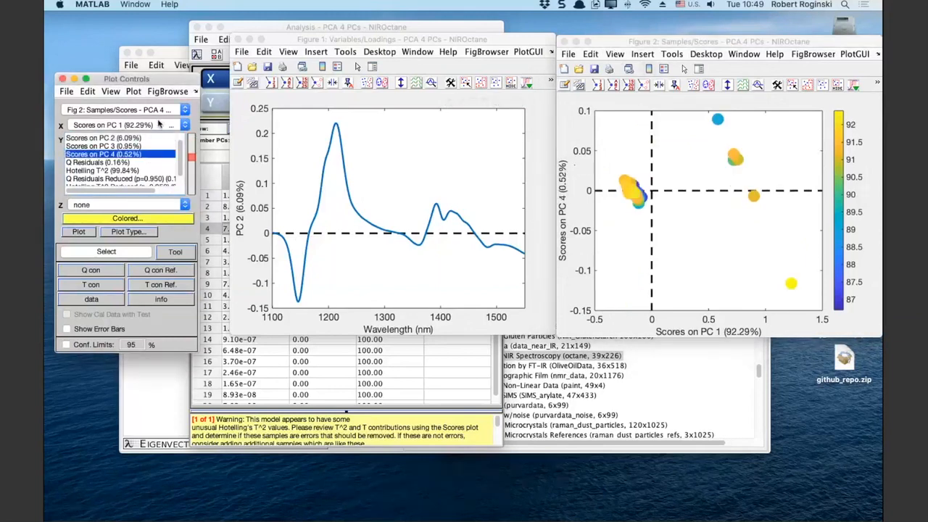
{"action": "left_click", "coordinate": [158, 126]}
{"action": "left_click", "coordinate": [154, 145]}
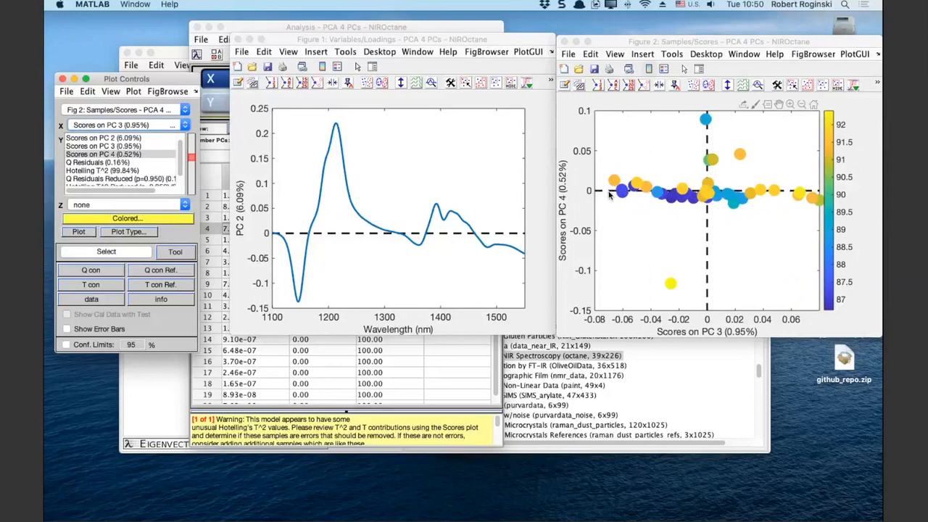
- Mark the PC 3 versus PC 4 scores by Gas/Alcohol class, check the class legend, and hide the legend and color bar
{"action": "left_click", "coordinate": [692, 86]}
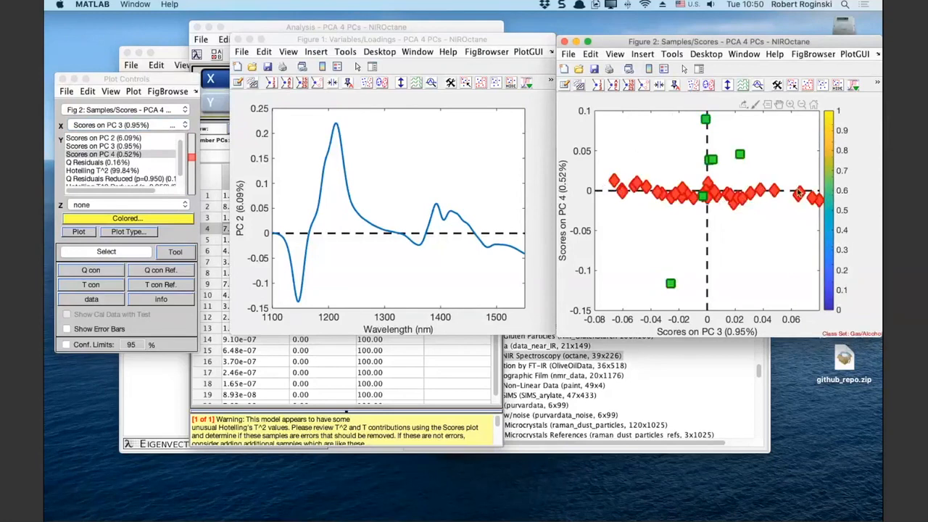
{"action": "left_click", "coordinate": [664, 68]}
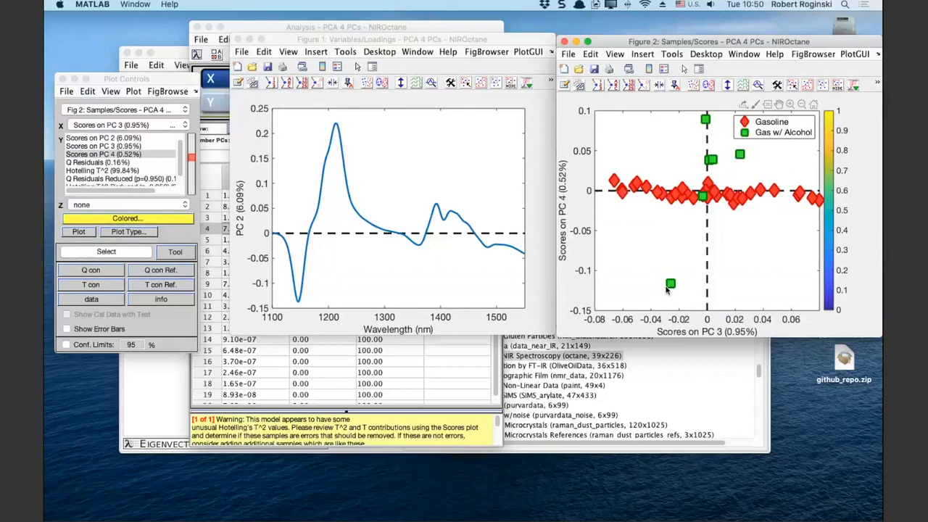
{"action": "left_click", "coordinate": [692, 86]}
{"action": "left_click", "coordinate": [692, 86]}
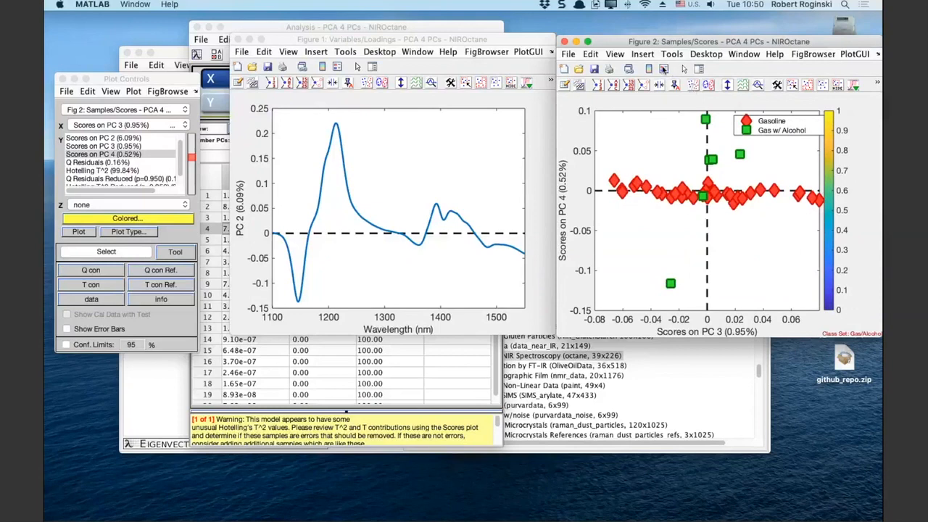
{"action": "left_click", "coordinate": [664, 69]}
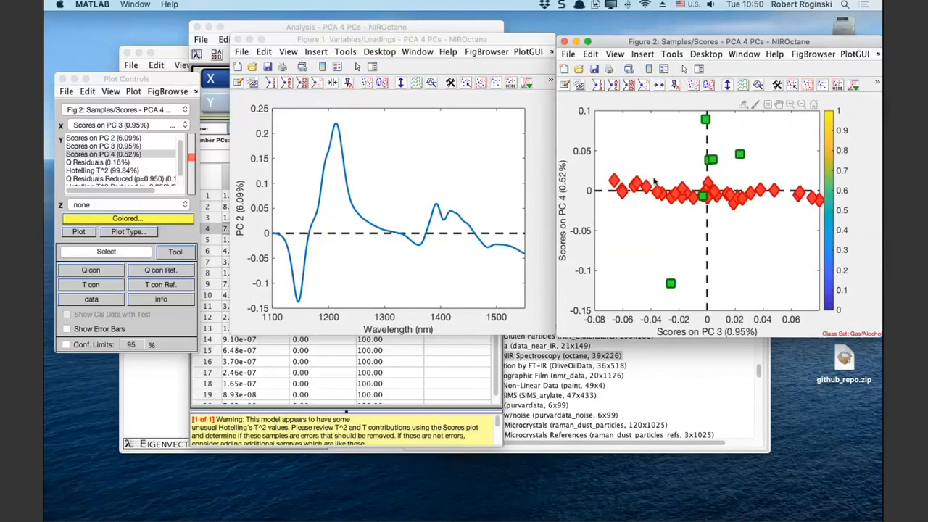
{"action": "left_click", "coordinate": [650, 69]}
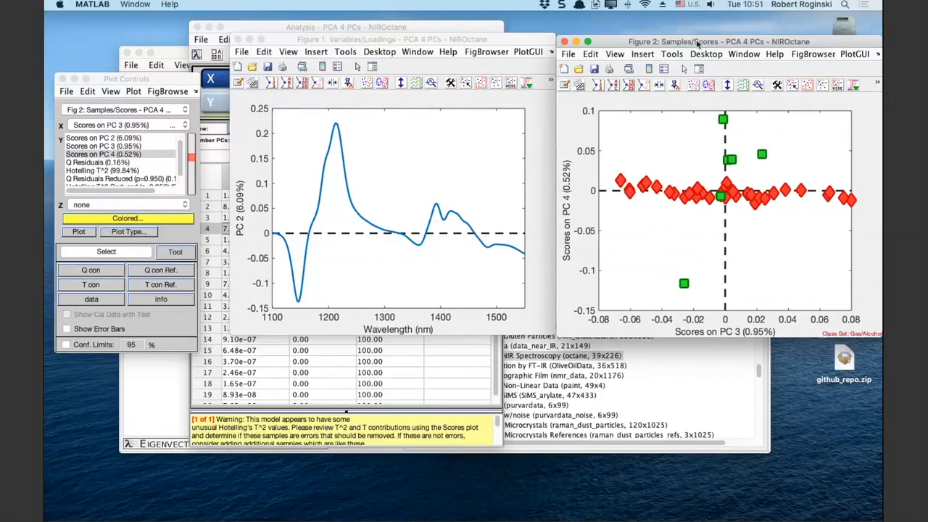
- Move the scores figure fully into view and restore its octane coloring and color bar in place of the class symbols
{"action": "left_click_drag", "start_coordinate": [699, 47], "coordinate": [635, 50]}
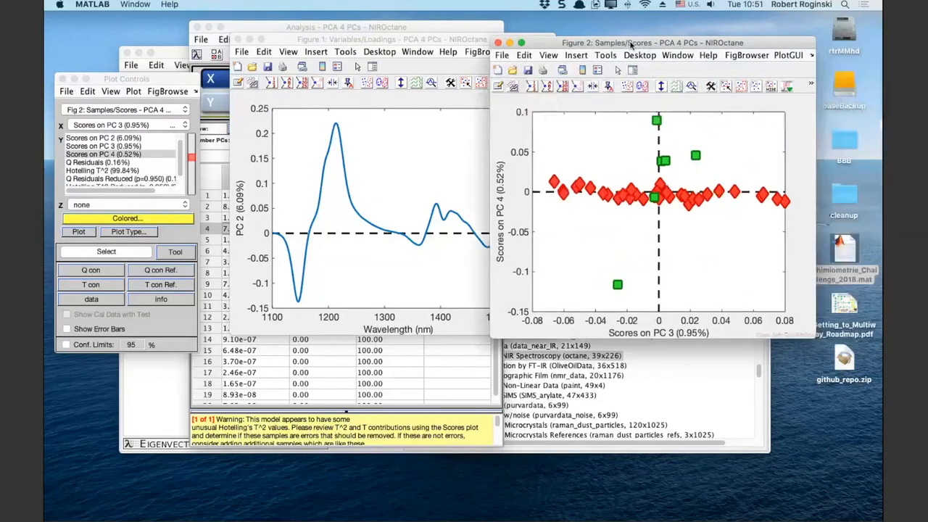
{"action": "left_click", "coordinate": [583, 70]}
{"action": "left_click", "coordinate": [628, 86]}
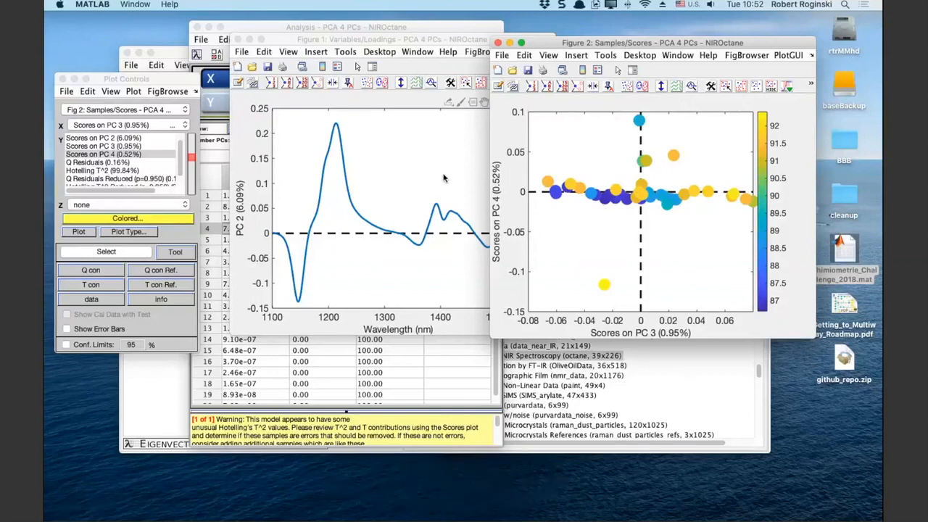
- Close the PCA Analysis window with its plots and delete all items from the workspace
{"action": "left_click", "coordinate": [247, 29]}
{"action": "left_click", "coordinate": [197, 27]}
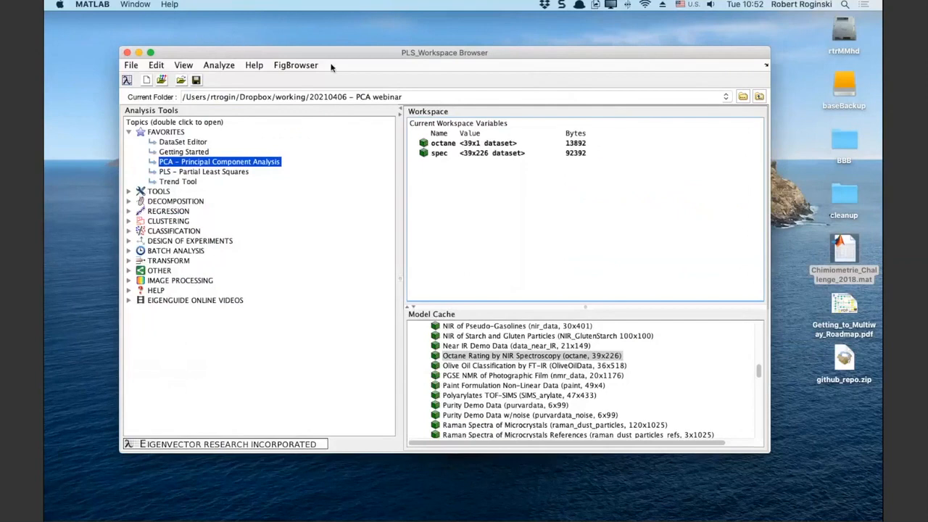
{"action": "right_click", "coordinate": [449, 197]}
{"action": "left_click", "coordinate": [480, 213]}
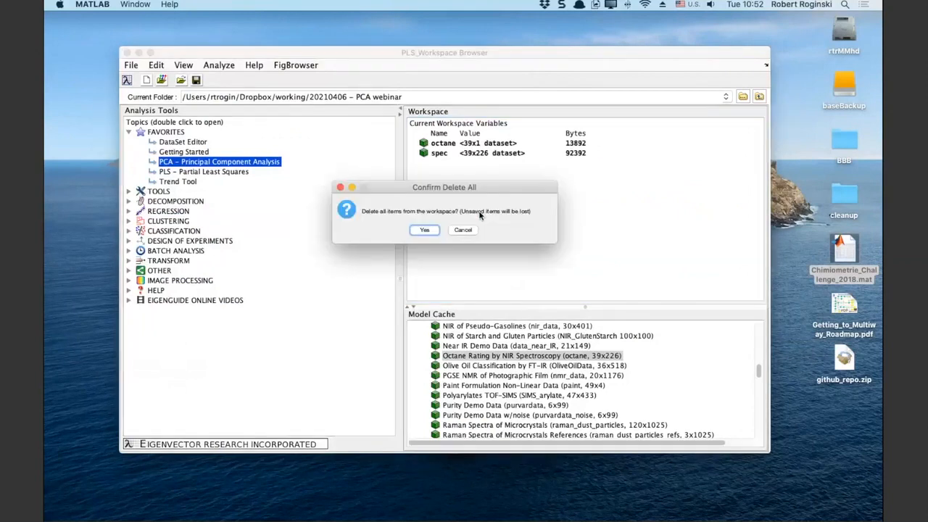
{"action": "left_click", "coordinate": [424, 230]}
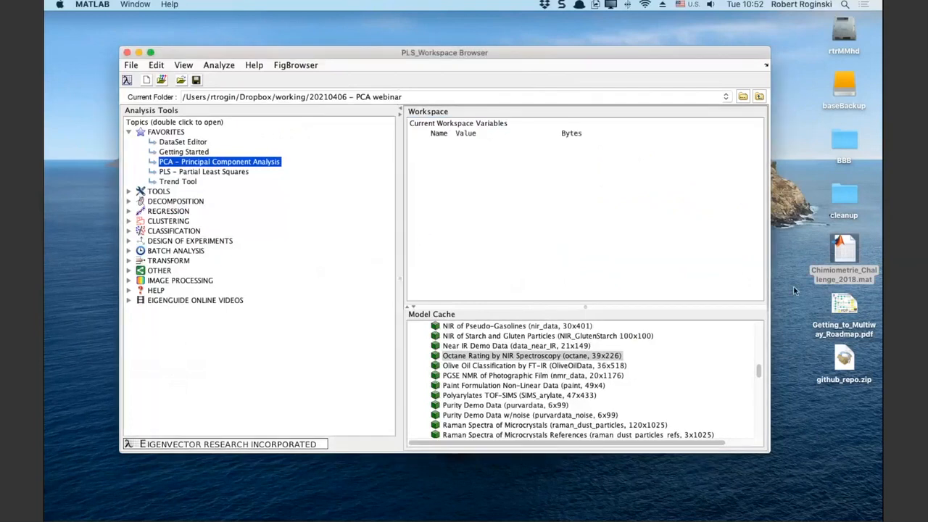
{"action": "mouse_move", "coordinate": [512, 518]}
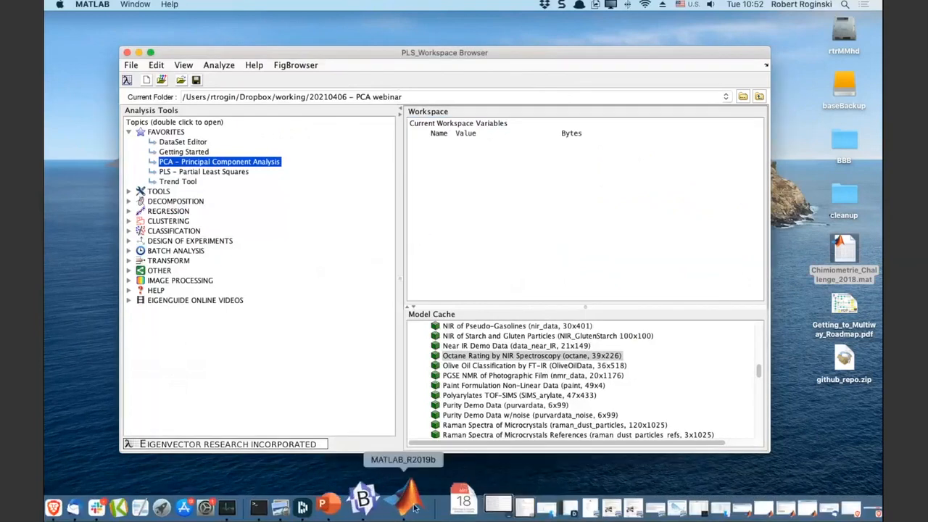
- Switch to the PCA webinar presentation in PowerPoint
{"action": "left_click", "coordinate": [361, 499]}
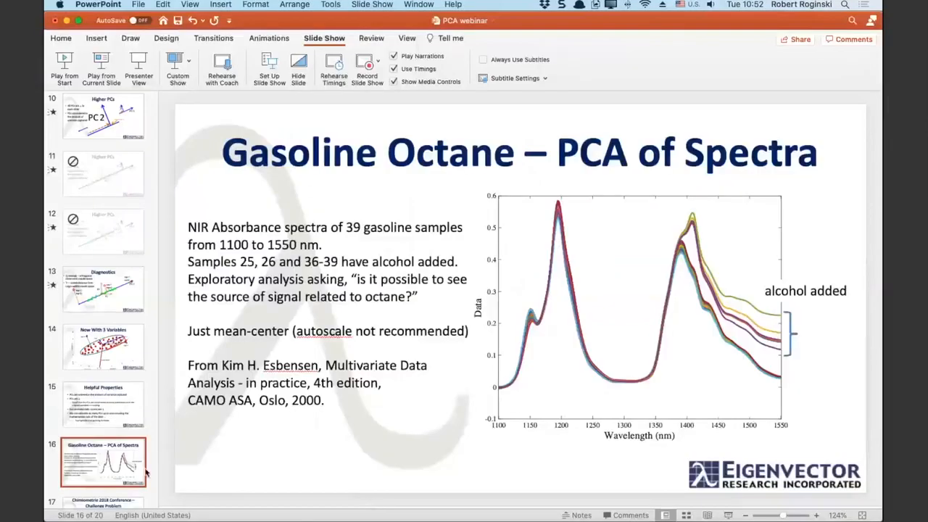
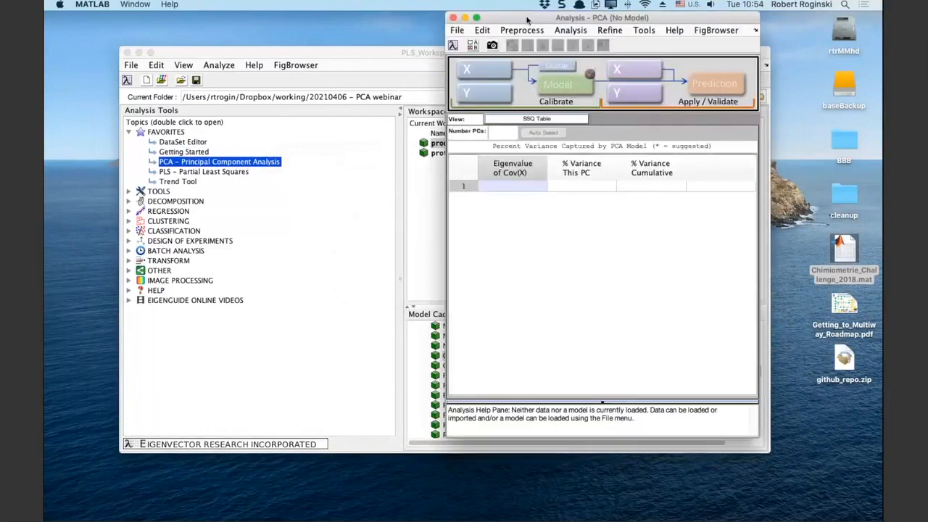
- Move the PCA Analysis window clear of the workspace variables and set the X-block preprocessing to Mean Center
{"action": "left_click_drag", "start_coordinate": [528, 17], "coordinate": [216, 30]}
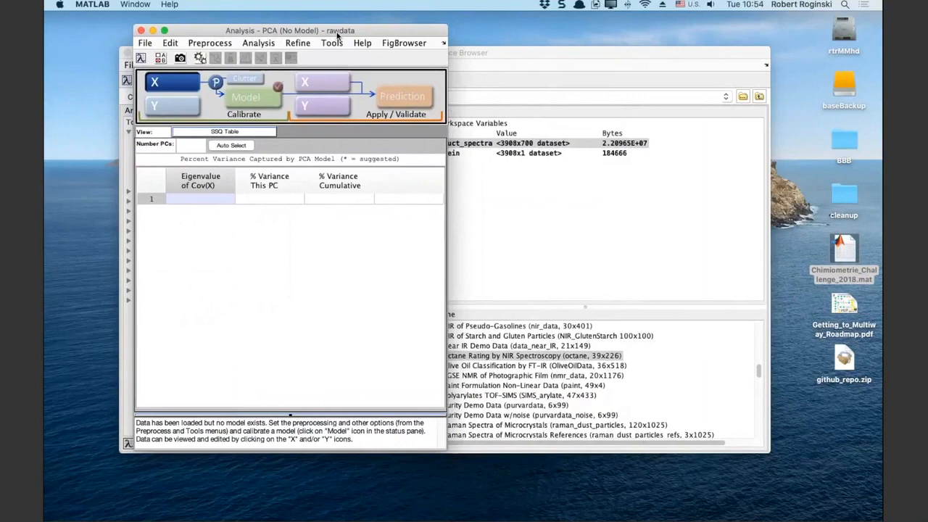
{"action": "left_click", "coordinate": [216, 84]}
{"action": "mouse_move", "coordinate": [243, 105]}
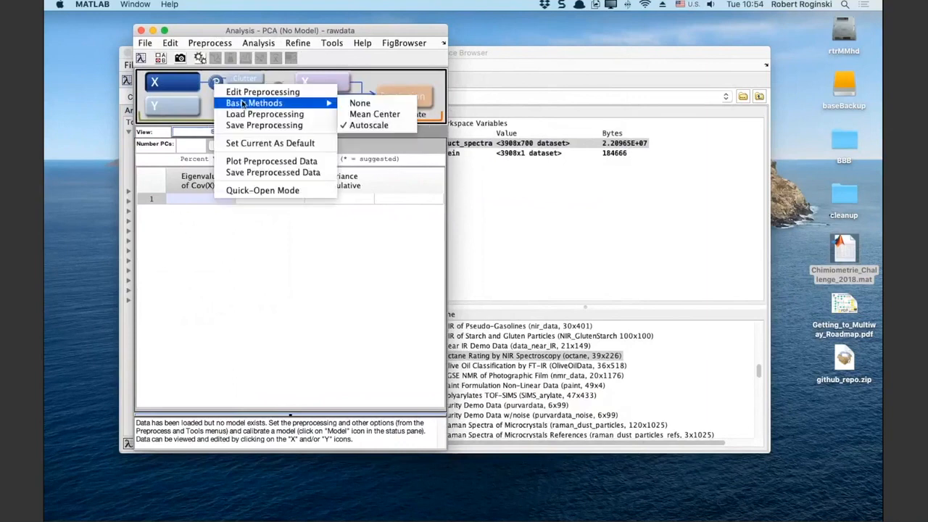
{"action": "left_click", "coordinate": [374, 114]}
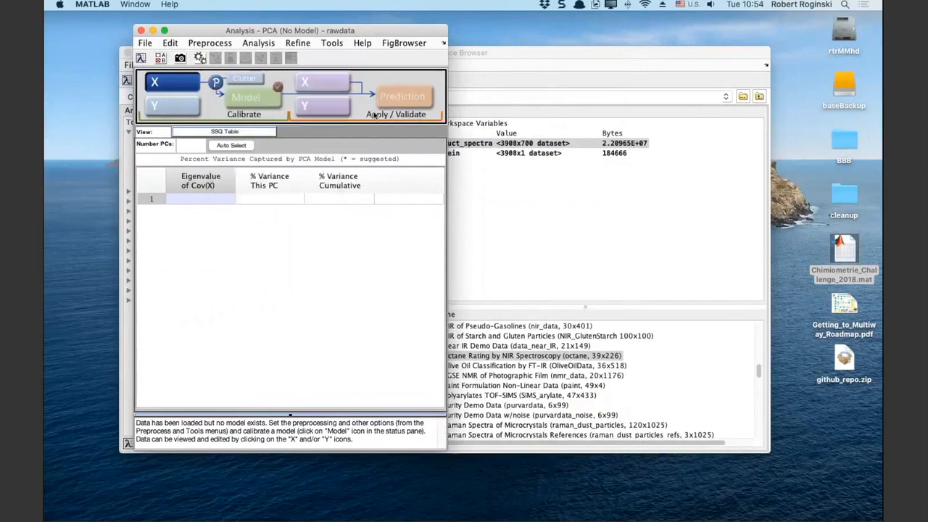
- Plot the calibration X-block, arrange the figure and Plot Controls side by side, and show all spectra instead of their mean
{"action": "left_click", "coordinate": [176, 85]}
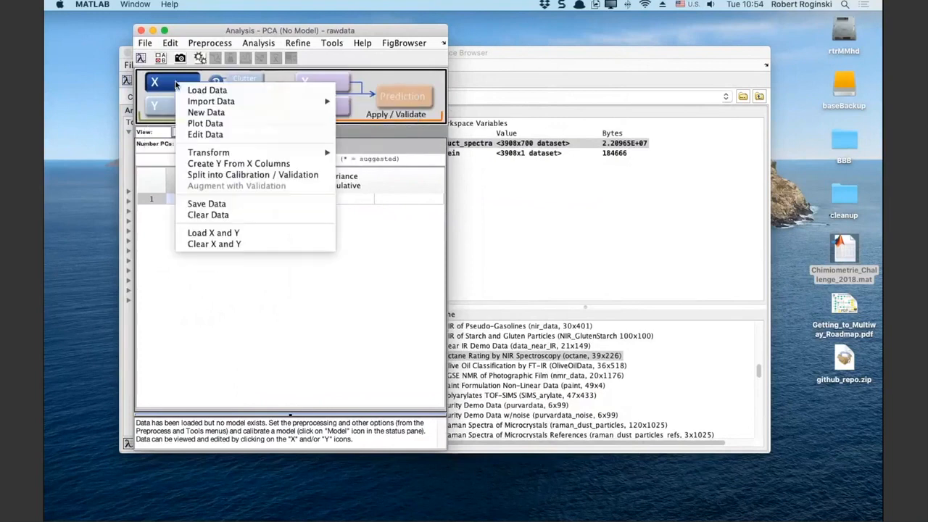
{"action": "left_click", "coordinate": [227, 123]}
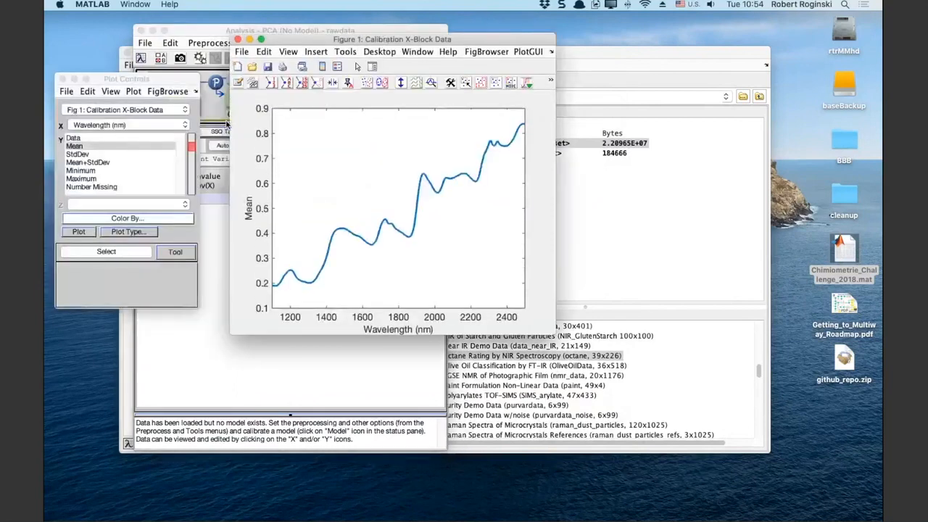
{"action": "left_click_drag", "start_coordinate": [304, 41], "coordinate": [469, 36]}
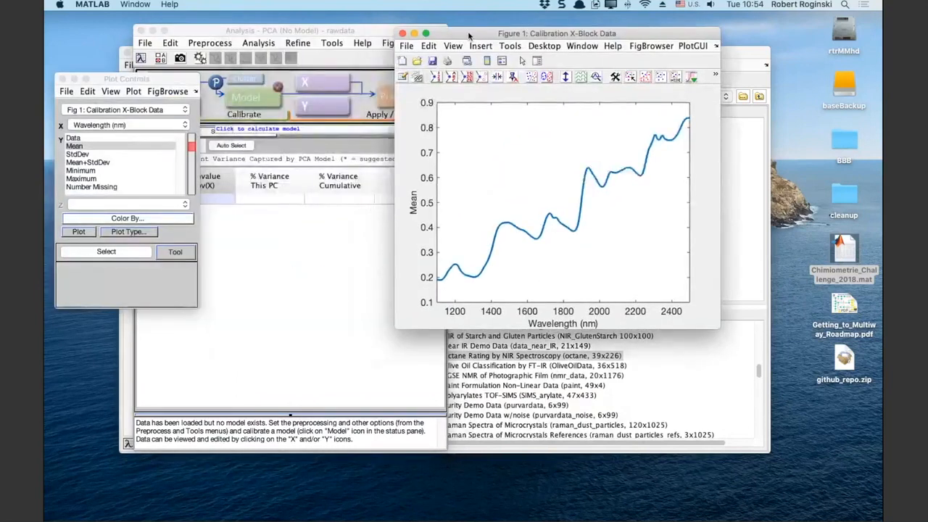
{"action": "left_click_drag", "start_coordinate": [154, 79], "coordinate": [319, 89]}
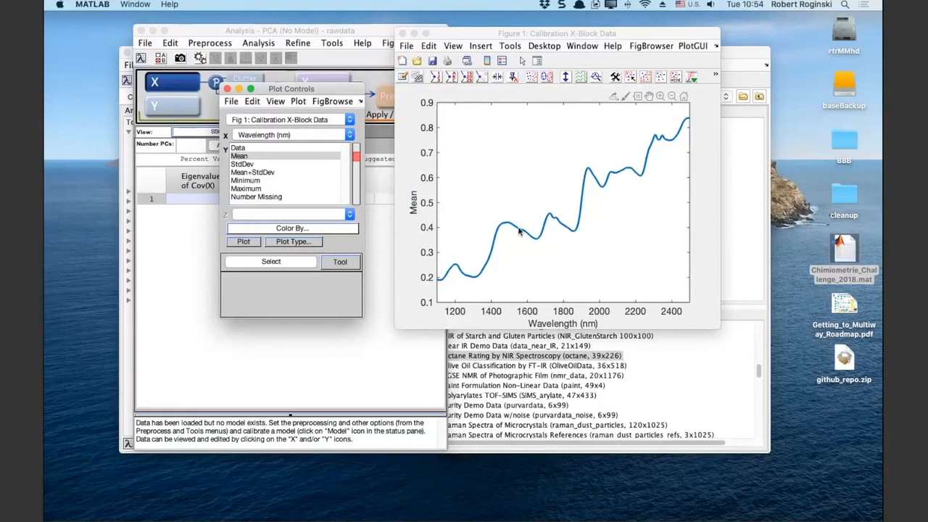
{"action": "left_click", "coordinate": [285, 148]}
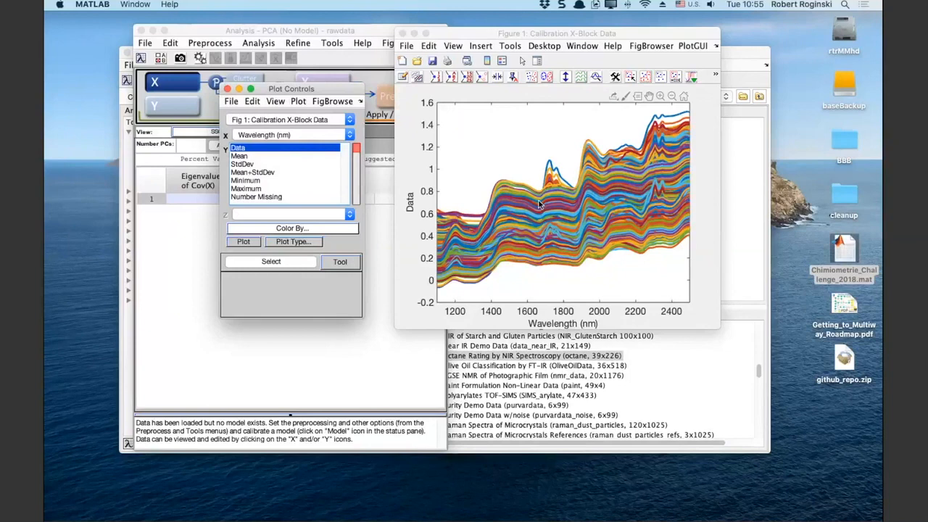
- Color the calibration spectra by class, enlarge the figure, and place the class legend over the empty area at the shorter wavelengths
{"action": "left_click", "coordinate": [530, 80]}
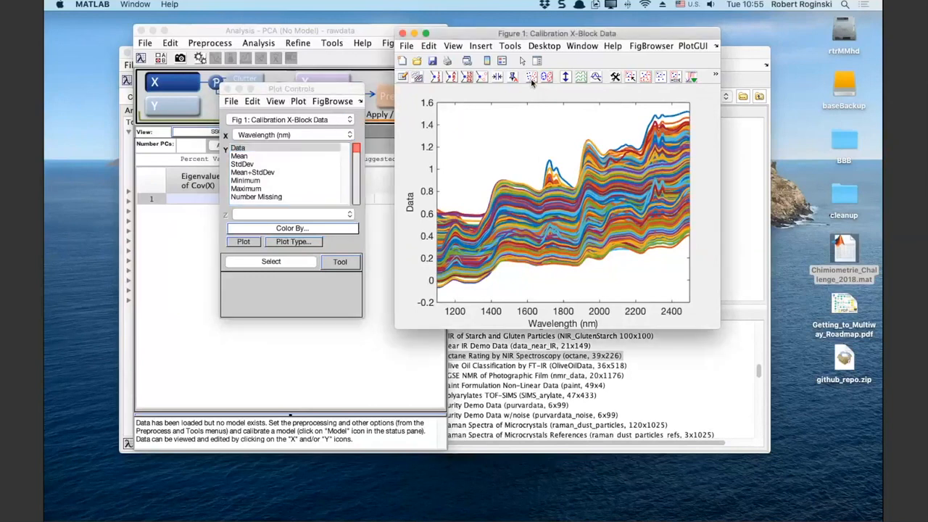
{"action": "left_click", "coordinate": [530, 79]}
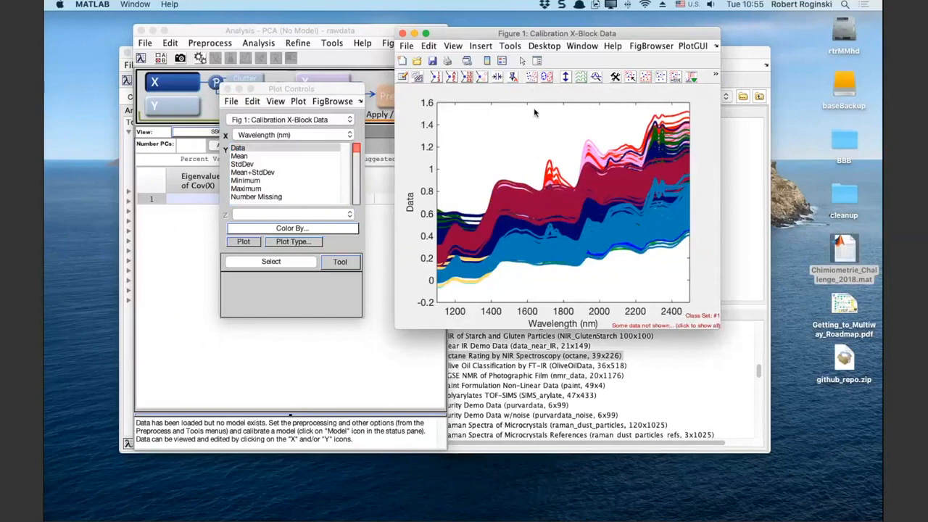
{"action": "left_click", "coordinate": [502, 61]}
{"action": "left_click_drag", "start_coordinate": [715, 325], "coordinate": [881, 476]}
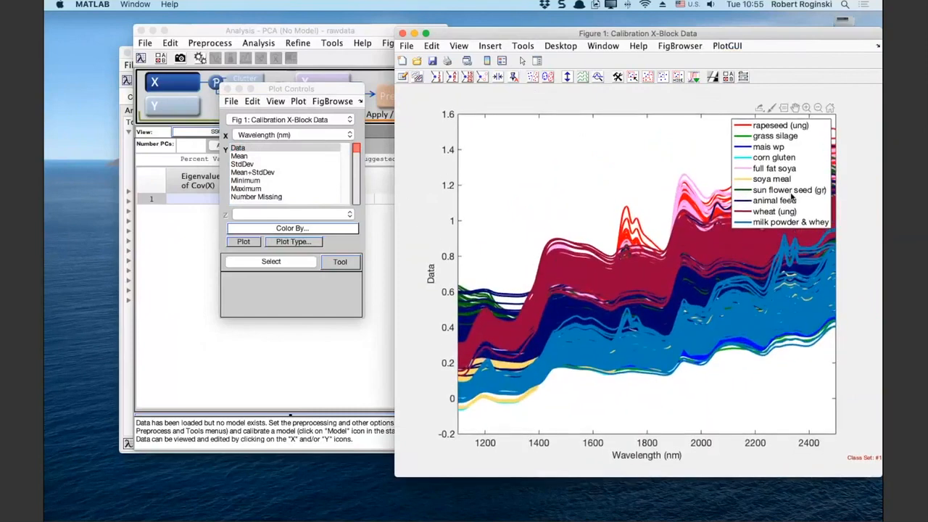
{"action": "left_click_drag", "start_coordinate": [579, 193], "coordinate": [532, 192]}
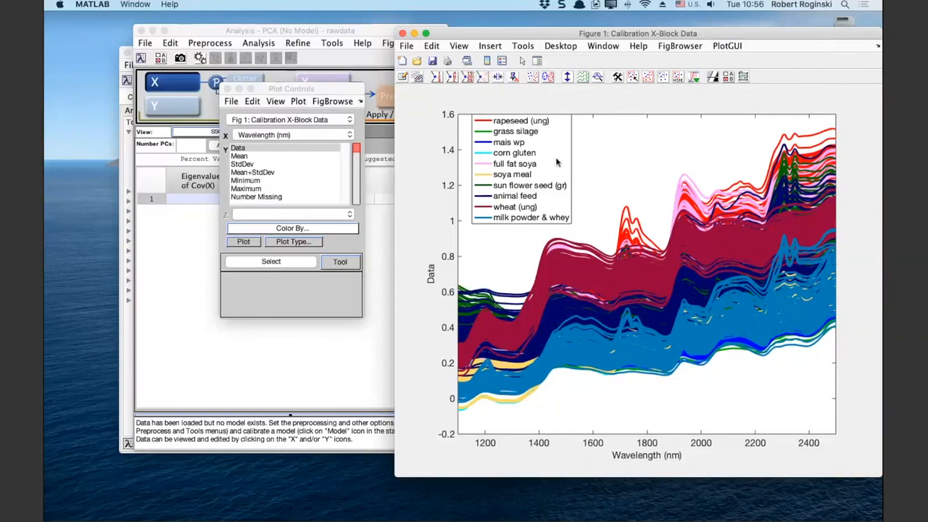
- Remove the class coloring and legend from the calibration spectra and close the figure
{"action": "left_click", "coordinate": [520, 150]}
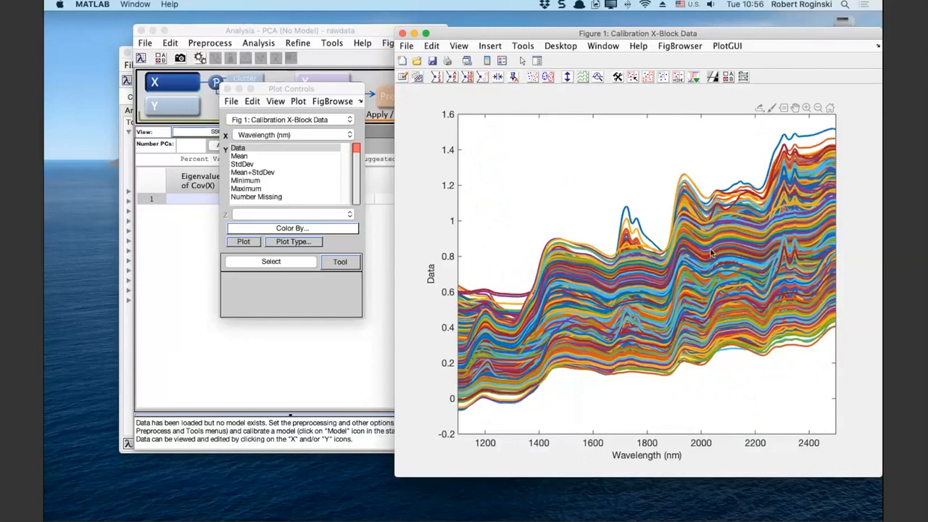
{"action": "left_click", "coordinate": [403, 34]}
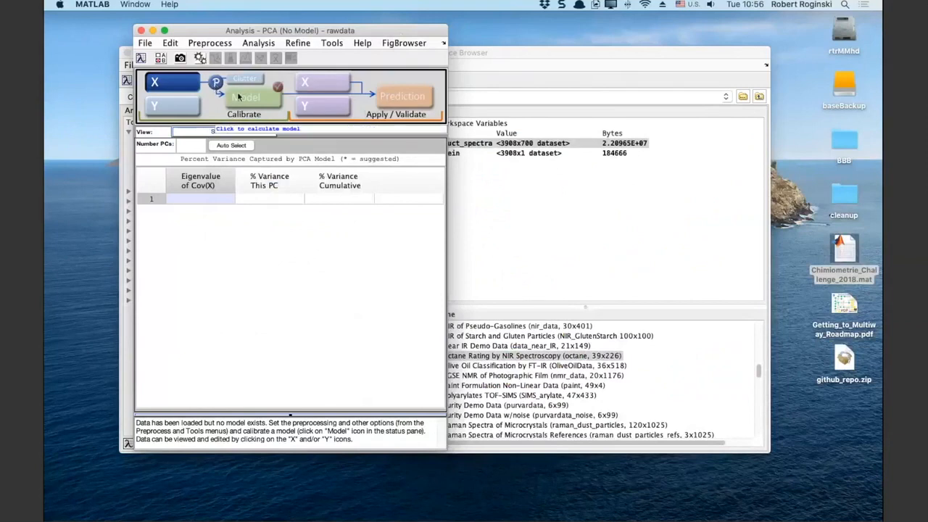
- Calculate the PCA model, change the number of components to 4, and recalculate it
{"action": "left_click", "coordinate": [253, 102]}
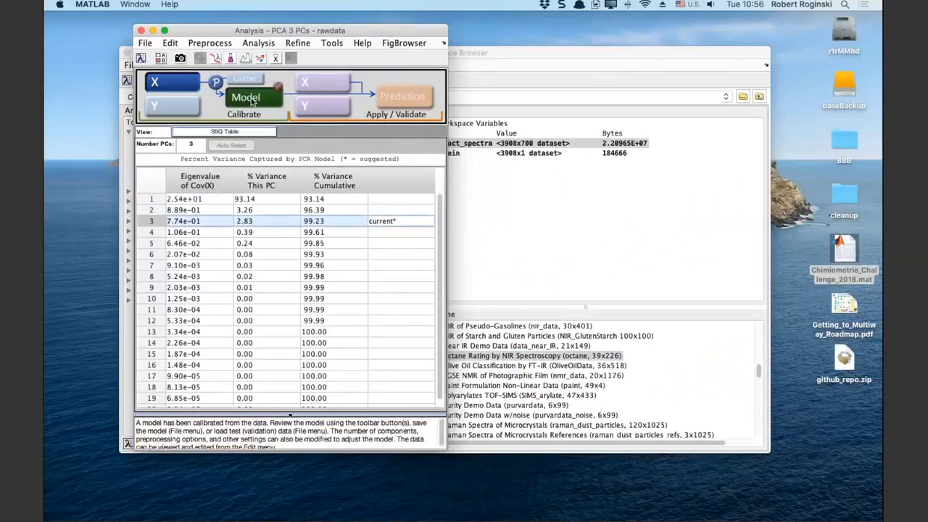
{"action": "left_click", "coordinate": [279, 232]}
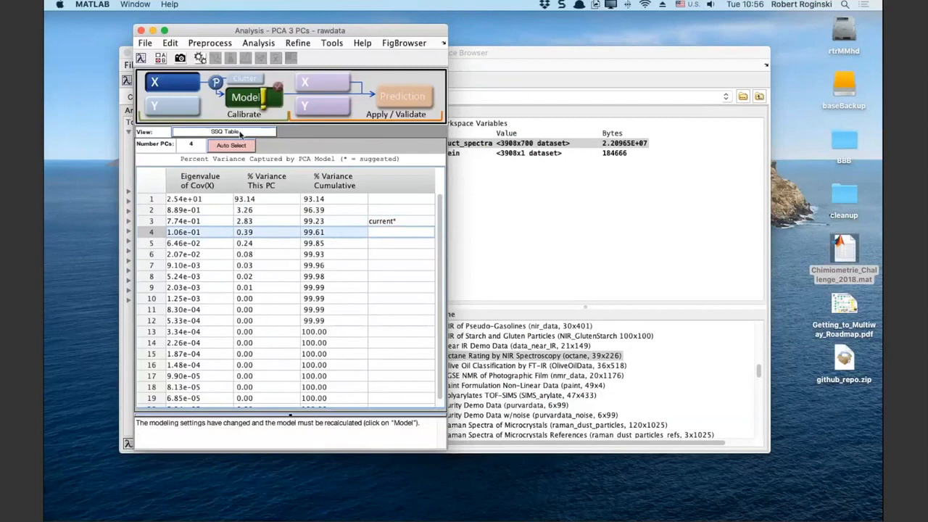
{"action": "left_click", "coordinate": [246, 102]}
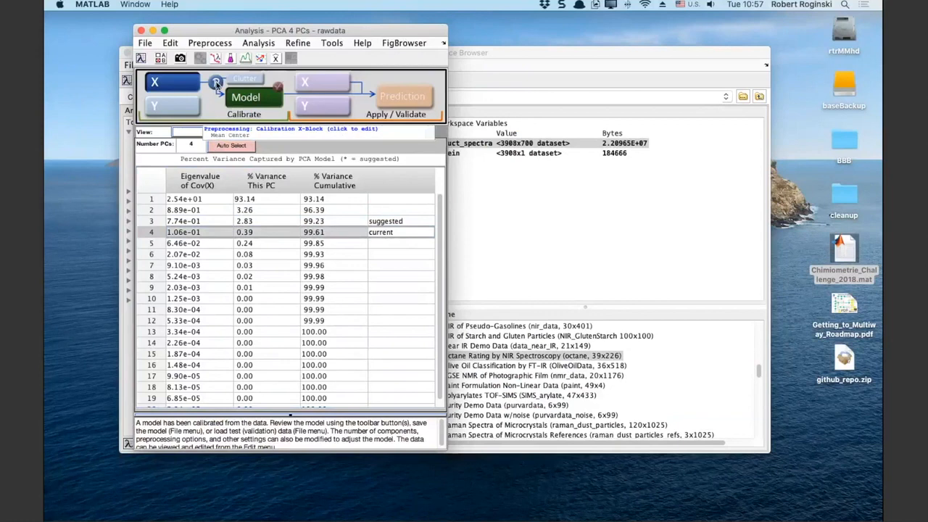
- Plot the preprocessed spectra as individual data colored by class, and arrange the figure, Plot Controls and Analysis windows apart
{"action": "left_click", "coordinate": [216, 83]}
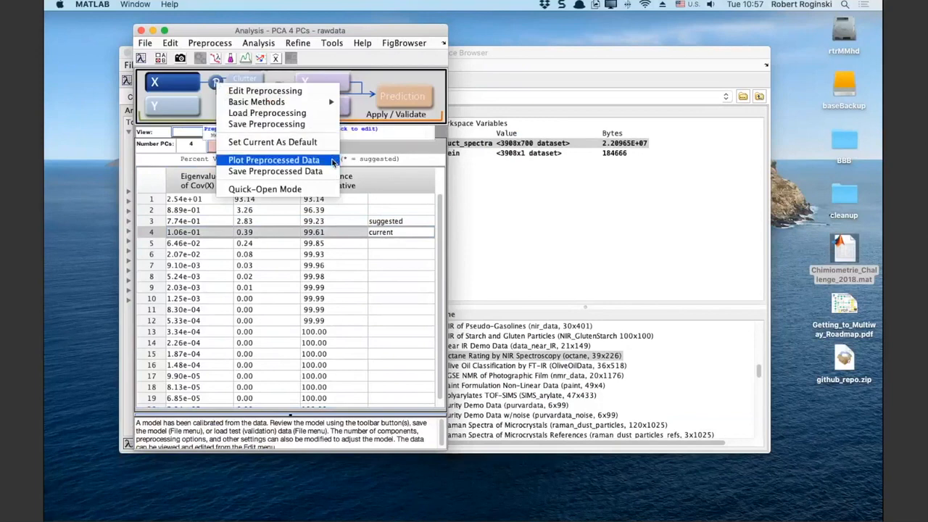
{"action": "left_click", "coordinate": [333, 161]}
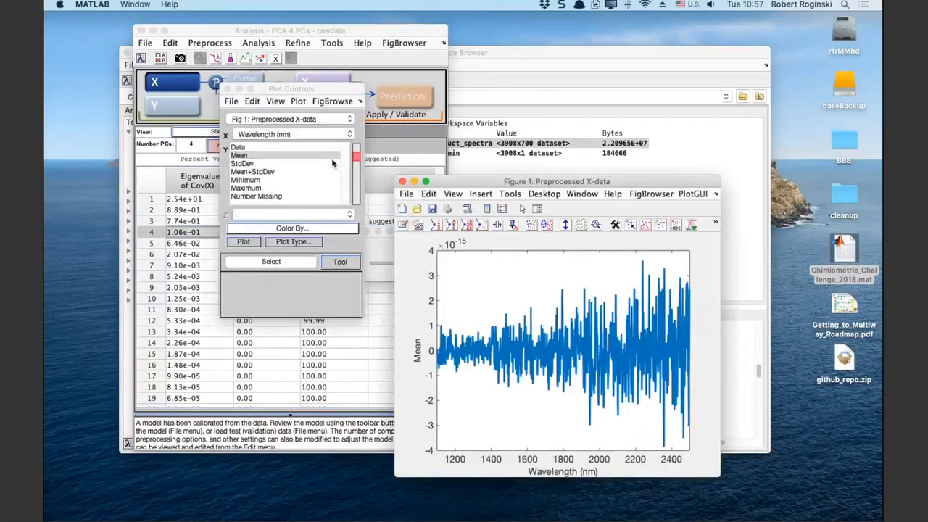
{"action": "left_click", "coordinate": [307, 149]}
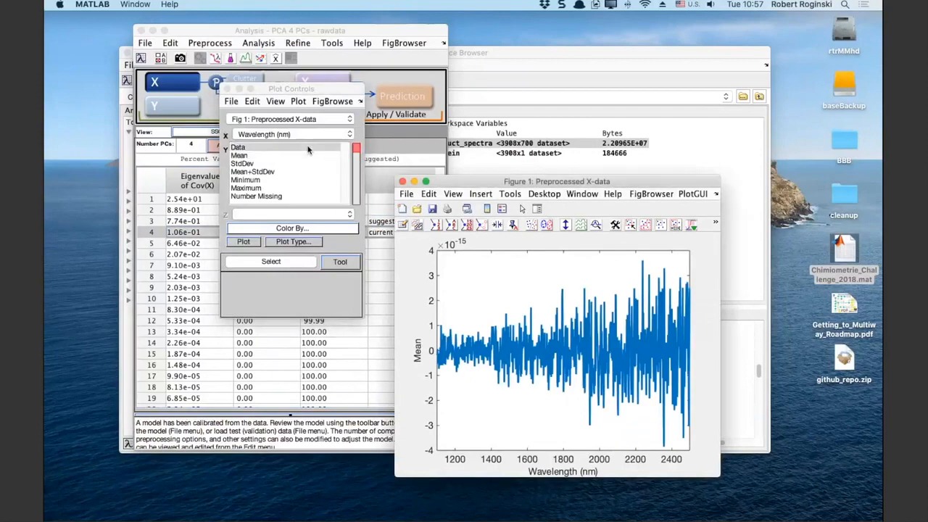
{"action": "left_click_drag", "start_coordinate": [512, 183], "coordinate": [670, 205]}
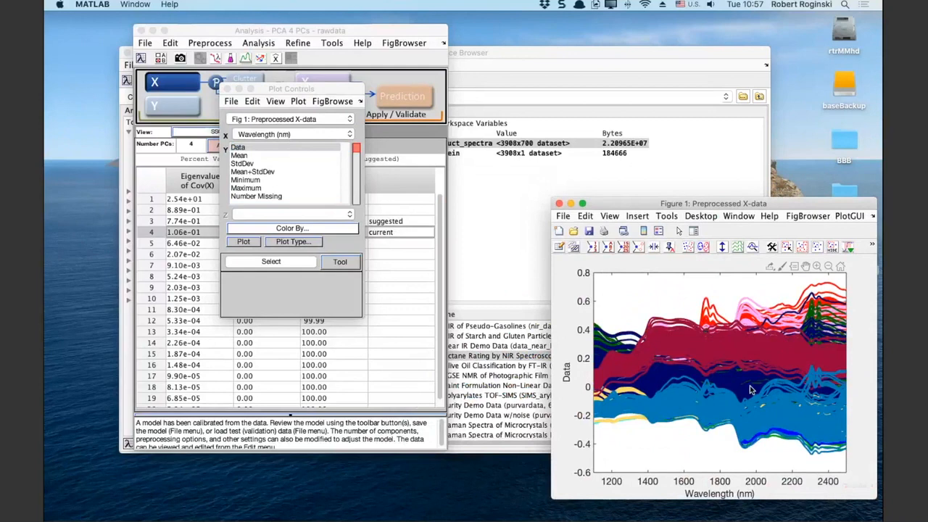
{"action": "left_click_drag", "start_coordinate": [329, 88], "coordinate": [166, 20]}
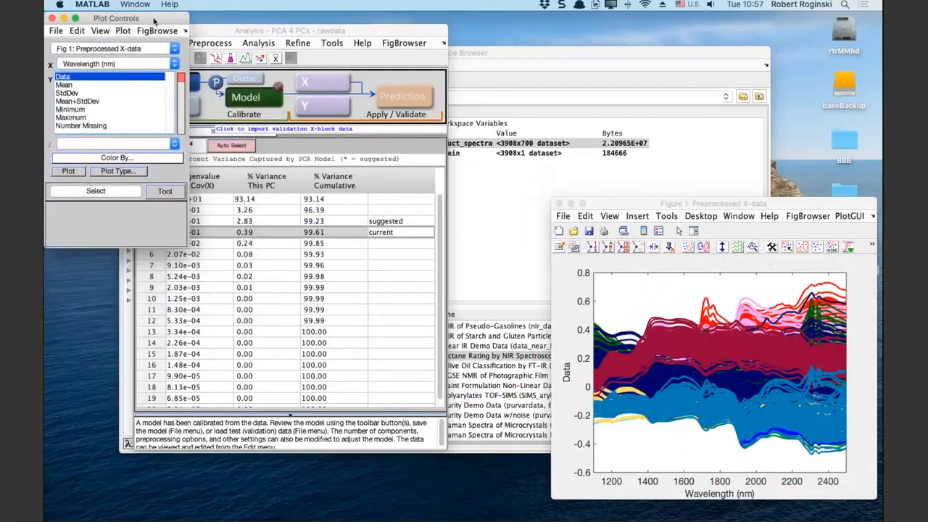
{"action": "left_click_drag", "start_coordinate": [241, 30], "coordinate": [258, 26]}
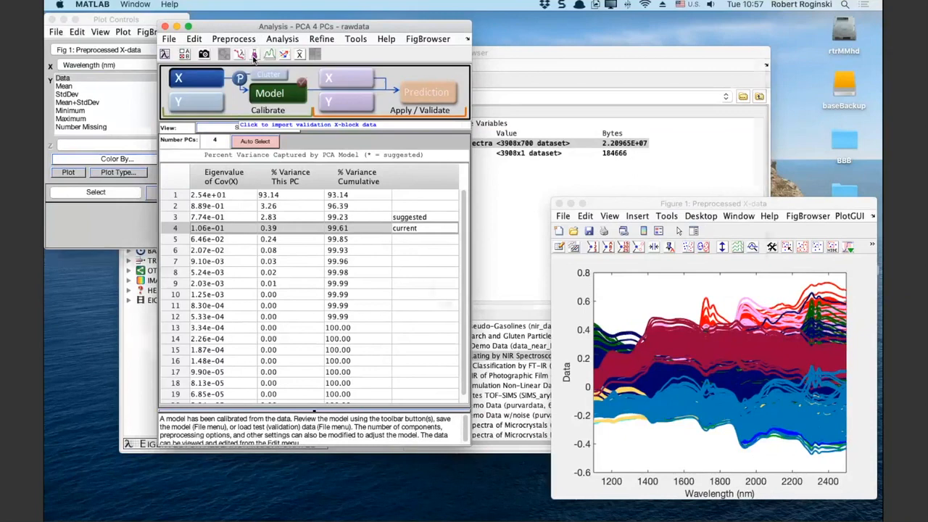
- Open the sample scores plots and break out the PC 1 scores versus Protein % plot into its own figure
{"action": "left_click", "coordinate": [254, 56]}
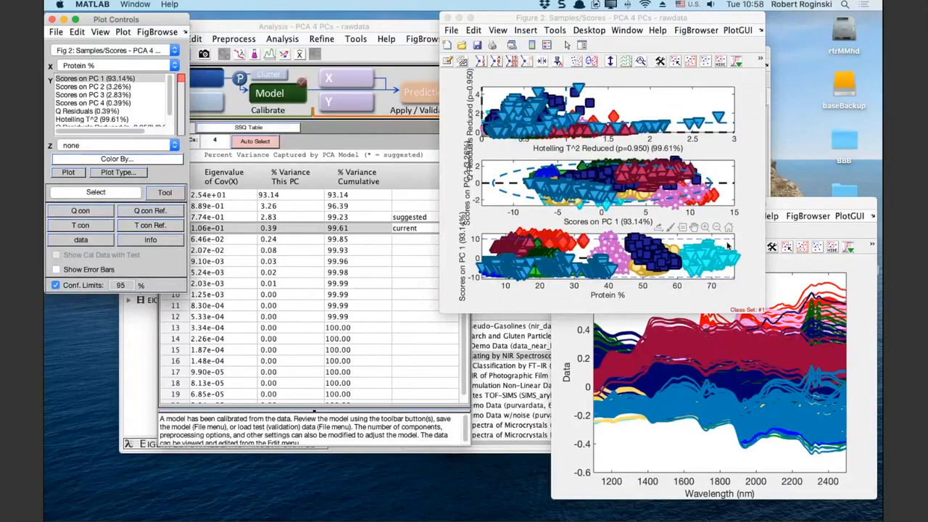
{"action": "left_click", "coordinate": [727, 246]}
{"action": "double_click", "coordinate": [728, 246]}
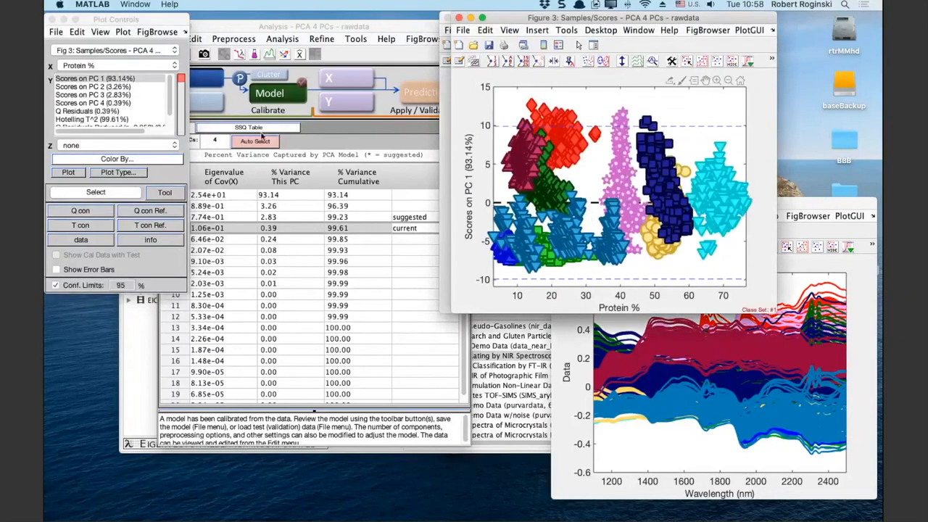
- Set the X axis of the separate PC 1 scores plot to Linear Index
{"action": "left_click", "coordinate": [120, 66]}
{"action": "left_click", "coordinate": [119, 66]}
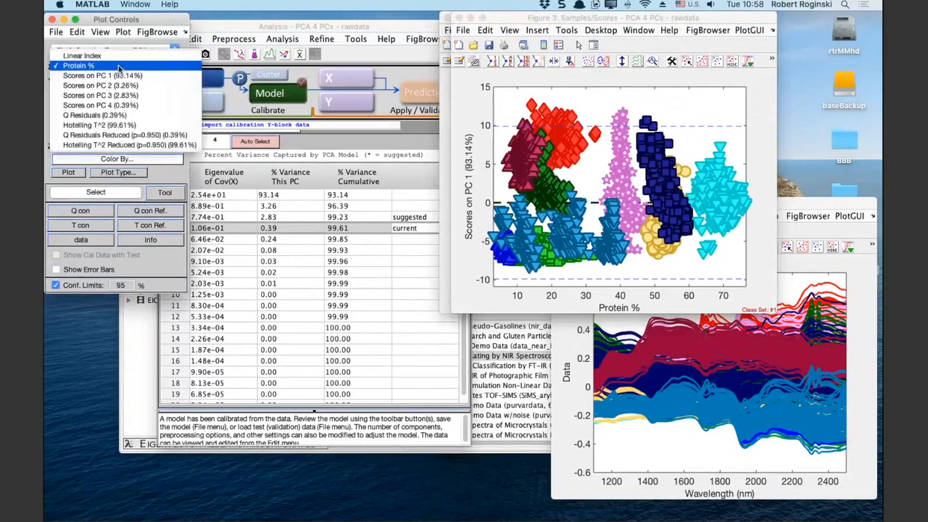
{"action": "left_click", "coordinate": [113, 61]}
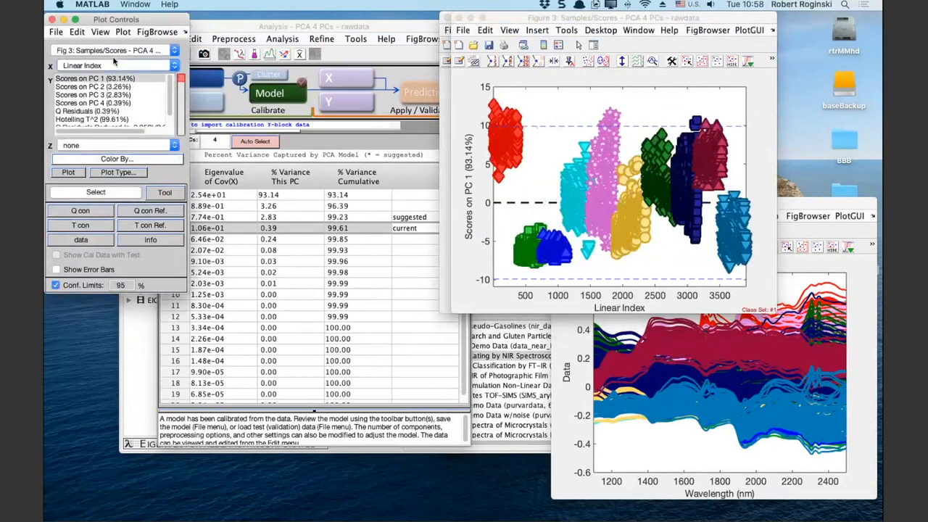
- Move the single PC 1 scores figure aside and close the three-panel scores figure
{"action": "left_click", "coordinate": [508, 20]}
{"action": "left_click_drag", "start_coordinate": [508, 19], "coordinate": [613, 33]}
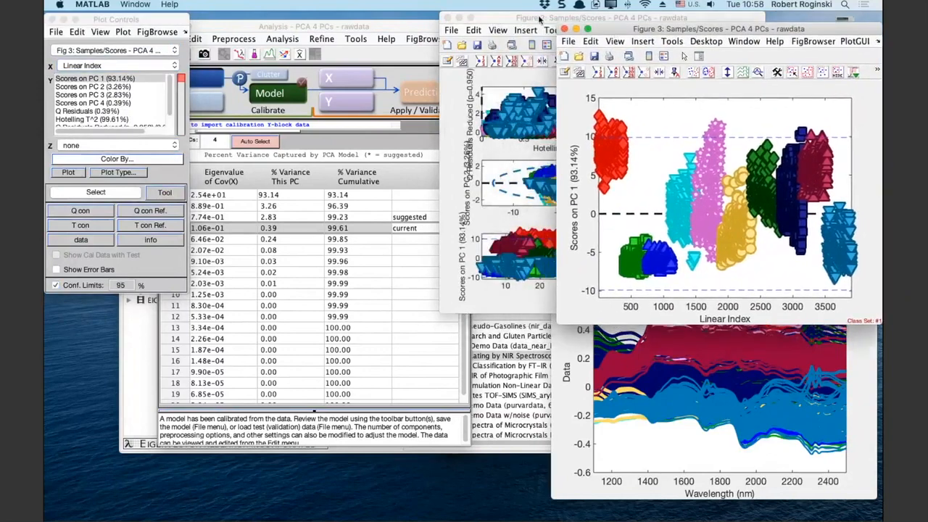
{"action": "left_click", "coordinate": [539, 20]}
{"action": "left_click_drag", "start_coordinate": [419, 9], "coordinate": [319, 9]}
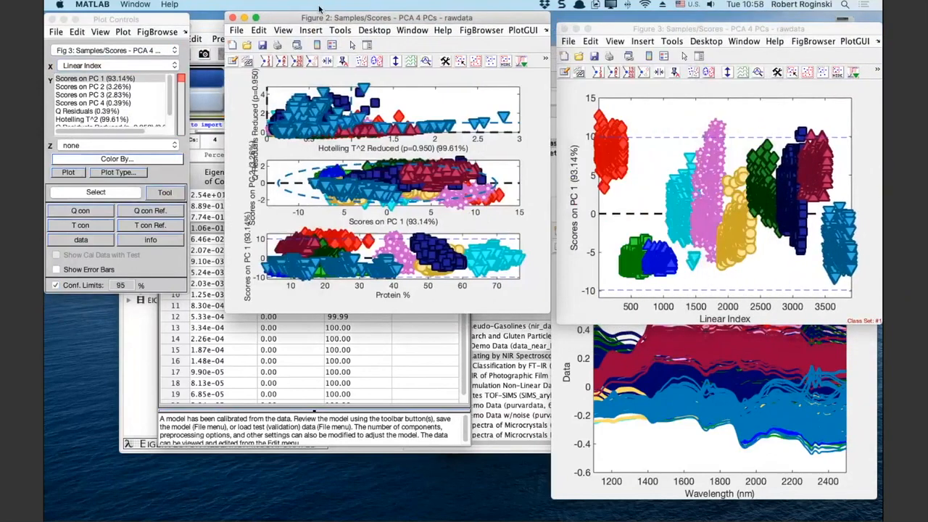
{"action": "left_click", "coordinate": [232, 17]}
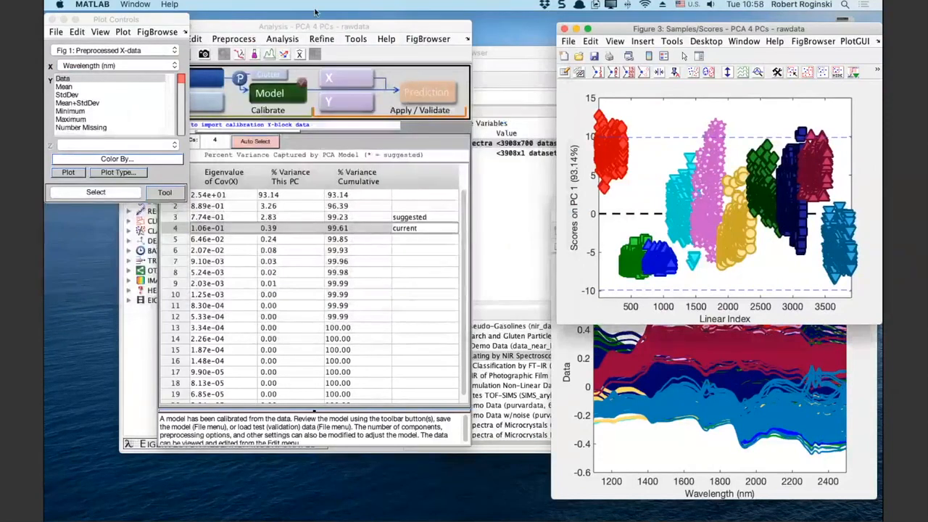
- Reposition the PC 1 scores figure and compare its classes with the preprocessed spectra, finishing with the scores in front
{"action": "left_click_drag", "start_coordinate": [631, 30], "coordinate": [580, 22]}
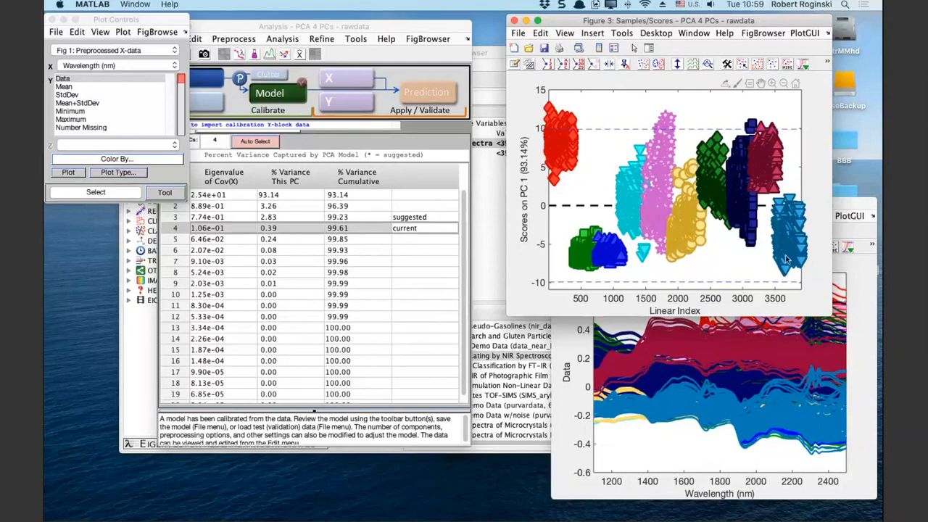
{"action": "left_click", "coordinate": [846, 214]}
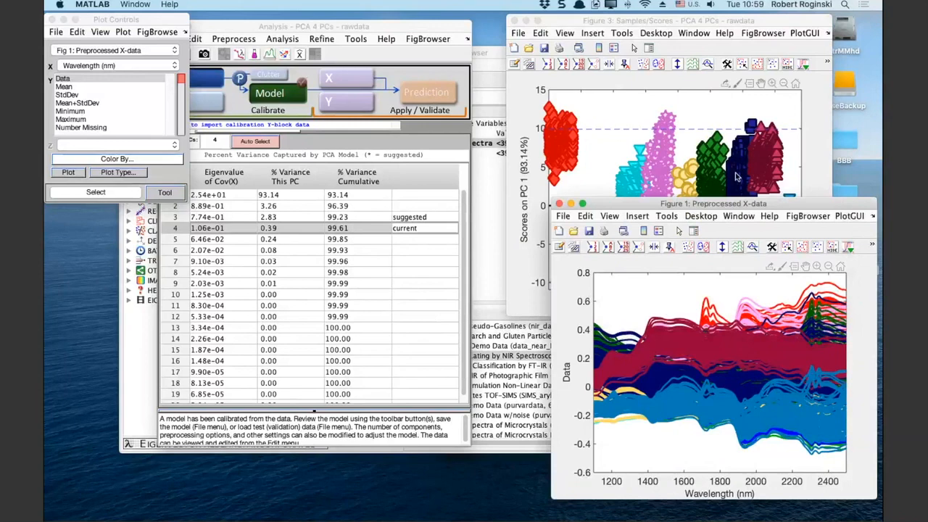
{"action": "left_click", "coordinate": [712, 20]}
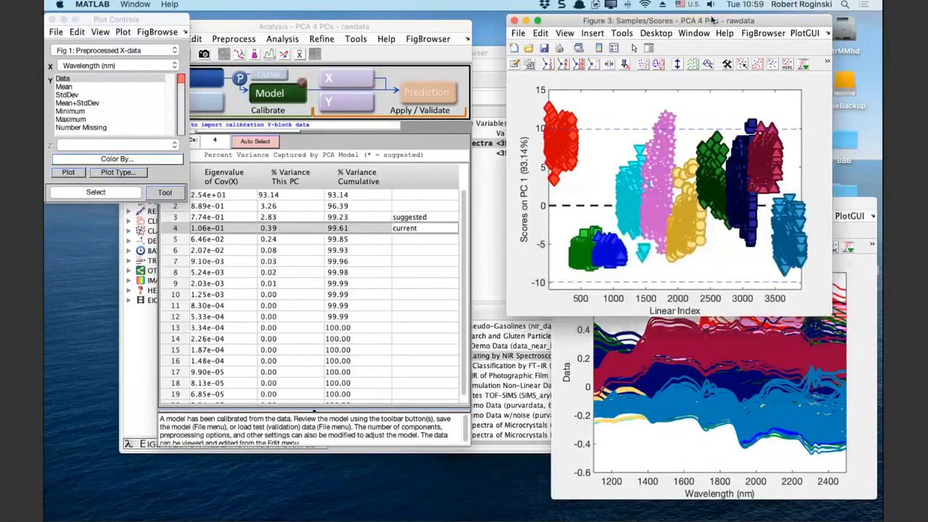
- Reposition the PC 1 scores figure and show its class legend to identify the products, finishing with the legend hidden
{"action": "left_click_drag", "start_coordinate": [712, 20], "coordinate": [745, 25]}
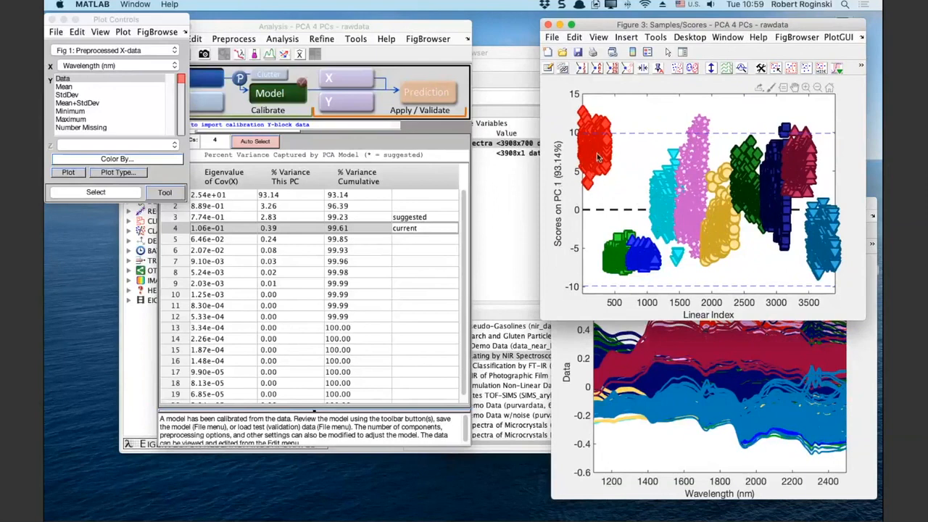
{"action": "left_click", "coordinate": [648, 52]}
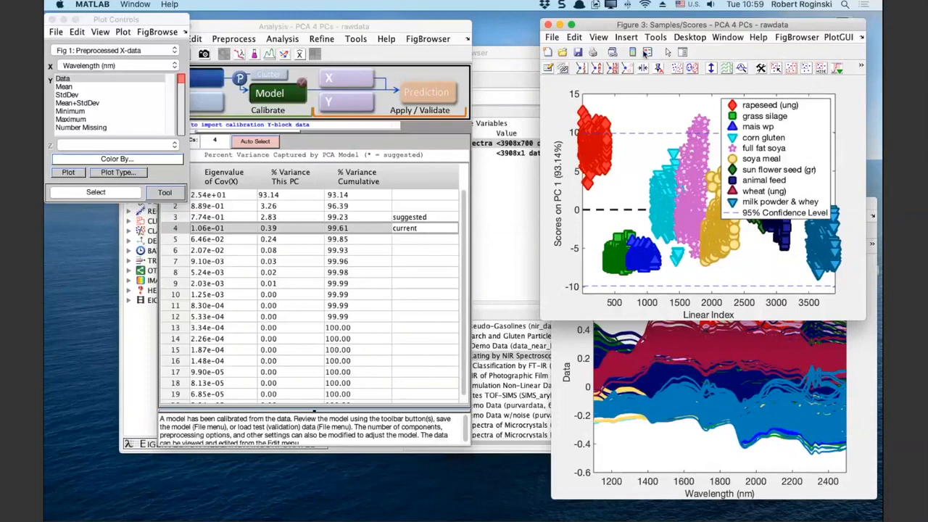
{"action": "left_click", "coordinate": [645, 54]}
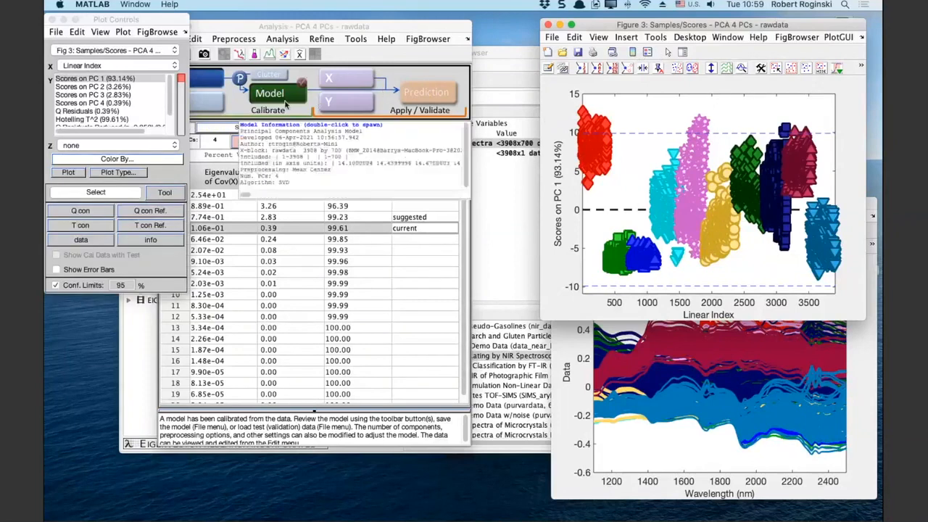
- Plot the scores on PC 2, PC 3 and PC 4 in turn against Linear Index, finishing back on PC 1
{"action": "left_click", "coordinate": [131, 87]}
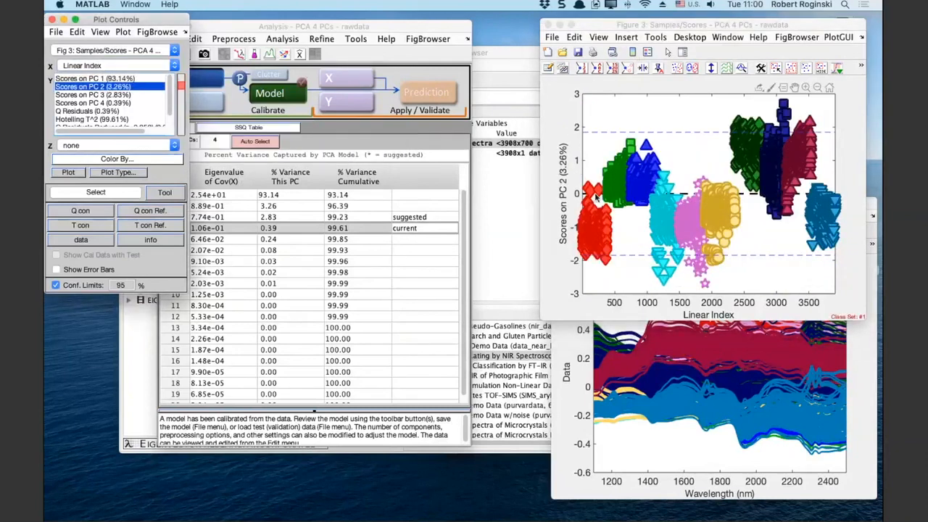
{"action": "left_click", "coordinate": [125, 95]}
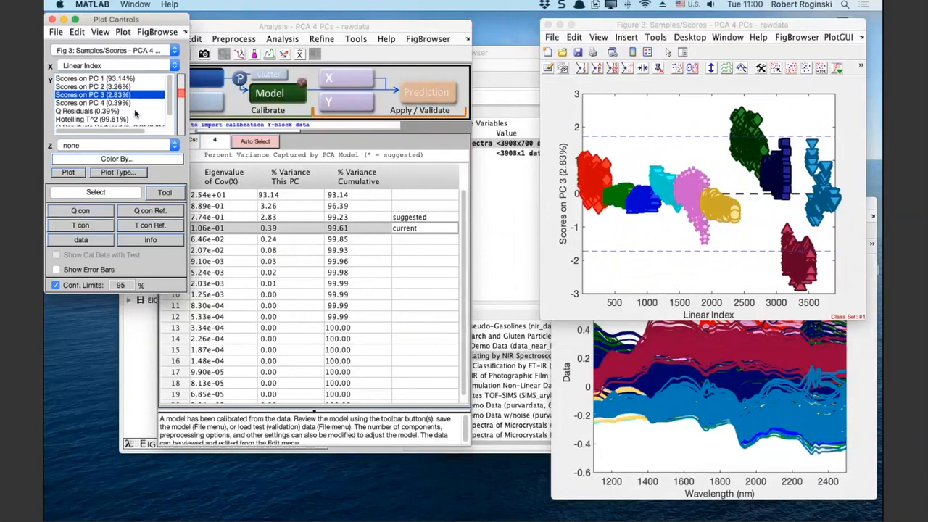
{"action": "left_click", "coordinate": [127, 103]}
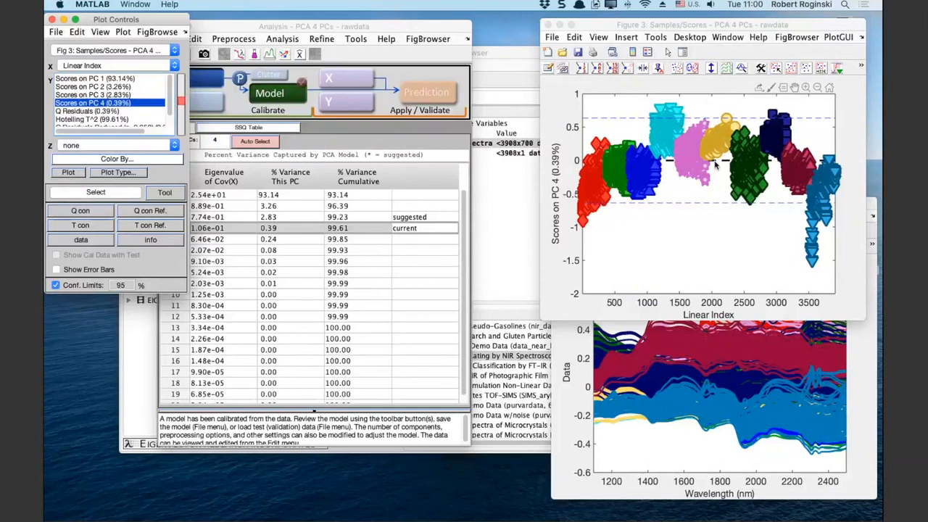
{"action": "left_click", "coordinate": [132, 79]}
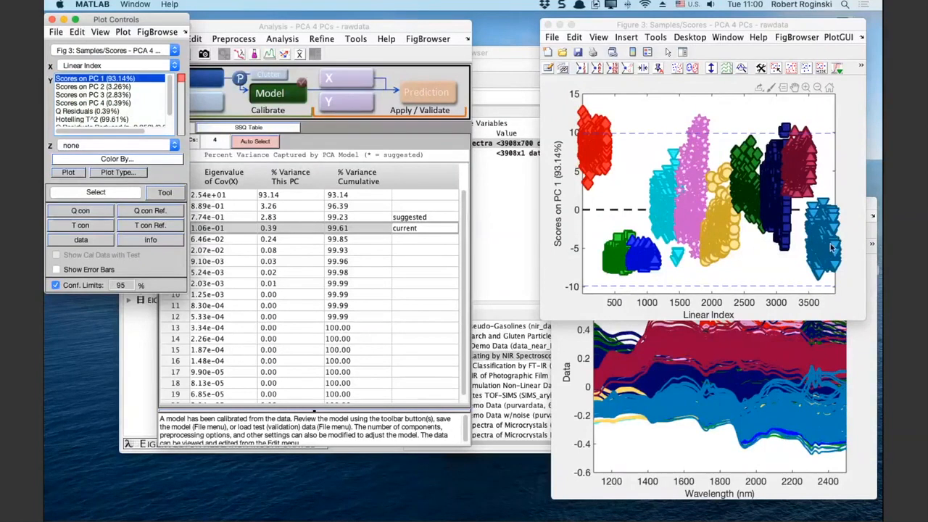
- Shift the PC 1 scores figure aside and bring the preprocessed X-data spectra to the front
{"action": "left_click", "coordinate": [638, 26]}
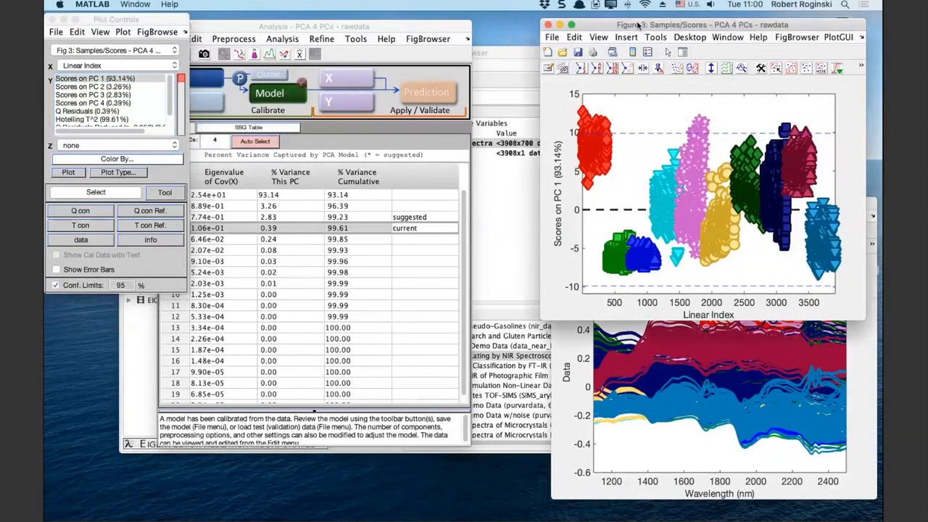
{"action": "left_click_drag", "start_coordinate": [638, 25], "coordinate": [613, 19]}
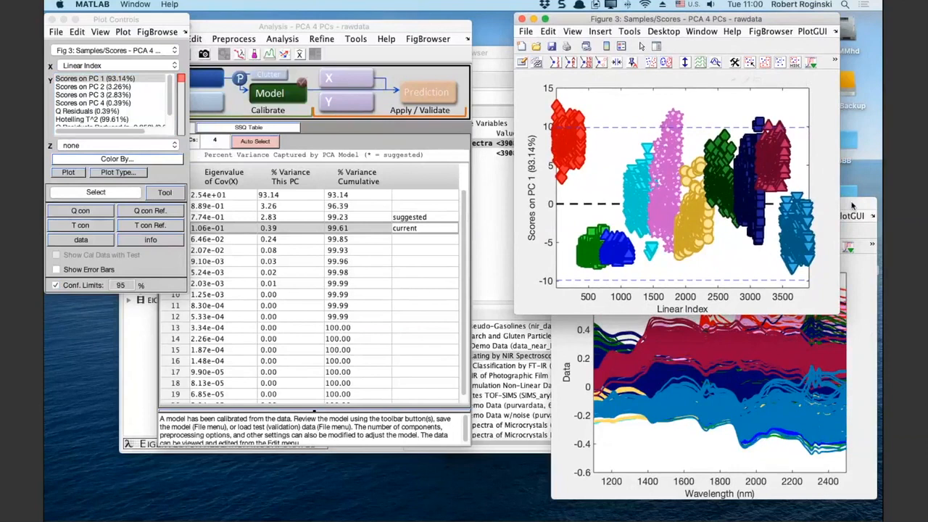
{"action": "left_click", "coordinate": [849, 204]}
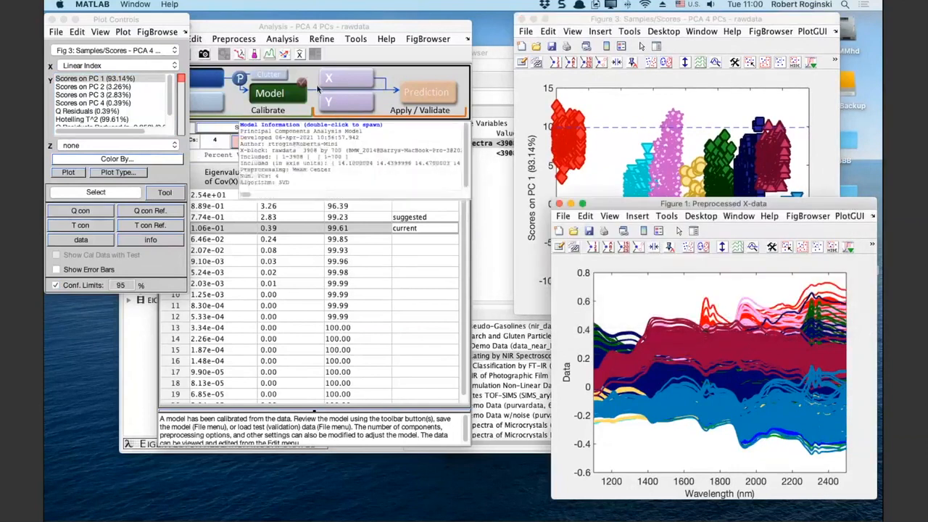
- Add a Savitzky-Golay first derivative (filter width 15, polynomial order 2) before mean centering and recalibrate the PCA model
{"action": "left_click", "coordinate": [253, 43]}
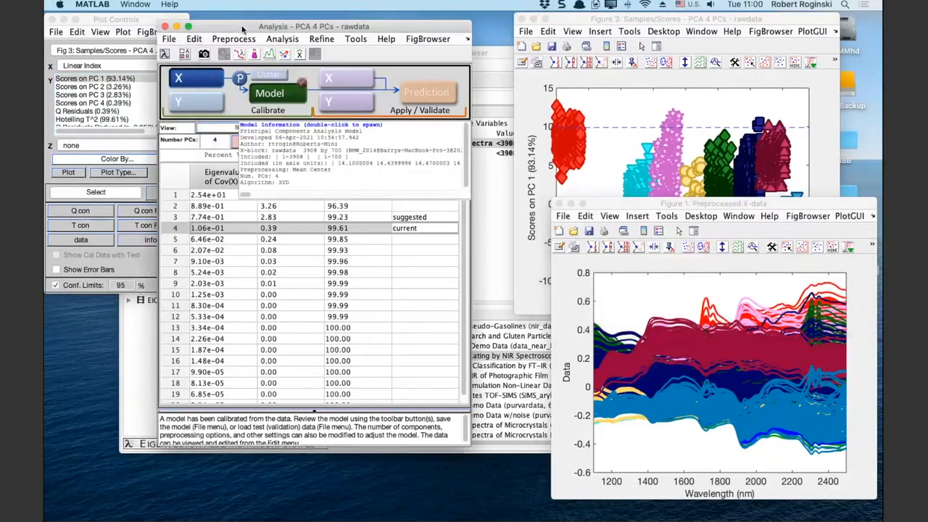
{"action": "left_click", "coordinate": [240, 82]}
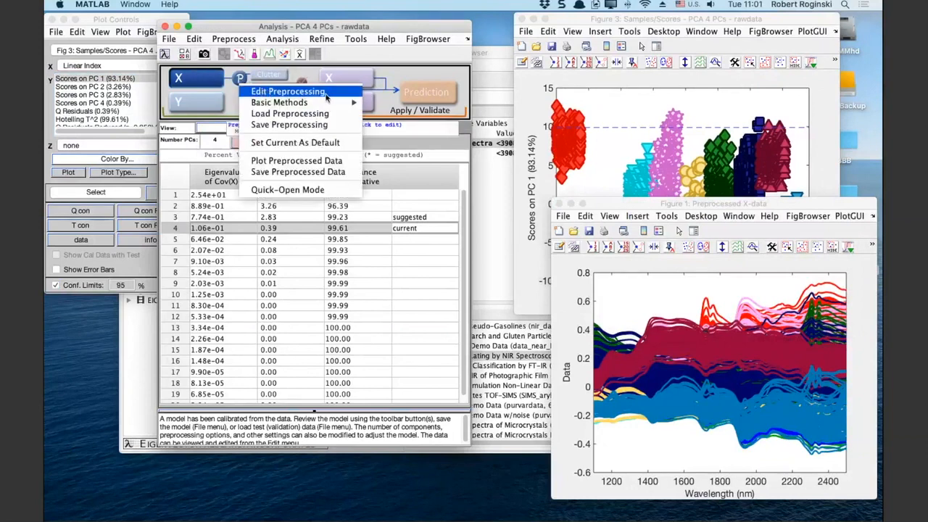
{"action": "left_click", "coordinate": [288, 91]}
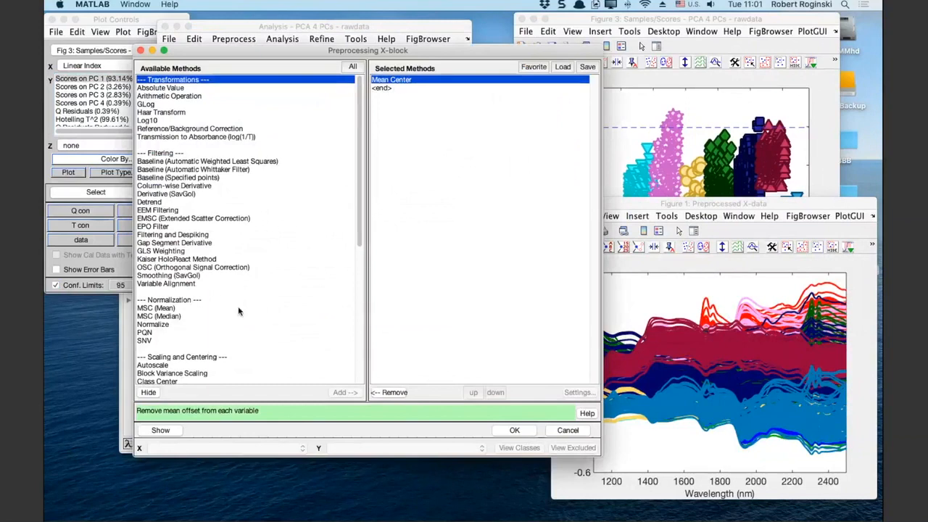
{"action": "double_click", "coordinate": [188, 194]}
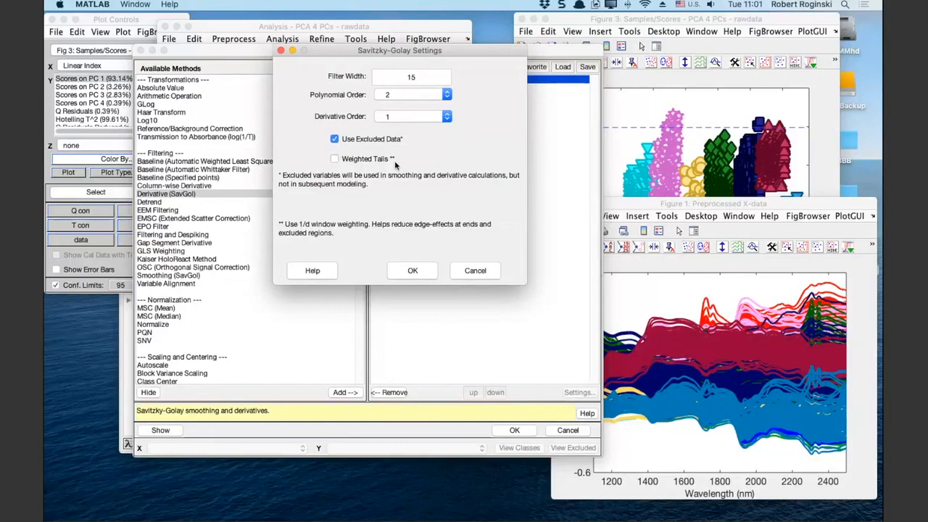
{"action": "left_click", "coordinate": [417, 273]}
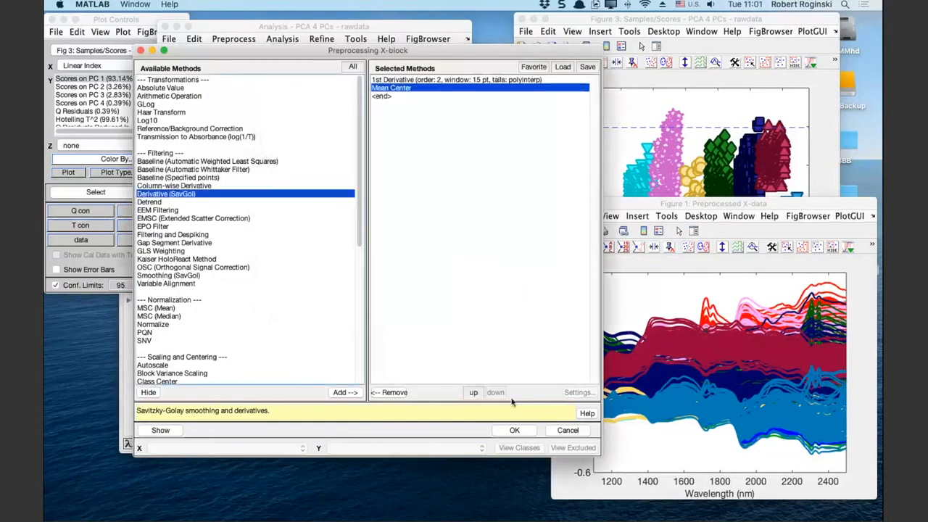
{"action": "left_click", "coordinate": [516, 430]}
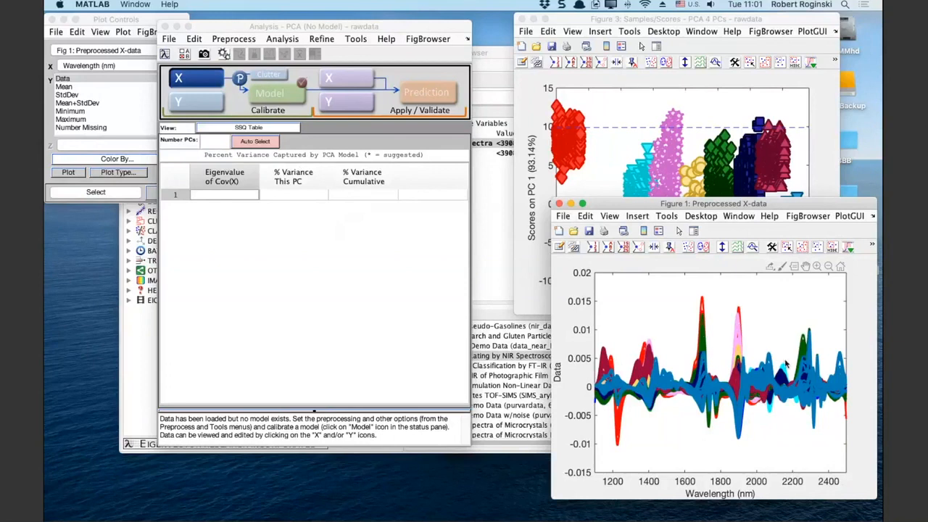
{"action": "left_click", "coordinate": [278, 97]}
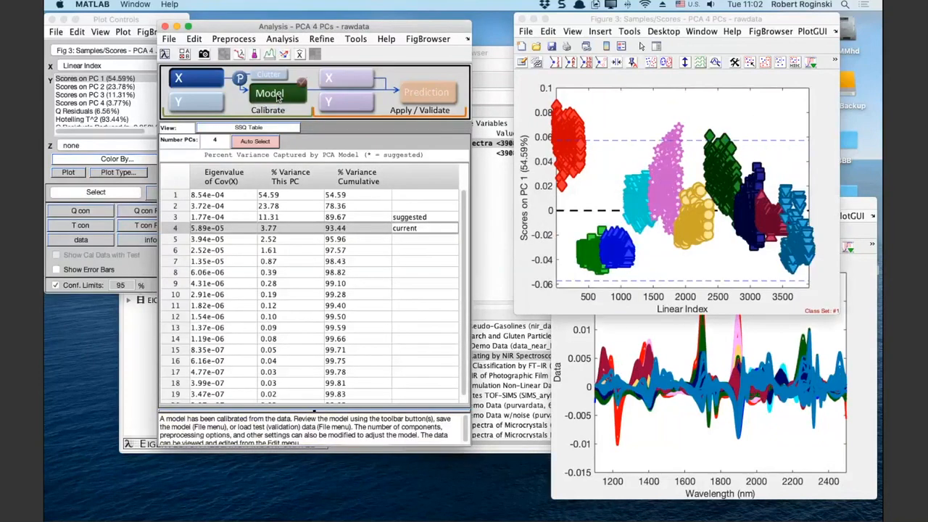
- Review the recalibrated model's scores on PC 1 through PC 4 against Linear Index, finishing on PC 4
{"action": "left_click", "coordinate": [586, 22]}
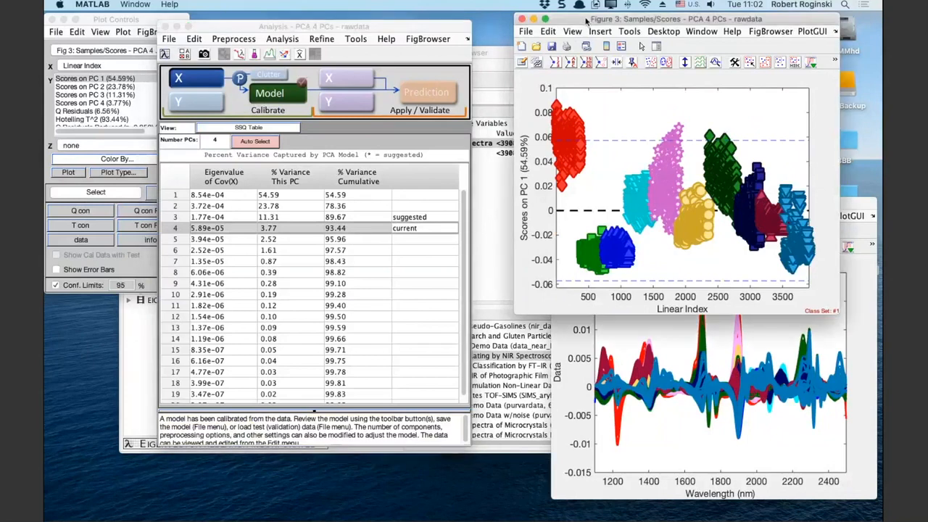
{"action": "left_click", "coordinate": [129, 80]}
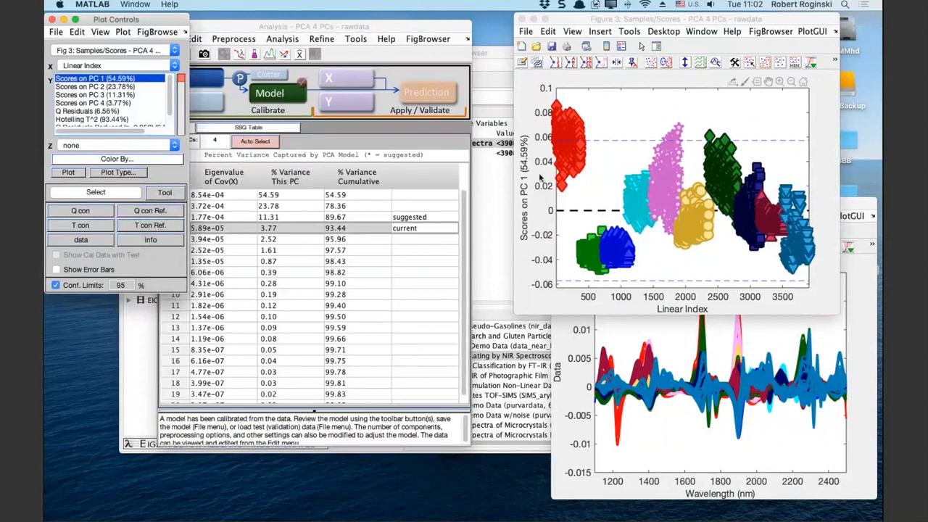
{"action": "left_click", "coordinate": [127, 86]}
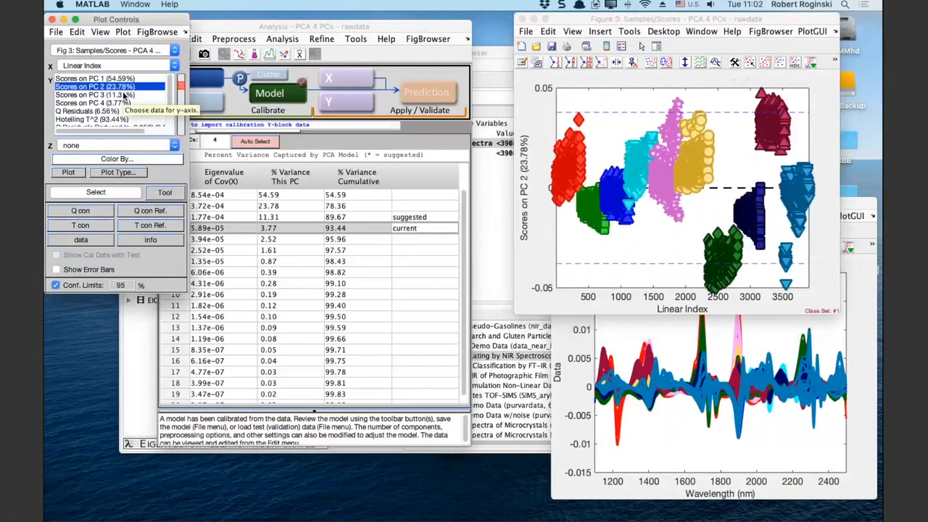
{"action": "left_click", "coordinate": [125, 95]}
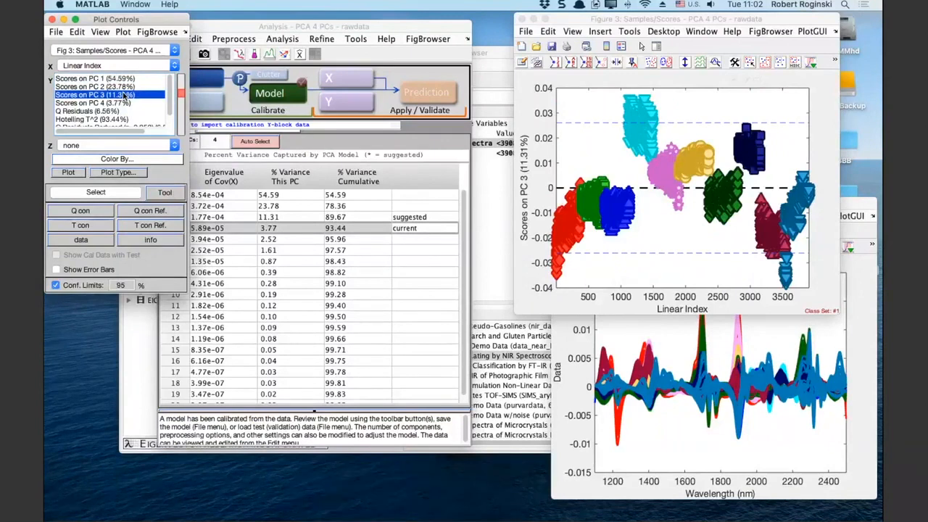
{"action": "left_click", "coordinate": [125, 103]}
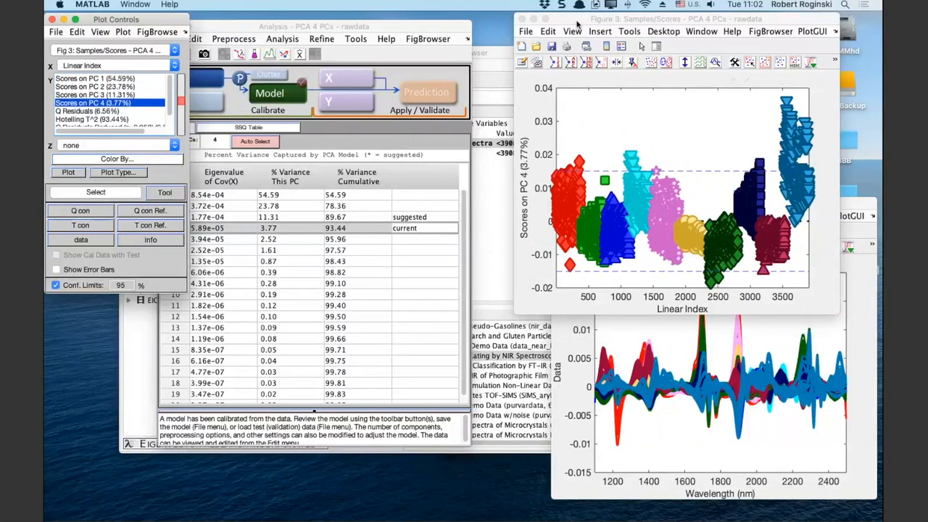
{"action": "left_click", "coordinate": [578, 26]}
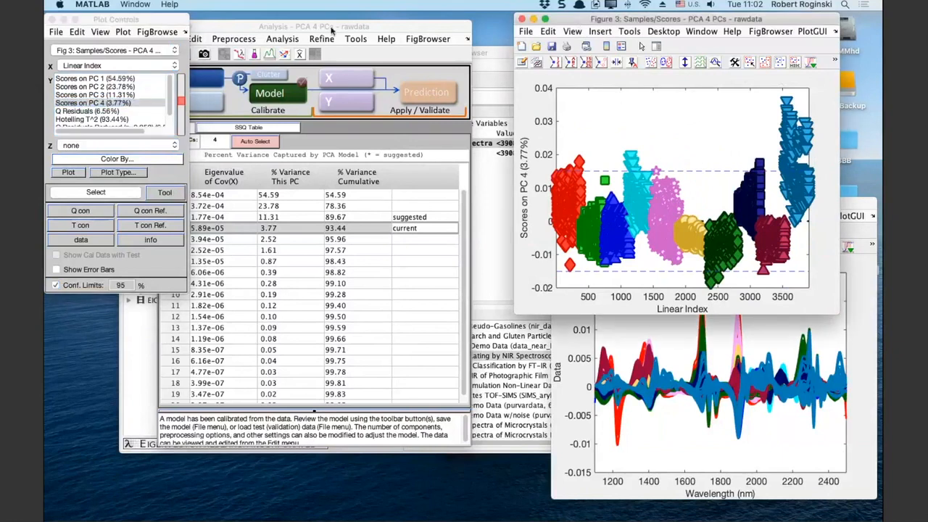
- Duplicate the scores figure, place the copy beside the original, split it into three subplots and make it taller
{"action": "left_click", "coordinate": [101, 32]}
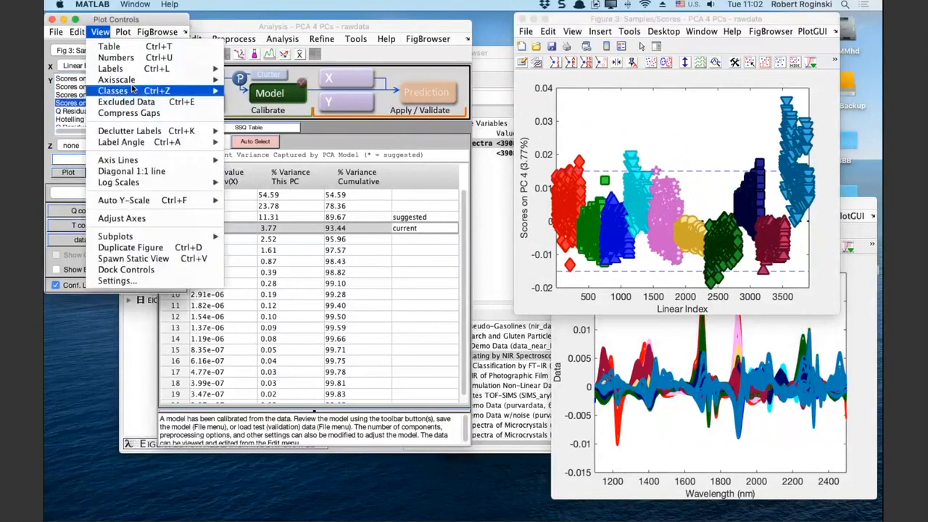
{"action": "left_click", "coordinate": [163, 248]}
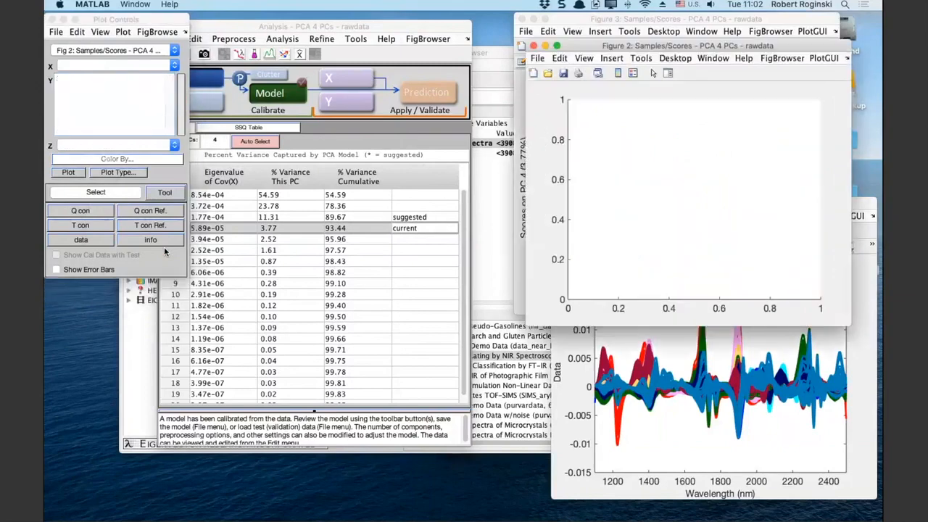
{"action": "left_click_drag", "start_coordinate": [591, 32], "coordinate": [327, 20]}
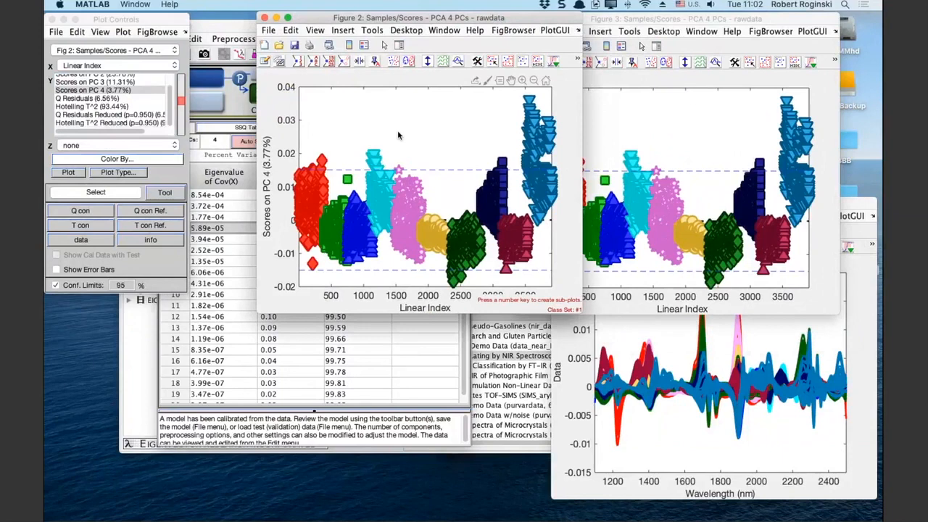
{"action": "key", "text": "3"}
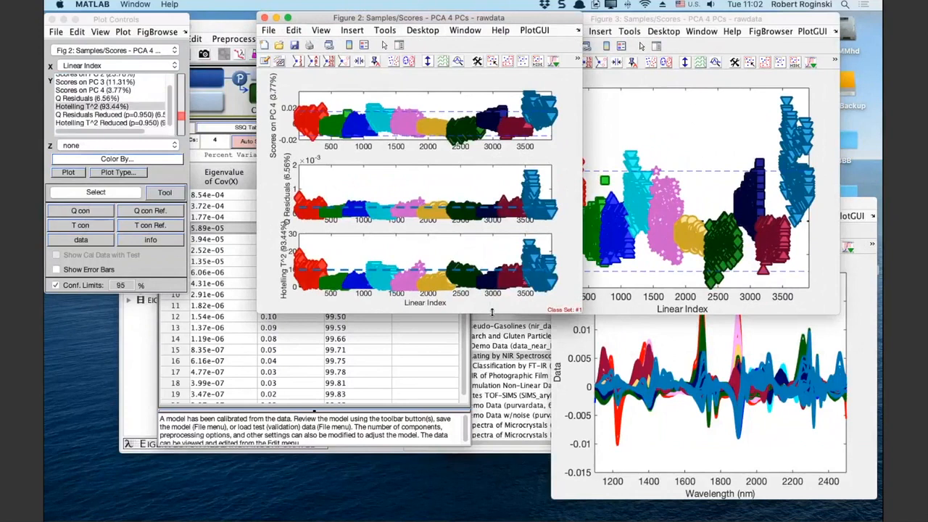
{"action": "left_click_drag", "start_coordinate": [491, 313], "coordinate": [494, 497]}
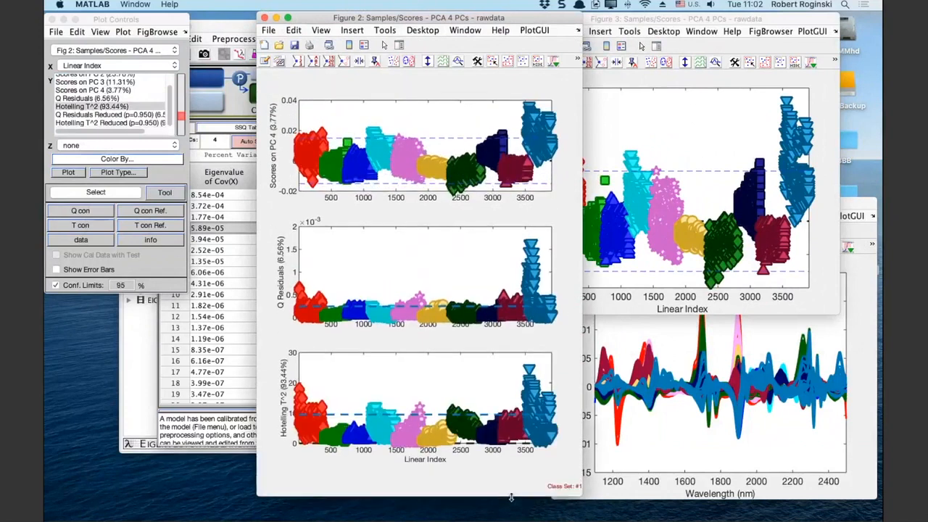
- Plot scores on PC 1, PC 2 and PC 3 in the duplicate's upper, middle and lower subplots, and reposition that figure
{"action": "left_click", "coordinate": [360, 113]}
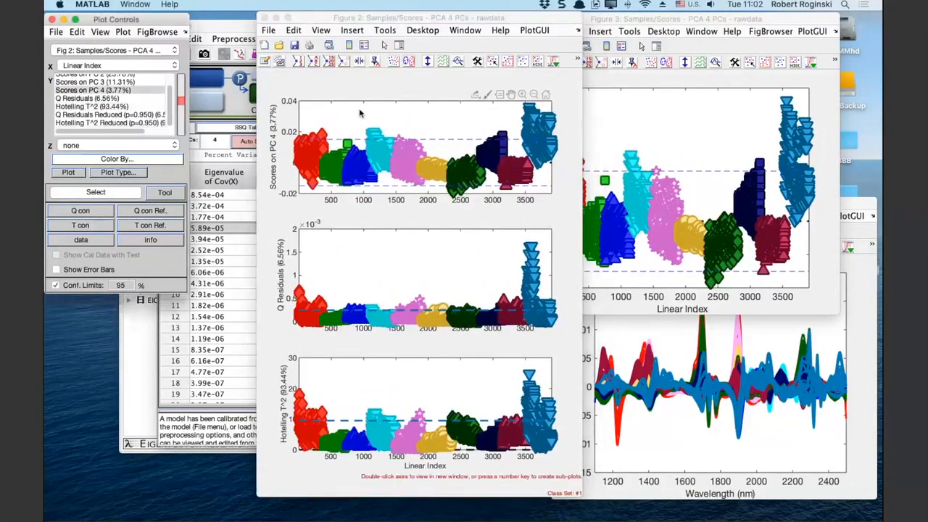
{"action": "scroll", "coordinate": [97, 92], "scroll_direction": "up", "scroll_amount": 2}
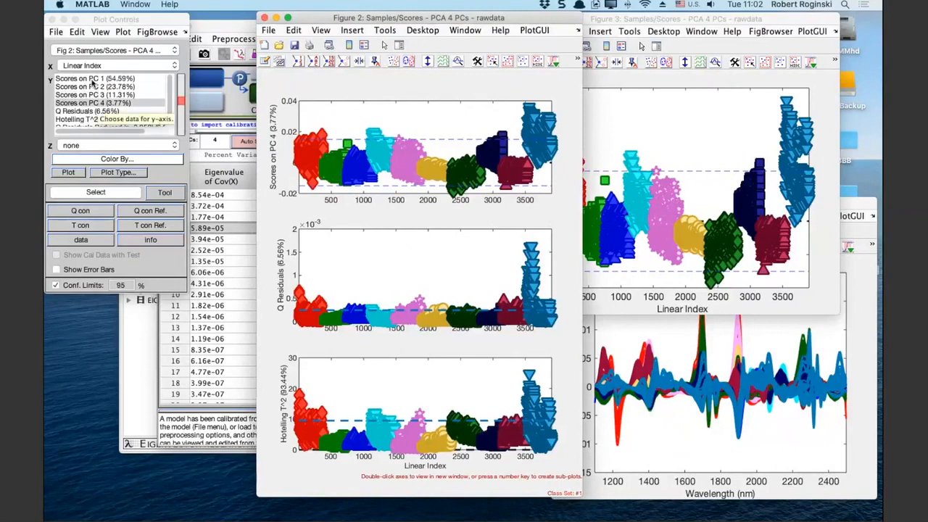
{"action": "left_click", "coordinate": [92, 81]}
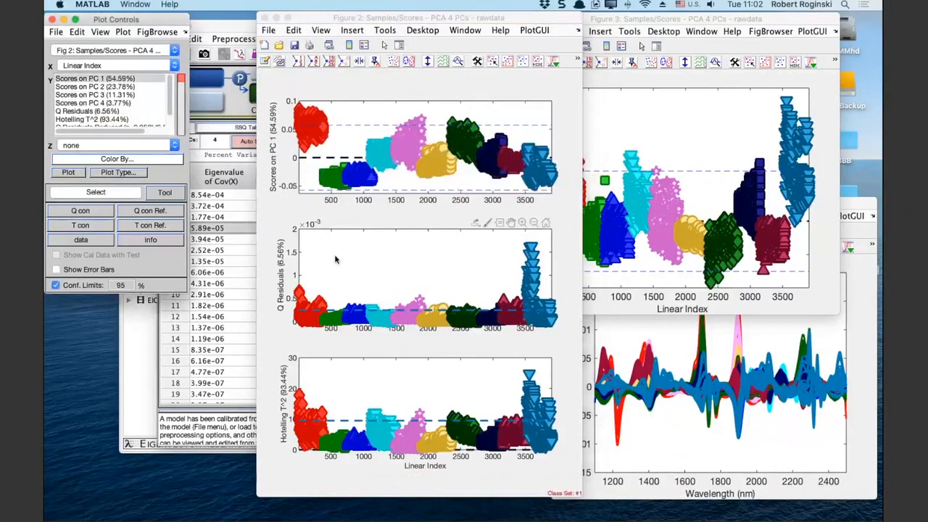
{"action": "left_click", "coordinate": [361, 255]}
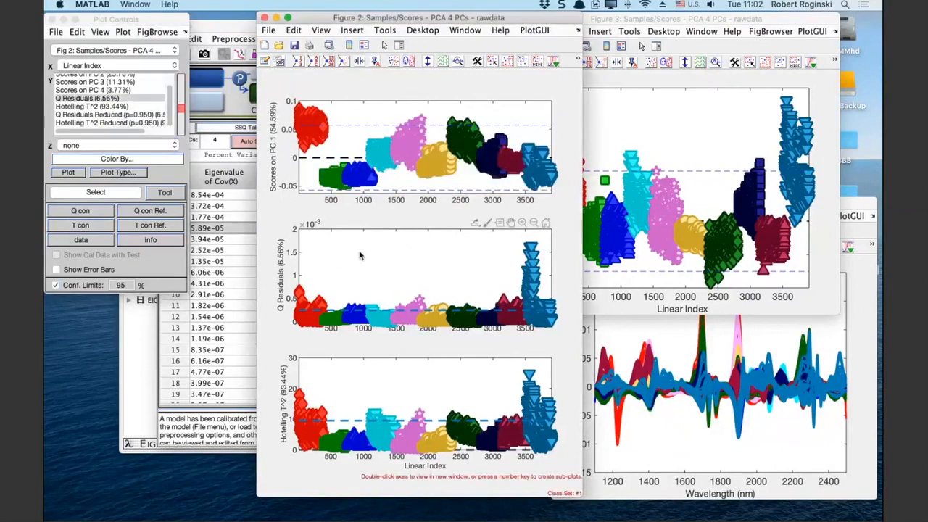
{"action": "scroll", "coordinate": [125, 94], "scroll_direction": "up", "scroll_amount": 2}
{"action": "left_click", "coordinate": [123, 87]}
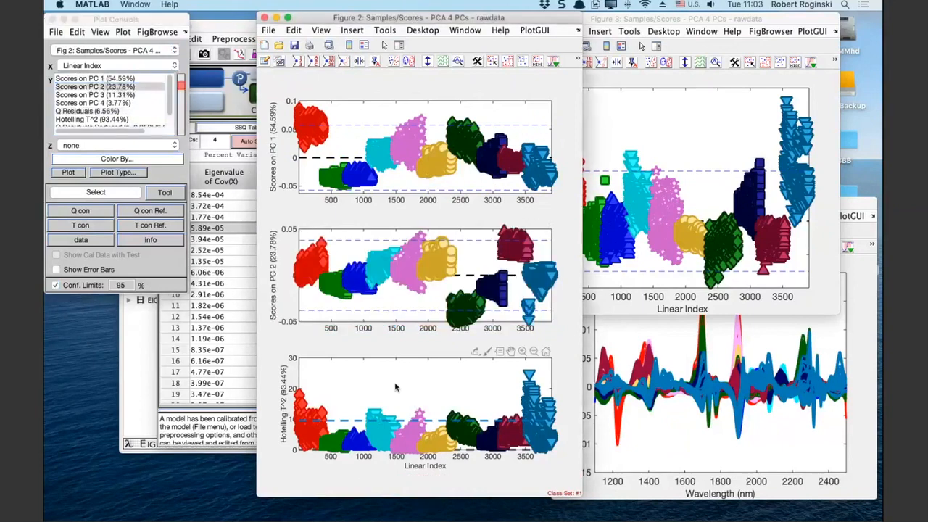
{"action": "scroll", "coordinate": [109, 91], "scroll_direction": "down", "scroll_amount": 2}
{"action": "left_click", "coordinate": [116, 83]}
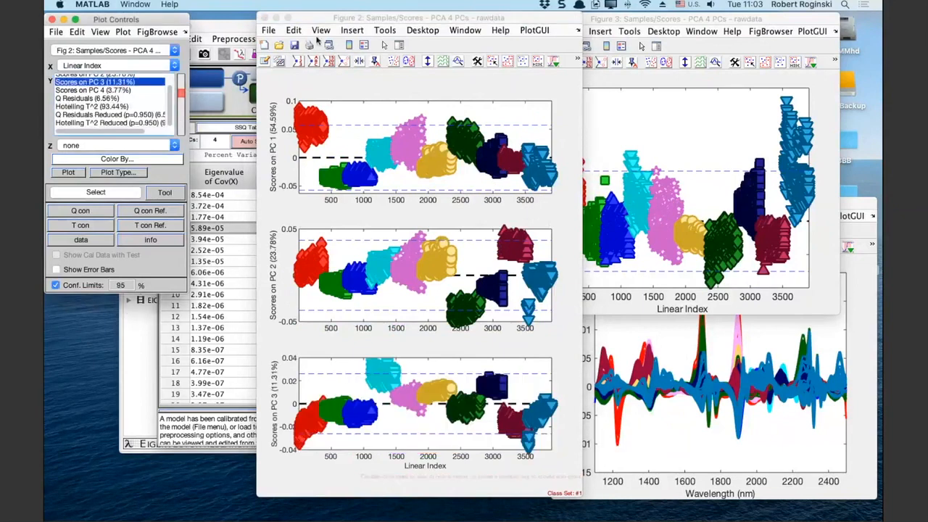
{"action": "left_click_drag", "start_coordinate": [316, 18], "coordinate": [285, 10]}
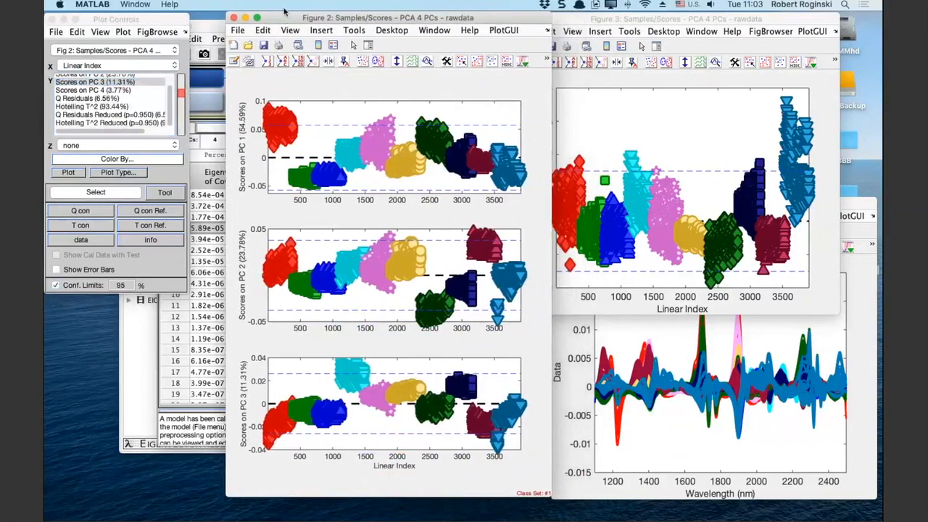
- Spawn a static view of the three-subplot scores figure, then move the static copy and the live figure off the analysis window
{"action": "left_click", "coordinate": [101, 33]}
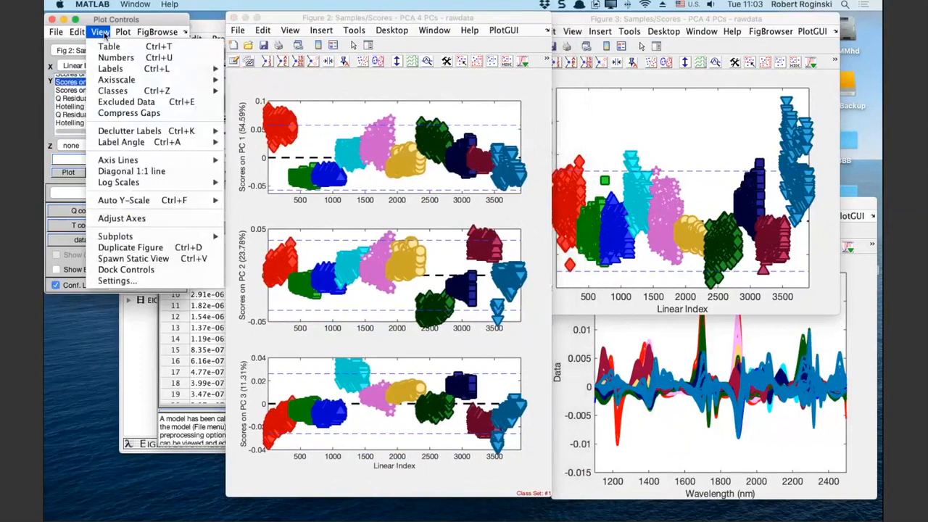
{"action": "left_click", "coordinate": [164, 259]}
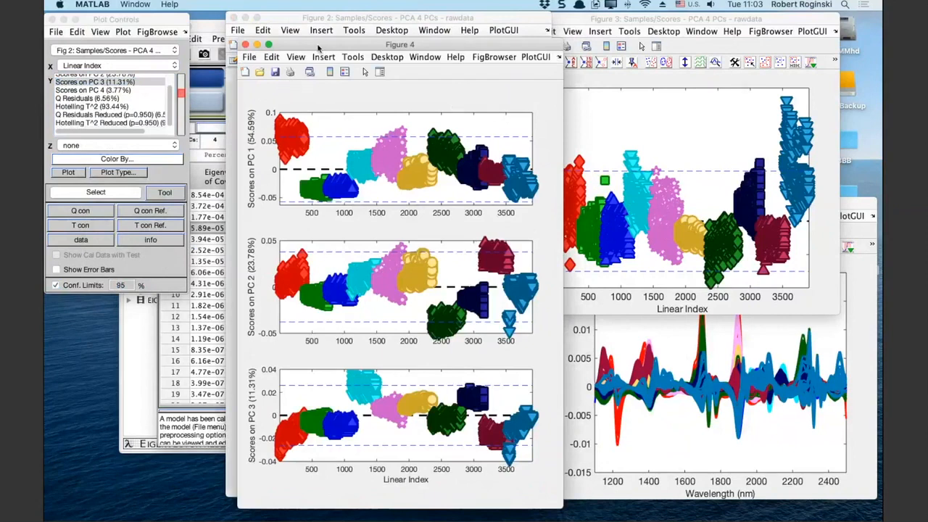
{"action": "left_click_drag", "start_coordinate": [318, 48], "coordinate": [518, 44]}
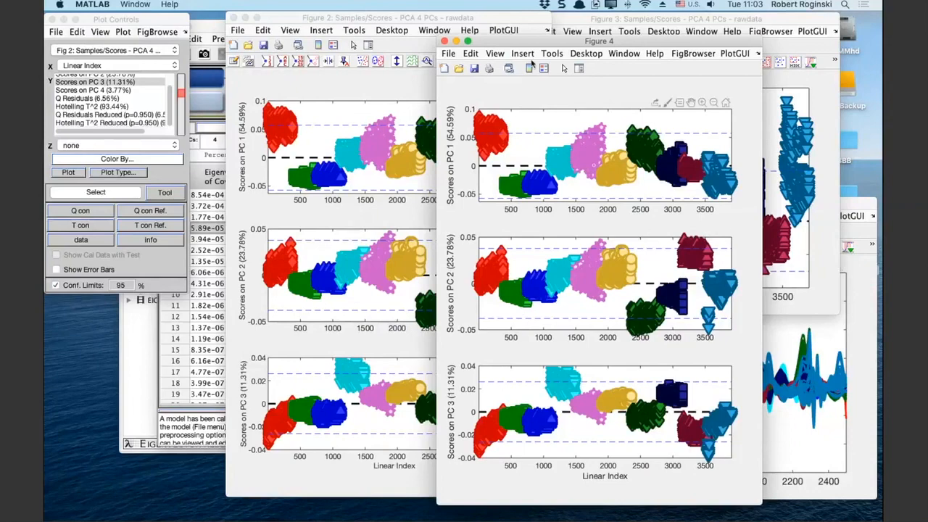
{"action": "left_click_drag", "start_coordinate": [517, 42], "coordinate": [927, 43]}
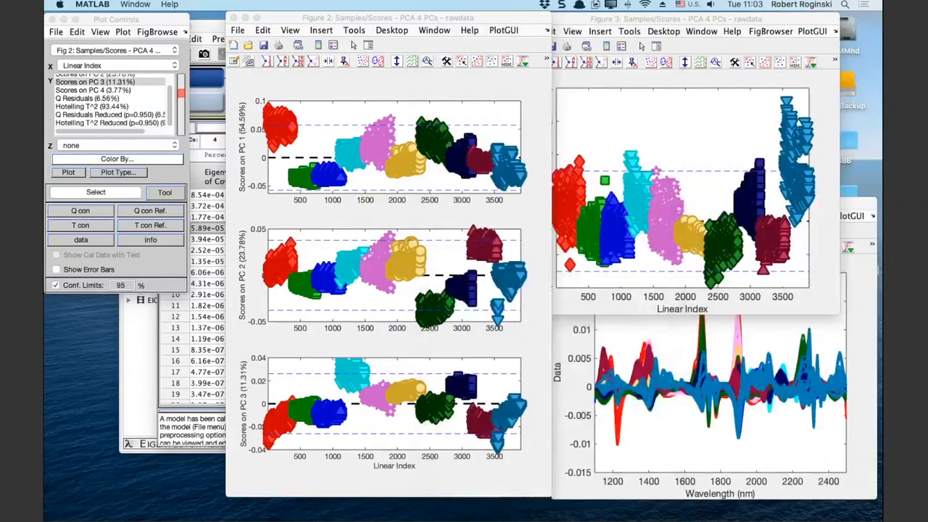
{"action": "left_click", "coordinate": [497, 21]}
{"action": "left_click_drag", "start_coordinate": [496, 20], "coordinate": [805, 20]}
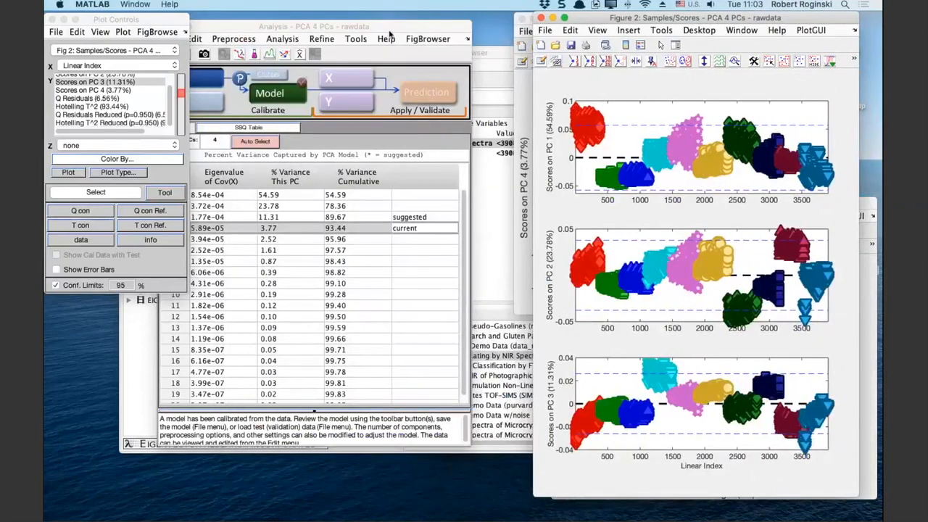
- Add MSC (Mean) ahead of the first derivative and mean centering in the X-block preprocessing, and apply it
{"action": "left_click", "coordinate": [341, 45]}
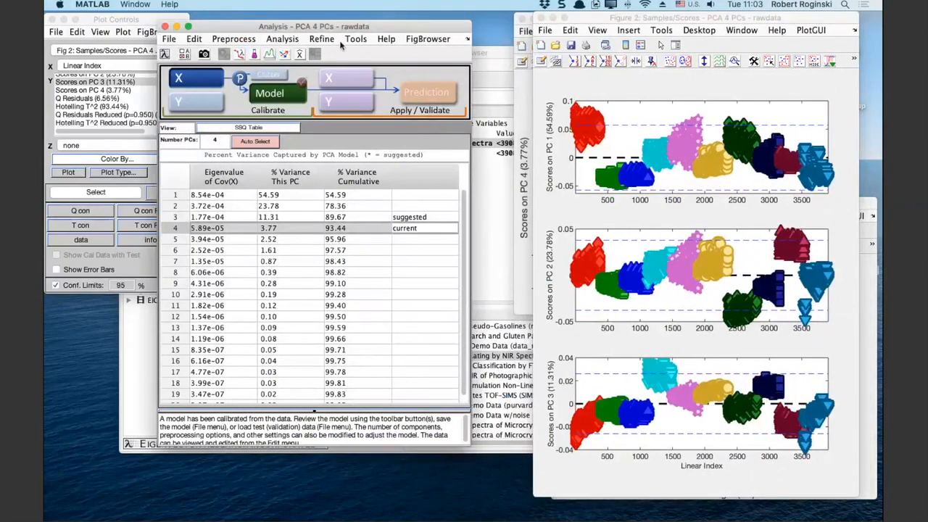
{"action": "left_click", "coordinate": [239, 78]}
{"action": "left_click", "coordinate": [259, 87]}
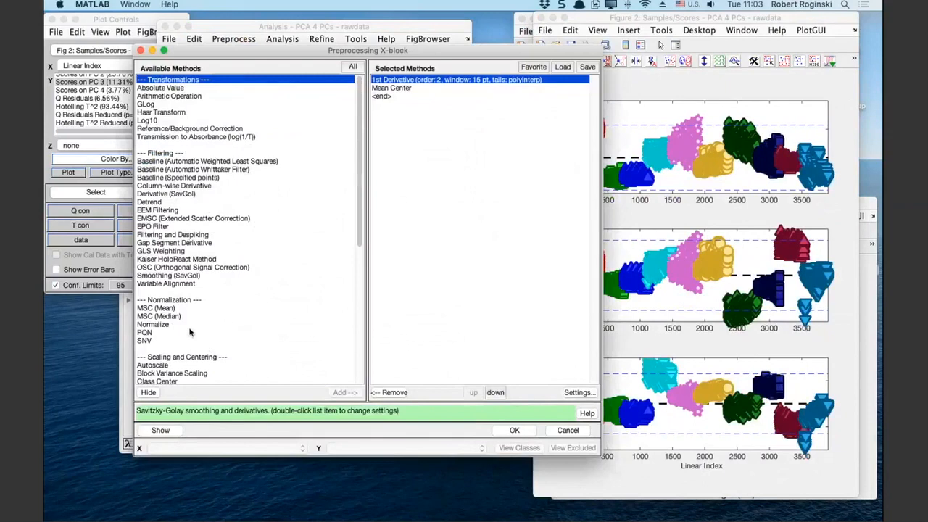
{"action": "double_click", "coordinate": [170, 309]}
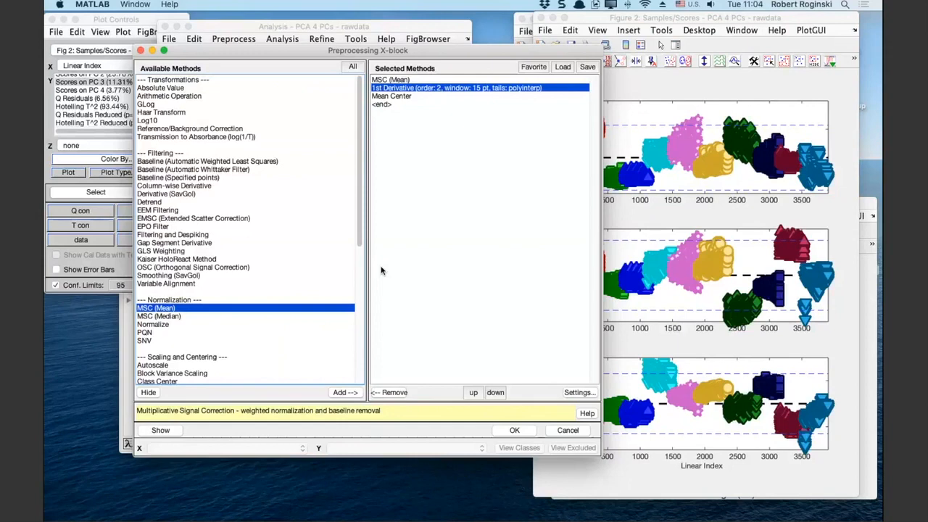
{"action": "left_click", "coordinate": [521, 432]}
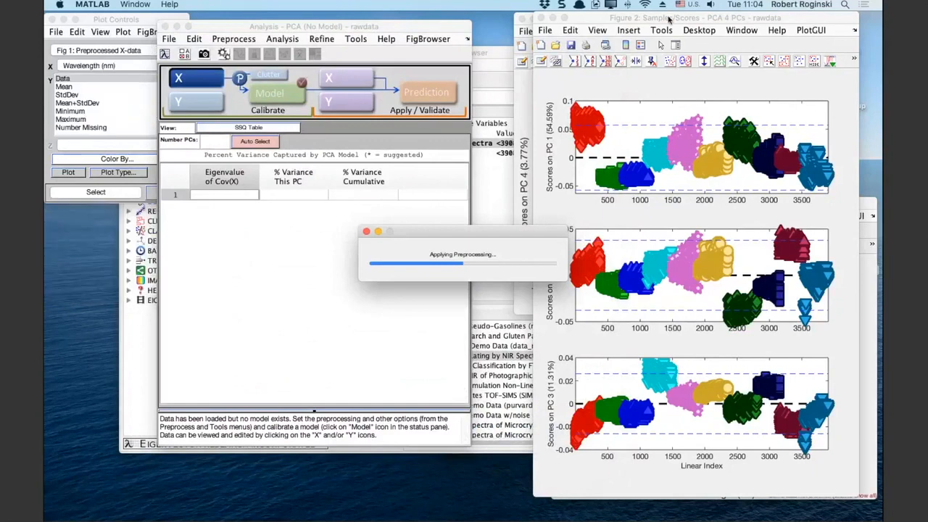
- Rearrange the figures to inspect the newly preprocessed spectra, and recalibrate the four-component PCA model
{"action": "left_click_drag", "start_coordinate": [668, 17], "coordinate": [485, 7]}
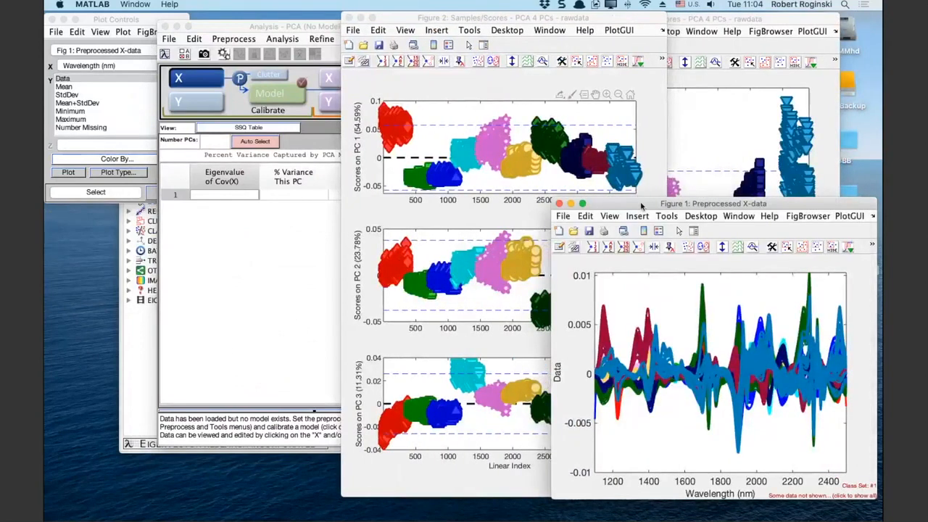
{"action": "left_click_drag", "start_coordinate": [642, 207], "coordinate": [637, 174]}
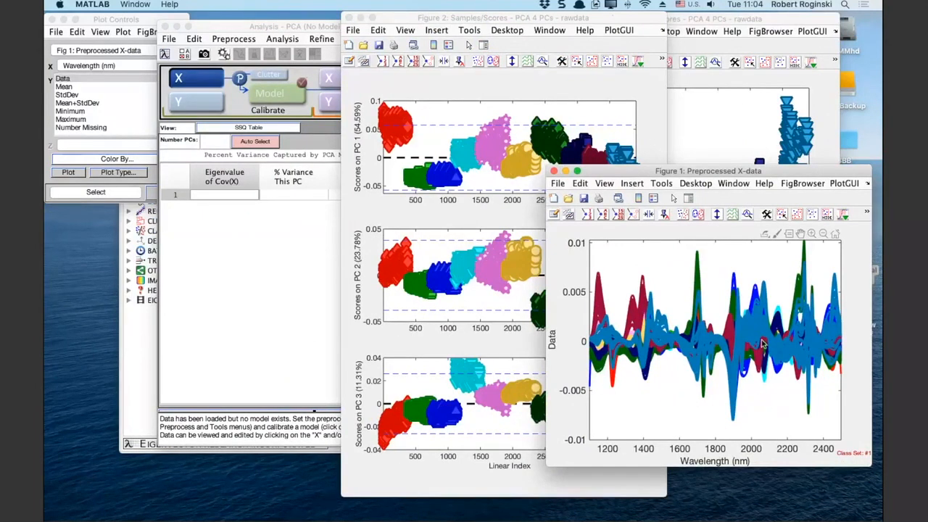
{"action": "left_click_drag", "start_coordinate": [647, 175], "coordinate": [689, 176]}
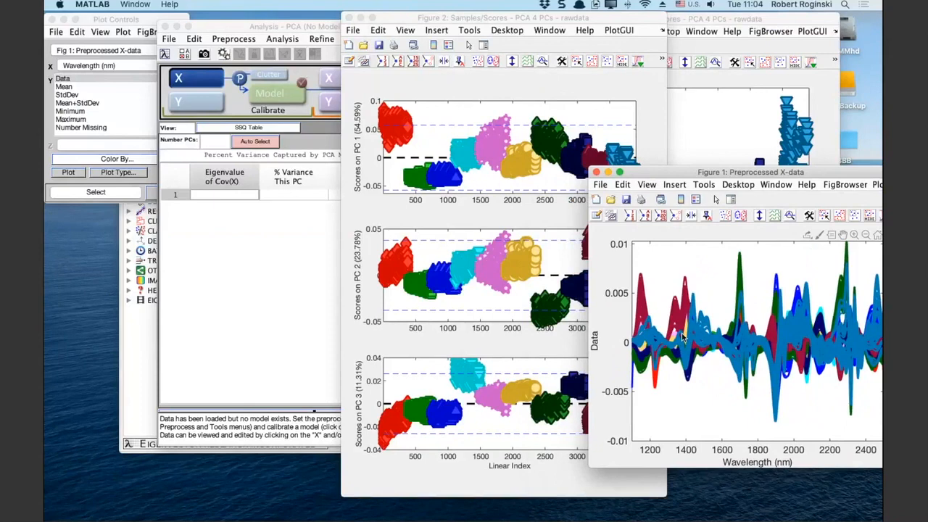
{"action": "left_click_drag", "start_coordinate": [519, 20], "coordinate": [676, 21]}
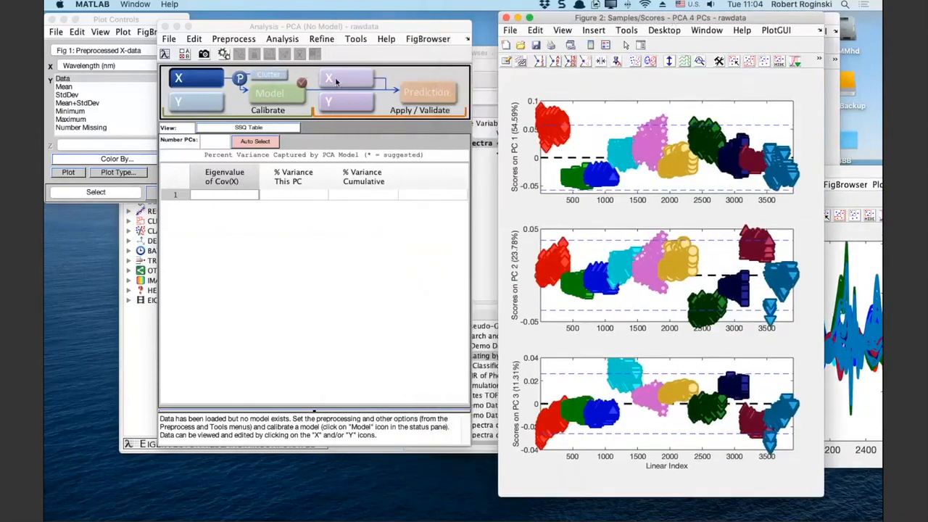
{"action": "left_click", "coordinate": [275, 97]}
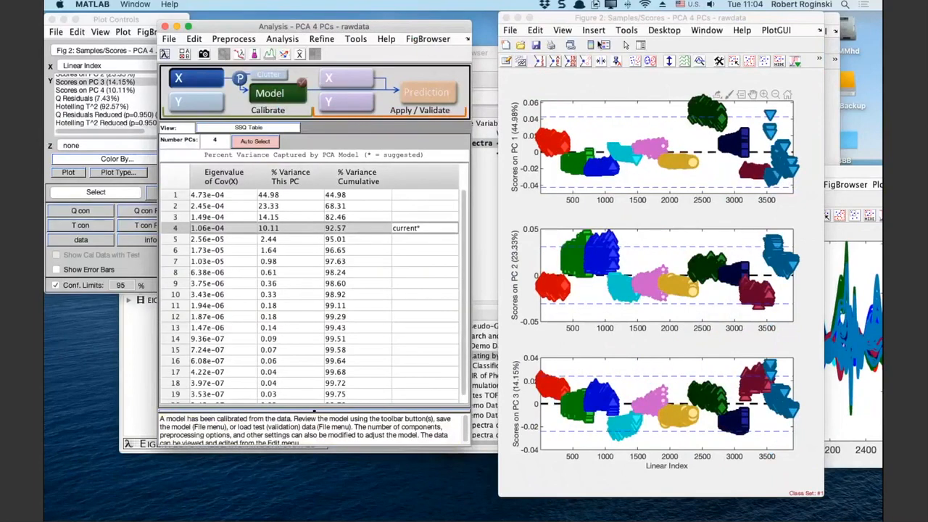
- Compare the updated PC 1 to PC 3 scores side by side with the static copy, briefly displaying the class legend
{"action": "left_click_drag", "start_coordinate": [589, 22], "coordinate": [201, 22]}
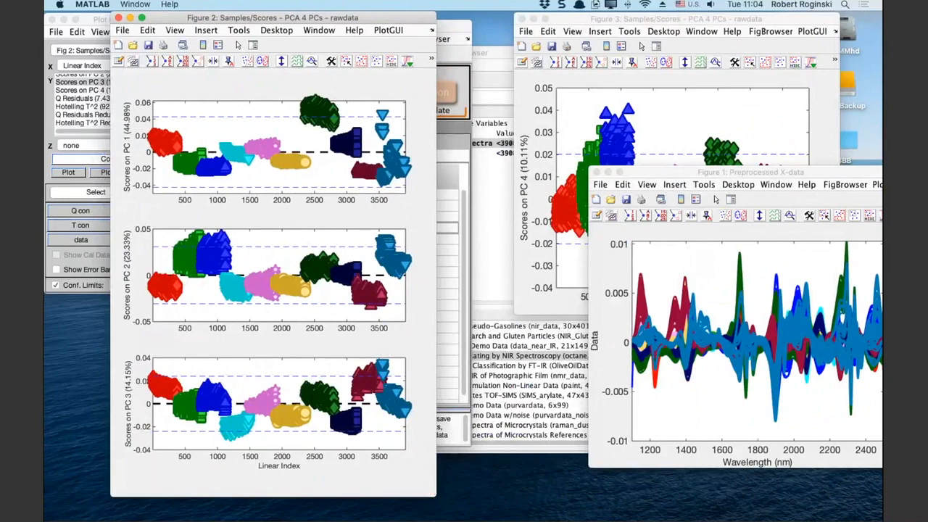
{"action": "left_click_drag", "start_coordinate": [881, 24], "coordinate": [571, 42]}
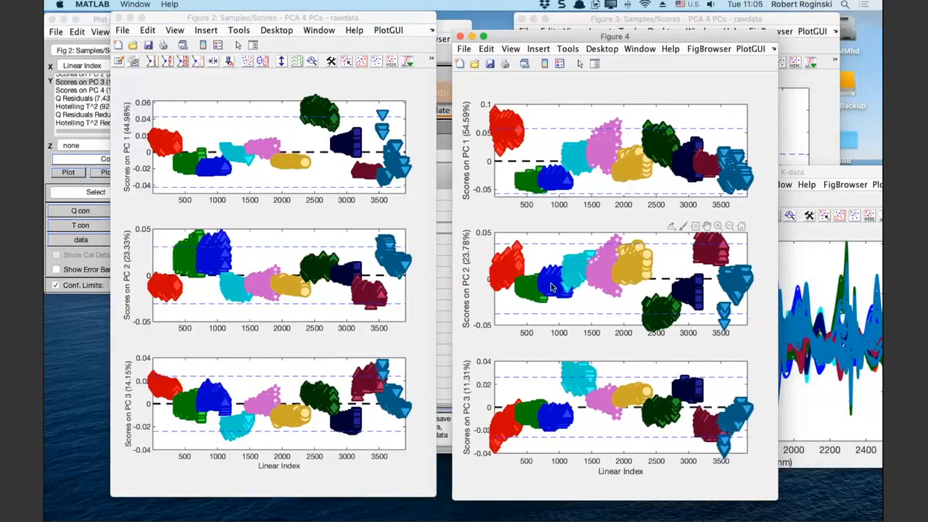
{"action": "mouse_move", "coordinate": [579, 279]}
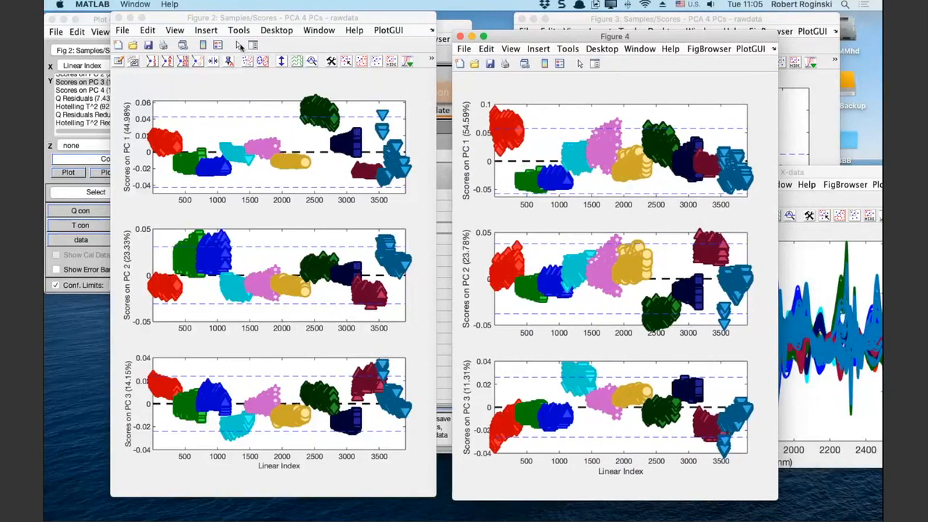
{"action": "left_click", "coordinate": [216, 46]}
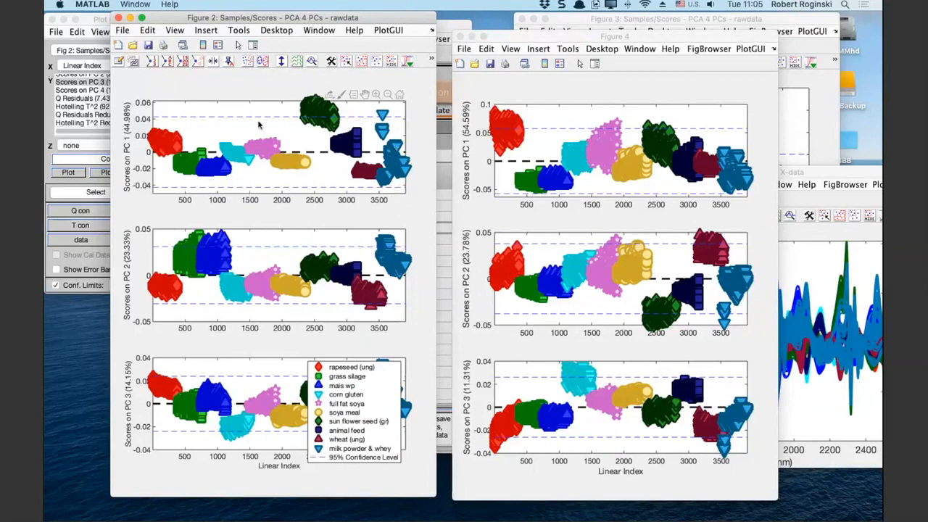
{"action": "left_click", "coordinate": [216, 45]}
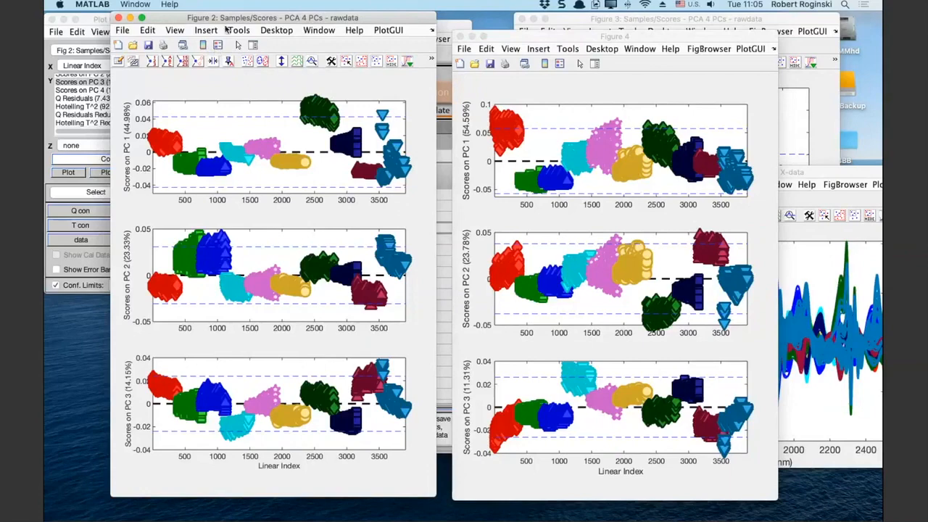
- Minimize both three-subplot scores figures, bring the PC 4 scores figure forward and turn off its class symbols
{"action": "left_click_drag", "start_coordinate": [231, 21], "coordinate": [633, 32]}
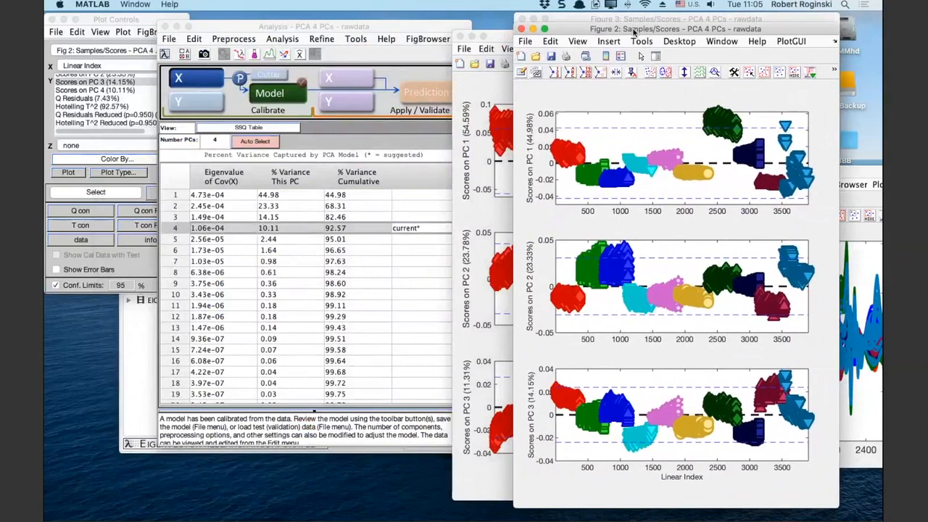
{"action": "left_click", "coordinate": [533, 29]}
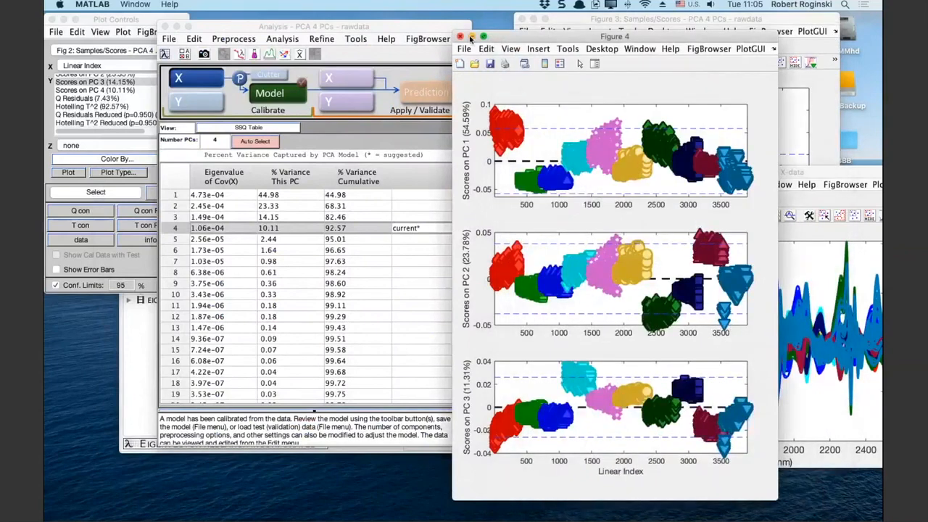
{"action": "left_click", "coordinate": [472, 36]}
{"action": "left_click_drag", "start_coordinate": [573, 20], "coordinate": [457, 41]}
{"action": "left_click", "coordinate": [536, 84]}
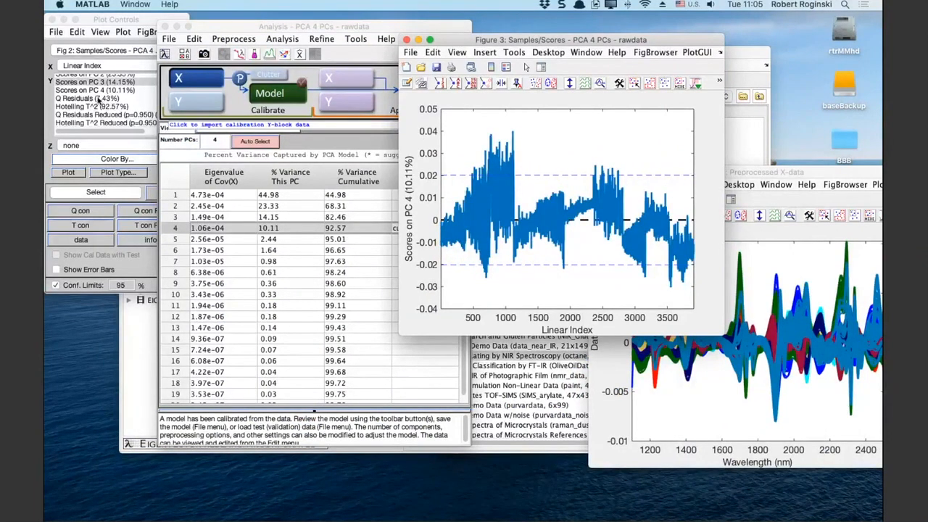
- Plot Q Residuals Reduced in Figure 2's lower subplot and against Hotelling T^2 Reduced in Figure 3, and move Figure 3 clear of Figure 2
{"action": "left_click", "coordinate": [115, 119]}
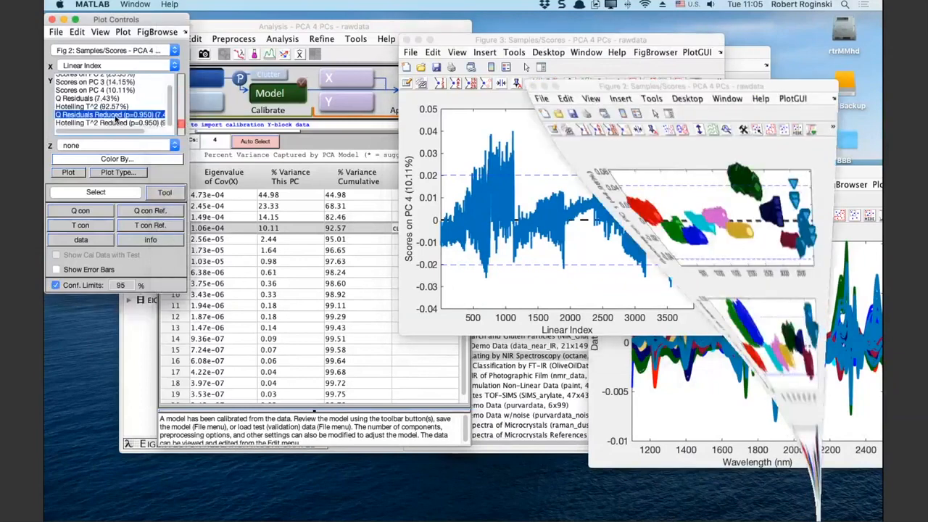
{"action": "left_click", "coordinate": [443, 42]}
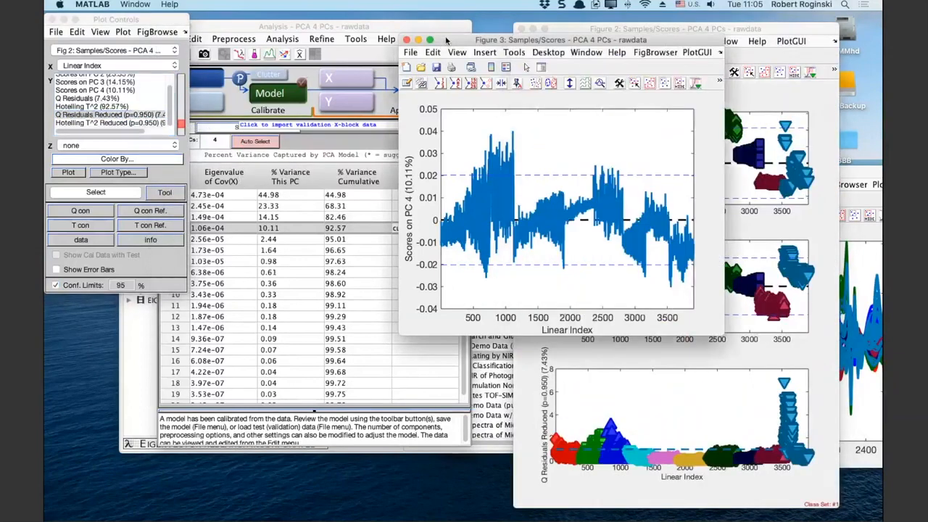
{"action": "left_click", "coordinate": [107, 52]}
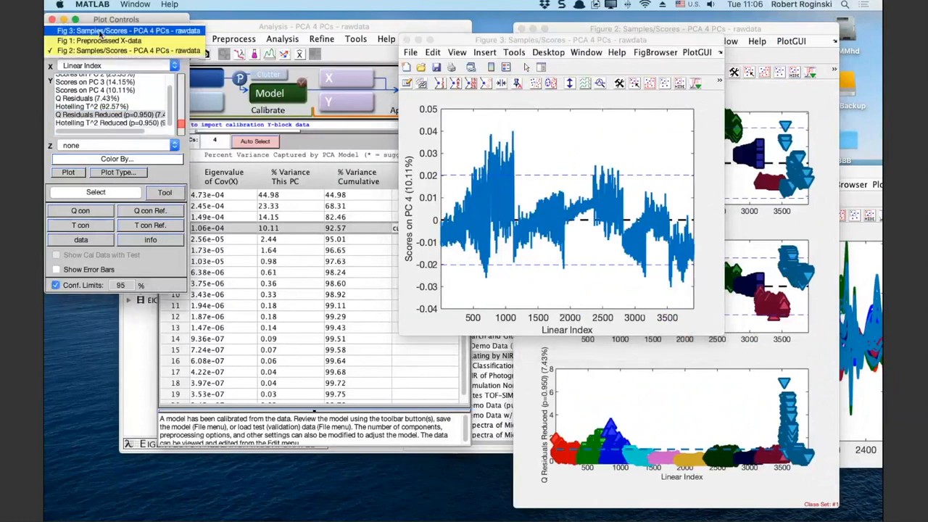
{"action": "left_click", "coordinate": [101, 34]}
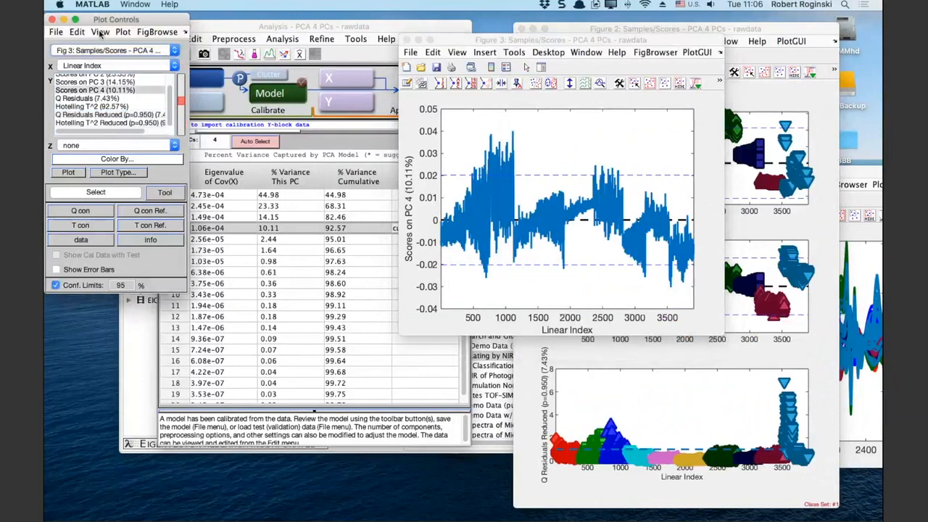
{"action": "left_click", "coordinate": [127, 115]}
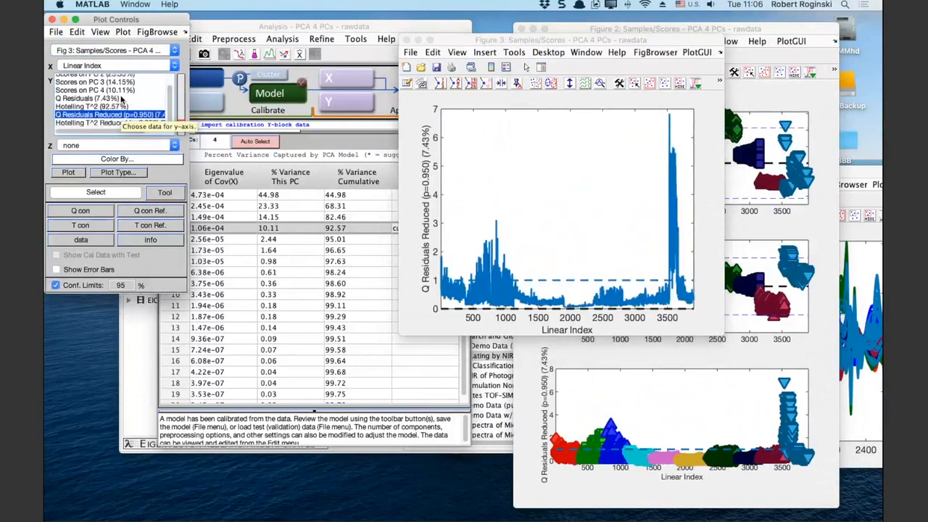
{"action": "left_click", "coordinate": [100, 66]}
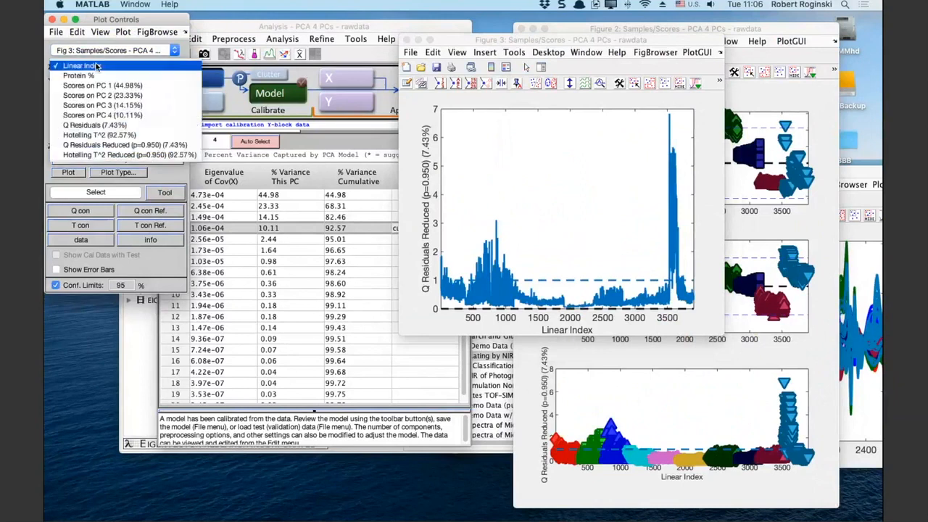
{"action": "left_click", "coordinate": [126, 156]}
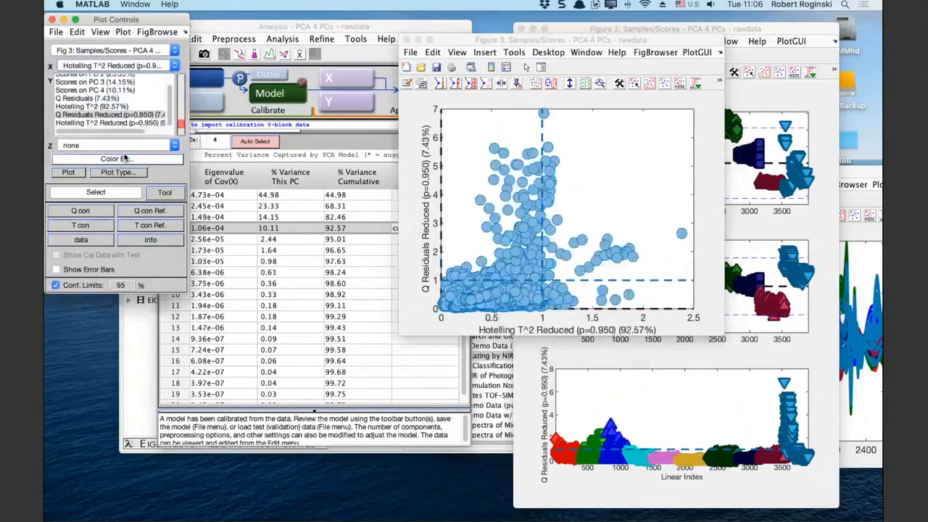
{"action": "left_click", "coordinate": [485, 45]}
{"action": "left_click_drag", "start_coordinate": [485, 45], "coordinate": [369, 64]}
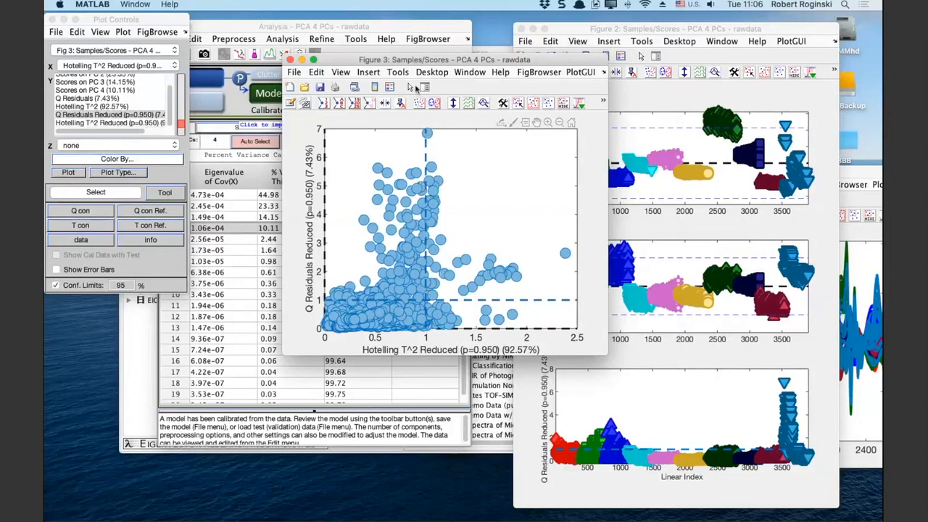
{"action": "left_click_drag", "start_coordinate": [410, 63], "coordinate": [329, 57]}
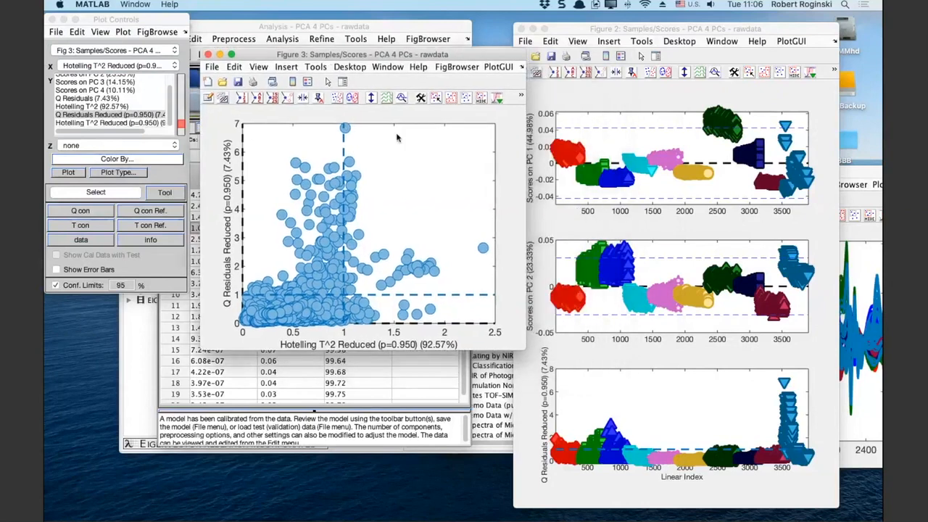
- View and close a histogram of Figure 3's Y data, and show its Q residuals versus T^2 points by class
{"action": "right_click", "coordinate": [351, 165]}
{"action": "mouse_move", "coordinate": [423, 242]}
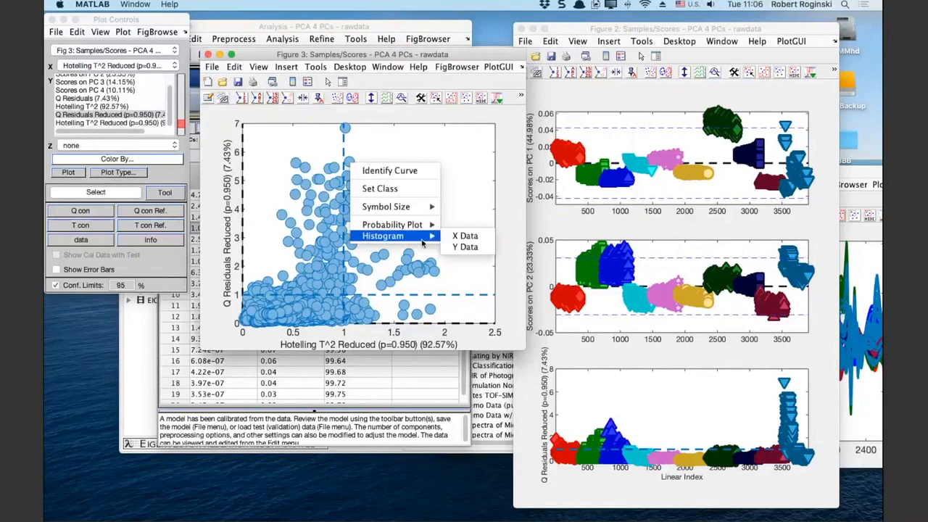
{"action": "left_click", "coordinate": [467, 247]}
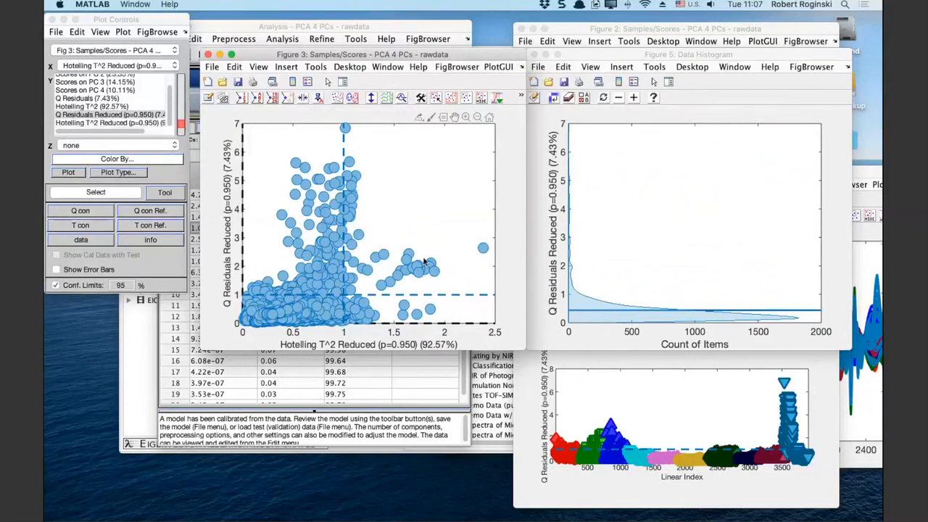
{"action": "left_click", "coordinate": [534, 55]}
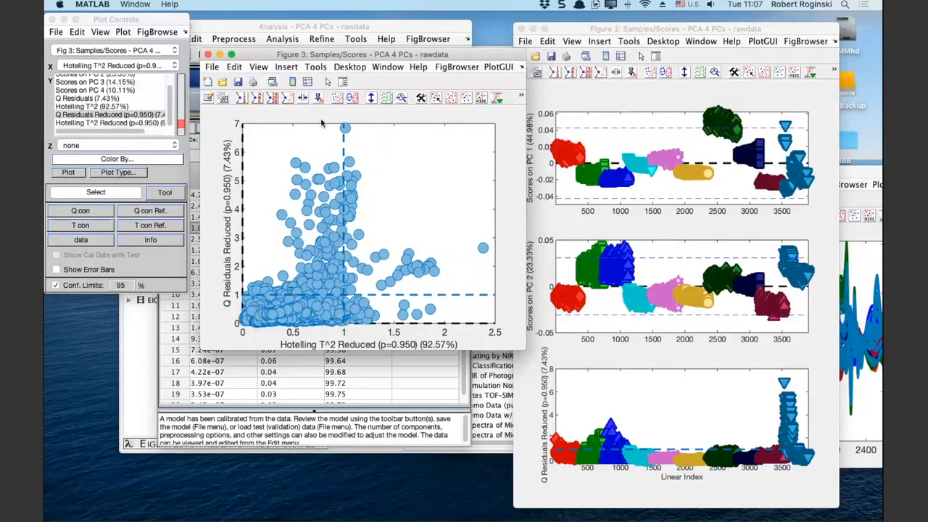
{"action": "left_click", "coordinate": [336, 101]}
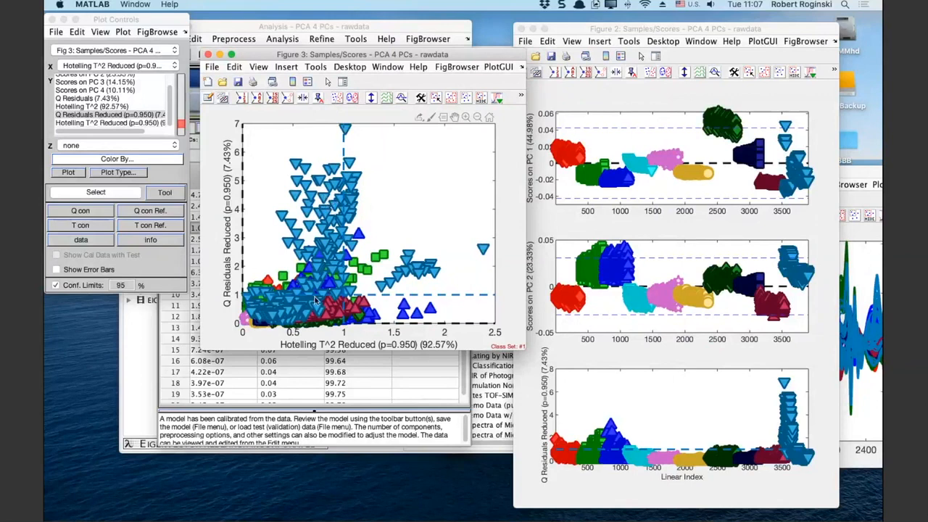
- Switch to the PCA webinar deck in PowerPoint and present its Summary slide full screen
{"action": "left_click", "coordinate": [307, 83]}
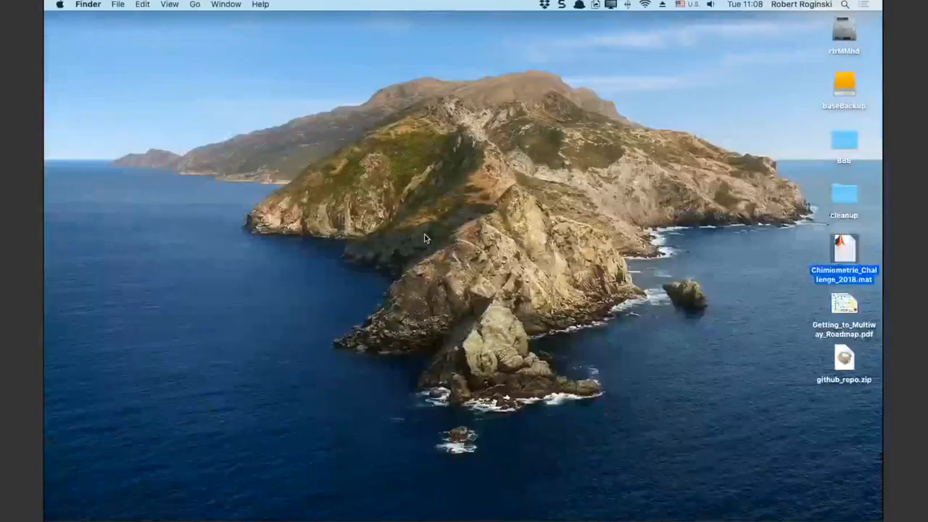
{"action": "key", "text": "ctrl+Right"}
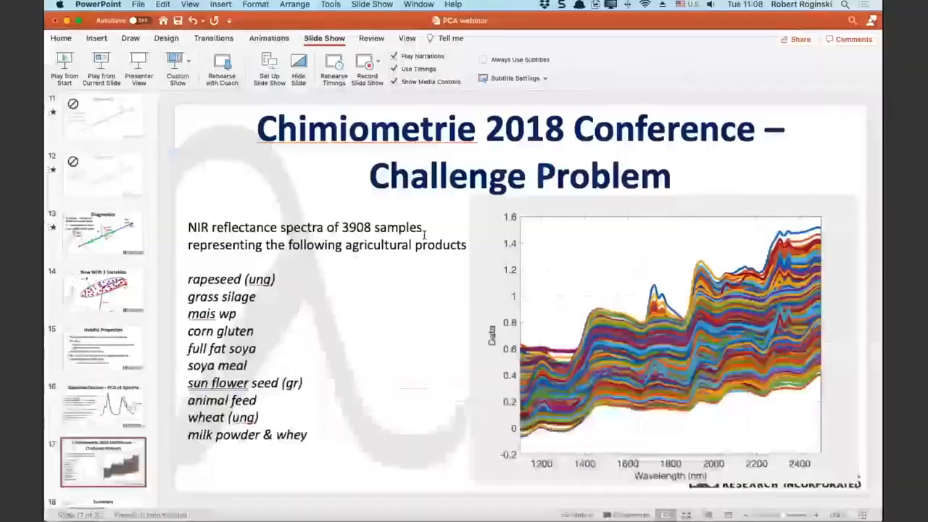
{"action": "scroll", "coordinate": [97, 426], "scroll_direction": "down", "scroll_amount": 5}
{"action": "left_click", "coordinate": [97, 426]}
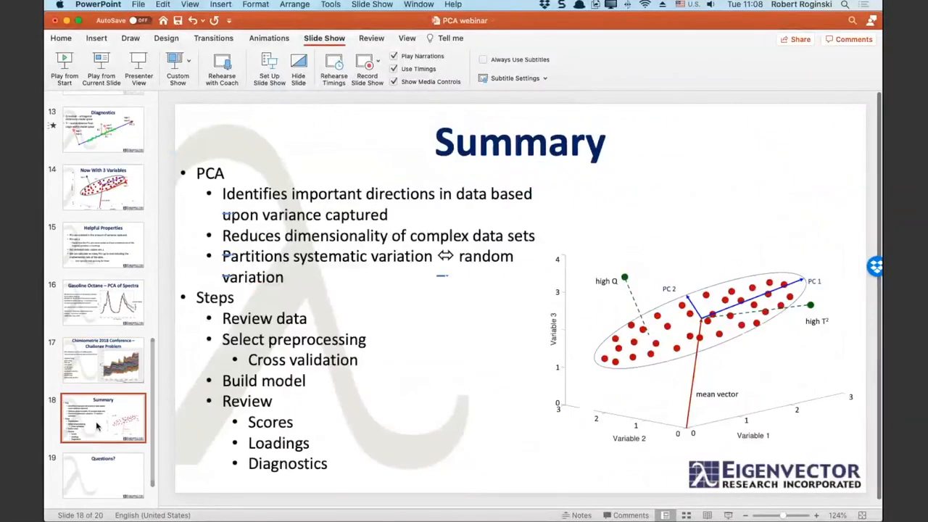
{"action": "left_click", "coordinate": [101, 64]}
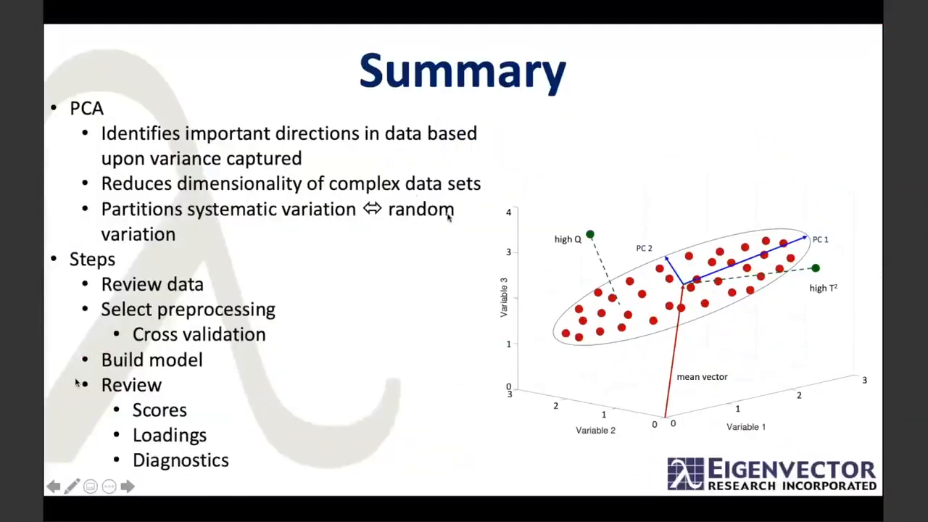
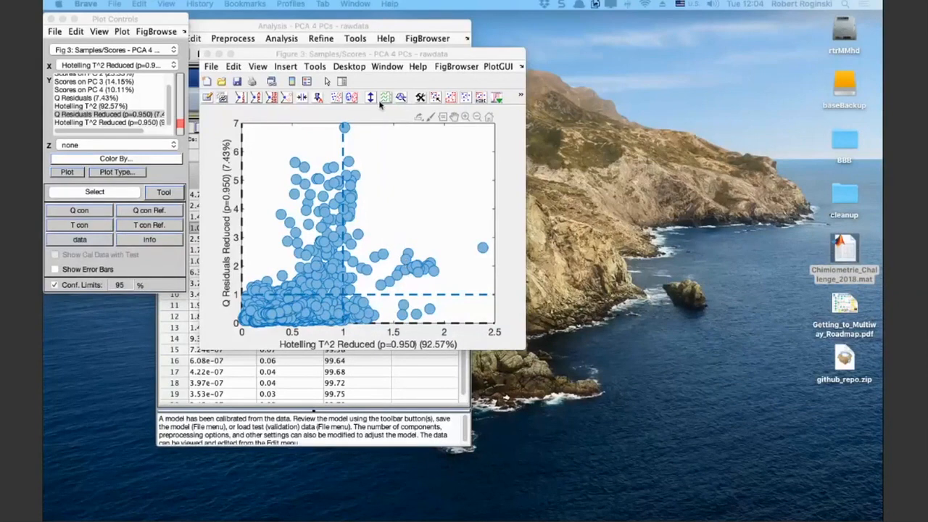
- Bring Figure 3 forward without class symbols, plot a histogram of its Y data, and close the histogram after viewing
{"action": "left_click", "coordinate": [372, 58]}
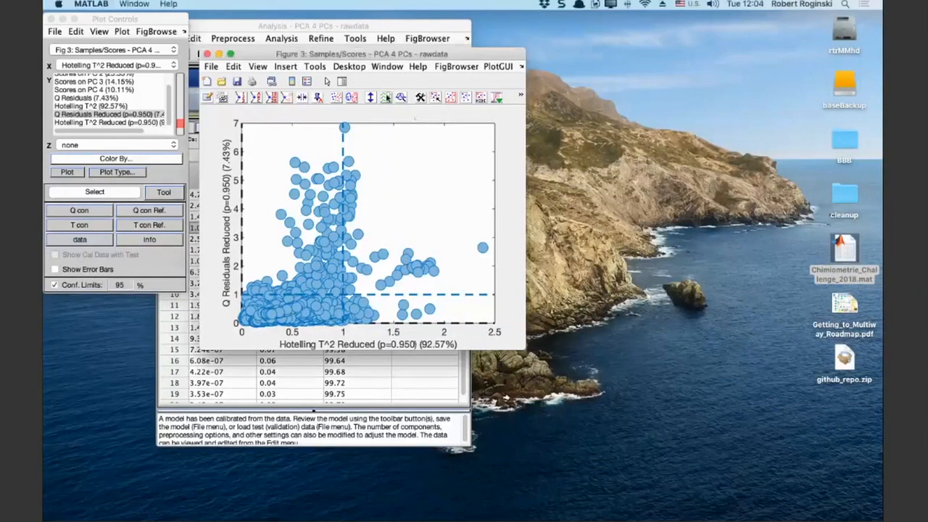
{"action": "right_click", "coordinate": [405, 266]}
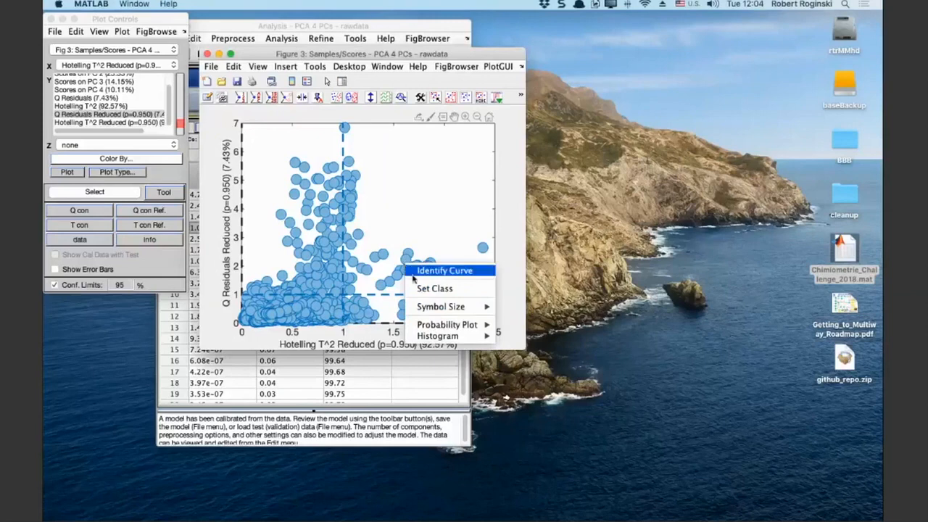
{"action": "mouse_move", "coordinate": [469, 337]}
{"action": "left_click", "coordinate": [521, 347]}
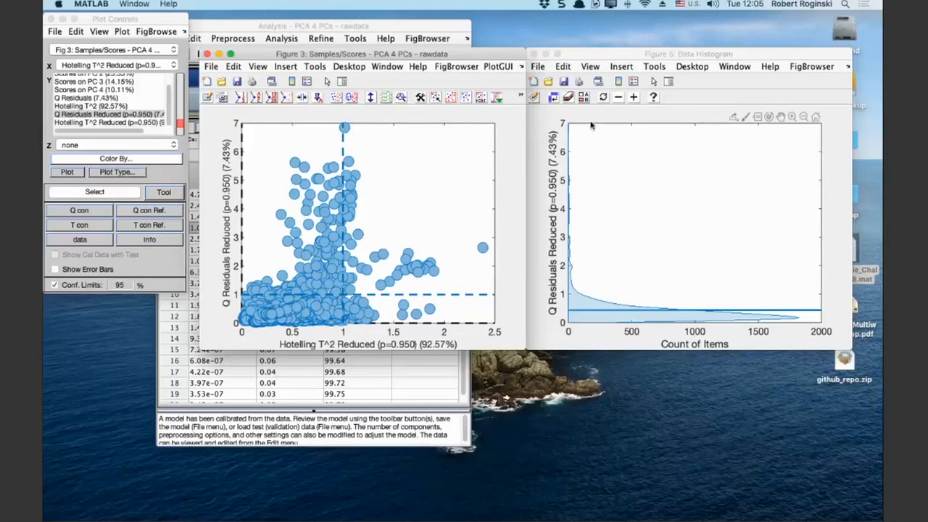
{"action": "left_click", "coordinate": [534, 55]}
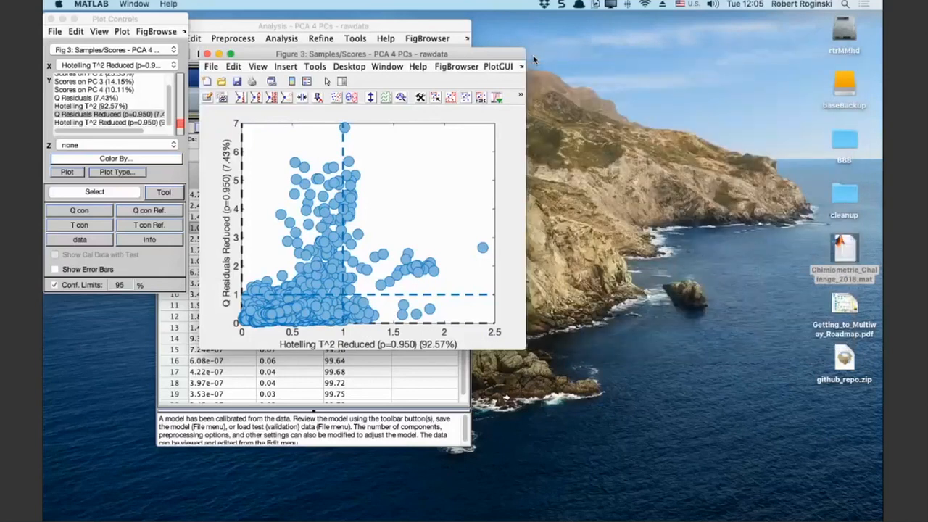
- Mark Figure 3's Q residuals versus T^2 points by class and briefly display the class legend
{"action": "left_click", "coordinate": [337, 99]}
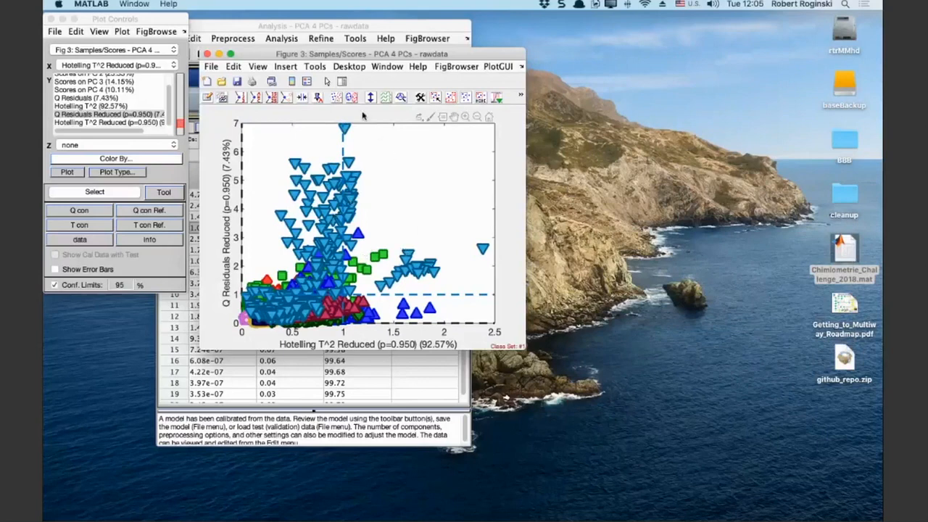
{"action": "left_click", "coordinate": [307, 81]}
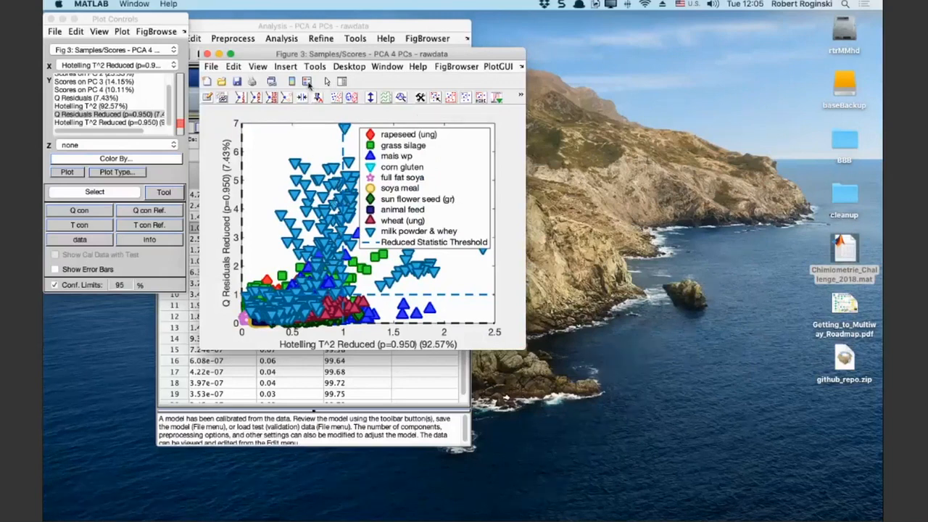
{"action": "left_click", "coordinate": [307, 82]}
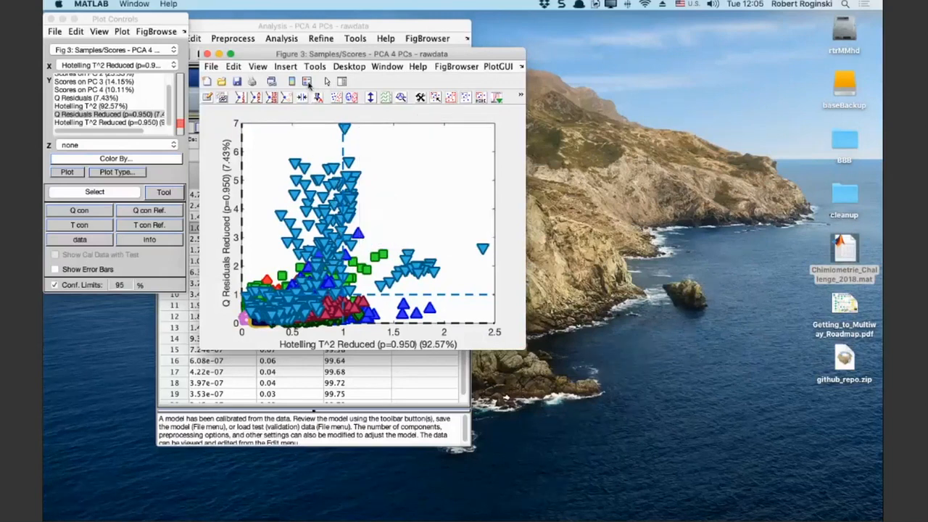
- View the Y data histogram with the points split by class, check its legend, and close the histogram
{"action": "right_click", "coordinate": [418, 278]}
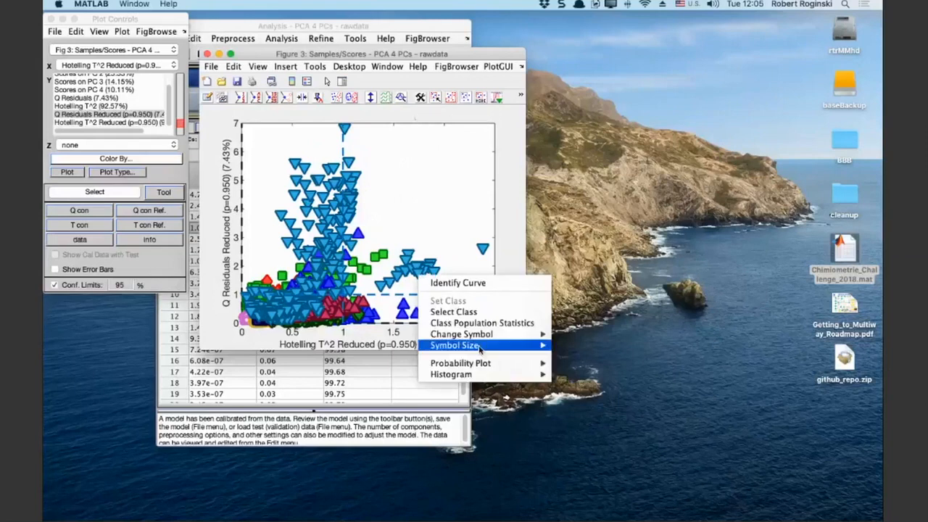
{"action": "mouse_move", "coordinate": [492, 376]}
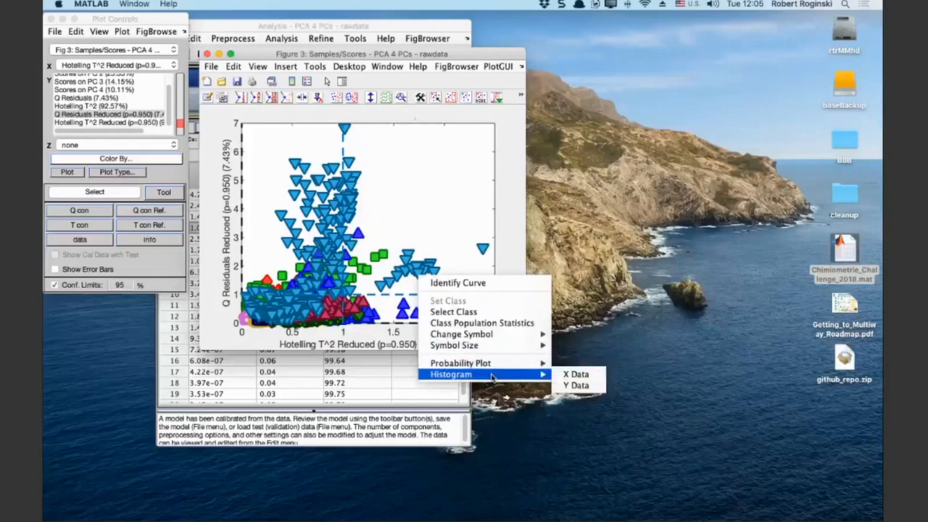
{"action": "left_click", "coordinate": [579, 388]}
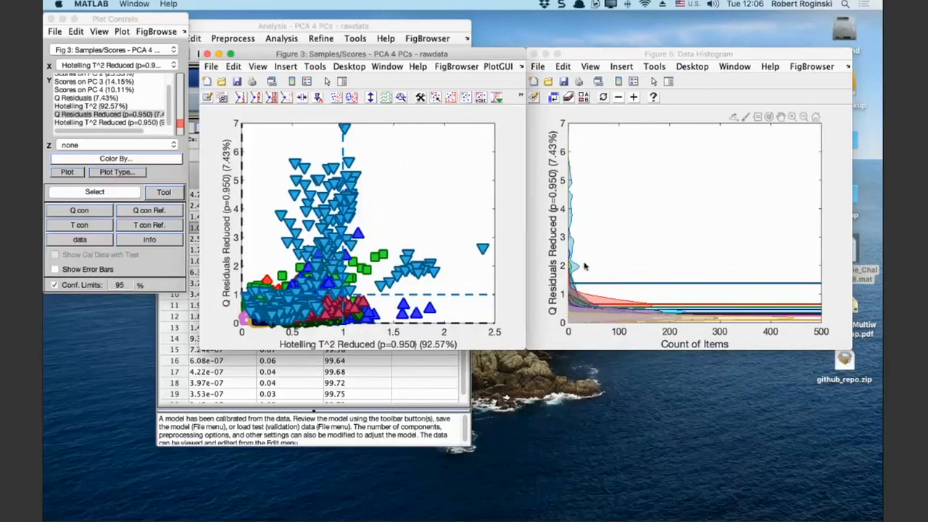
{"action": "left_click", "coordinate": [633, 81]}
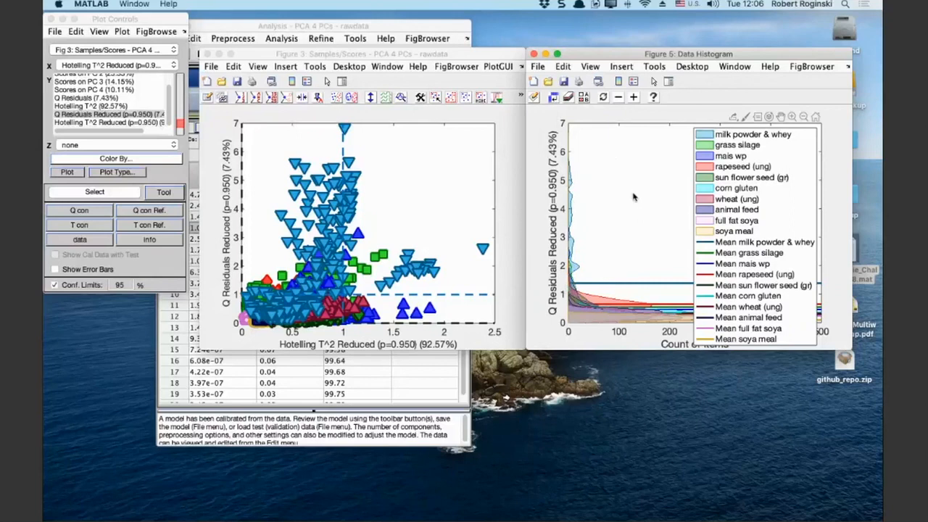
{"action": "left_click", "coordinate": [633, 81]}
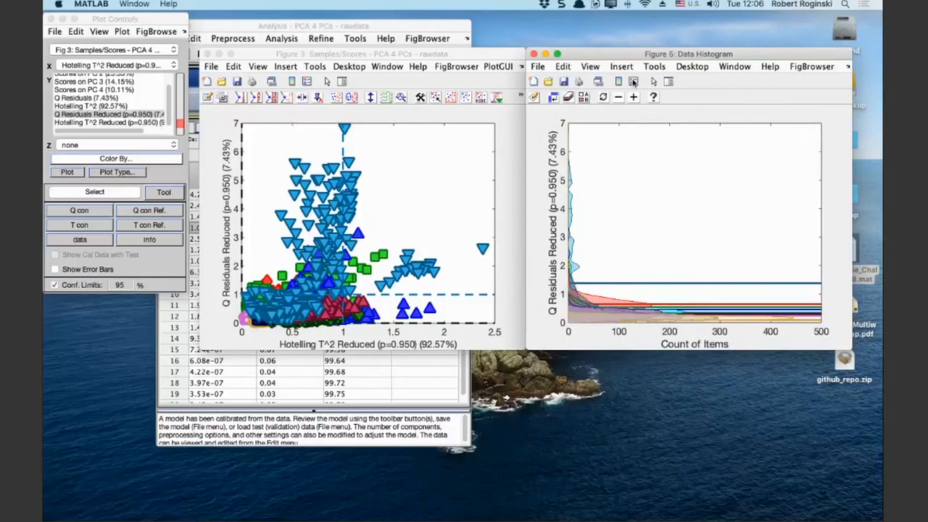
{"action": "left_click", "coordinate": [534, 54]}
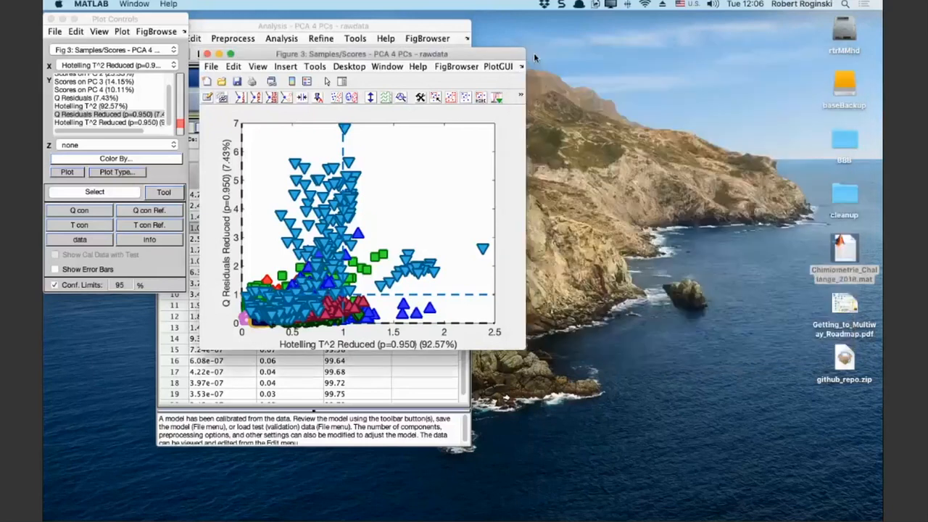
- Select the whole milk powder & whey class in Figure 3 and include only the selected samples
{"action": "right_click", "coordinate": [318, 183]}
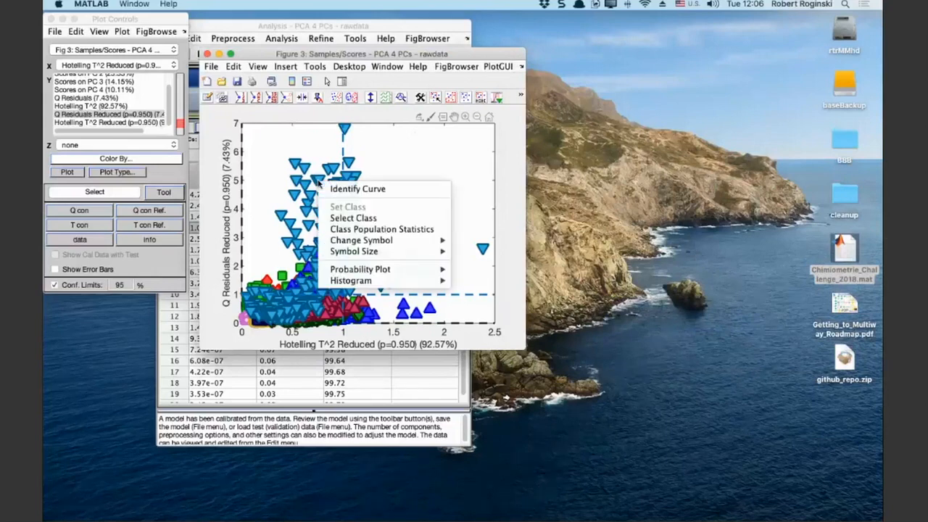
{"action": "left_click", "coordinate": [379, 219]}
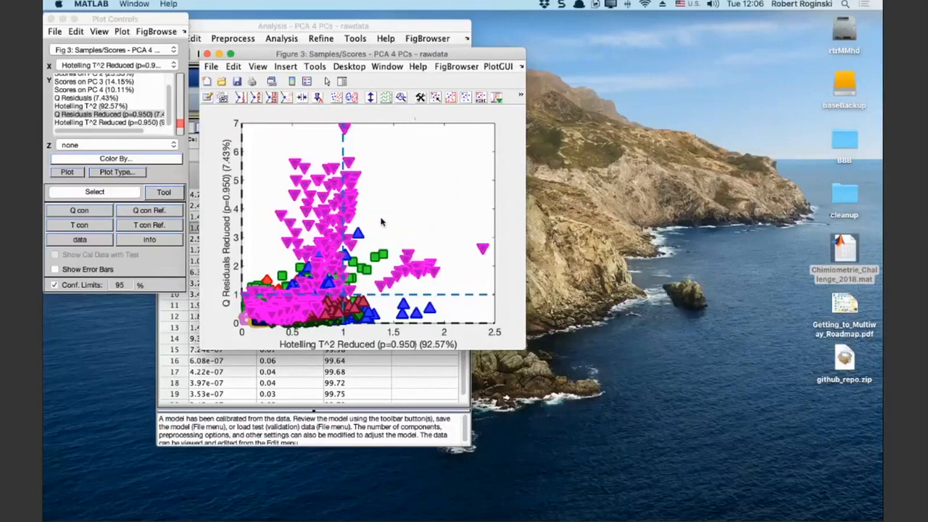
{"action": "right_click", "coordinate": [317, 183]}
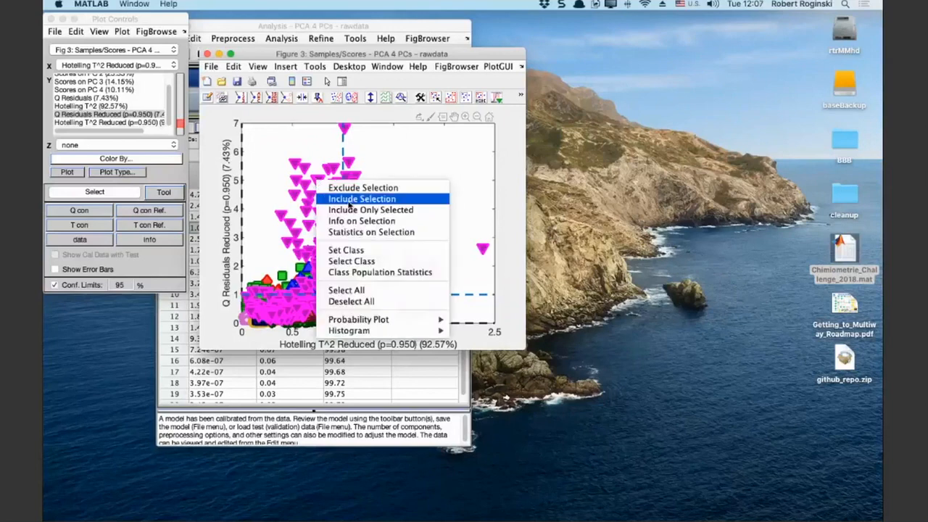
{"action": "left_click", "coordinate": [404, 210]}
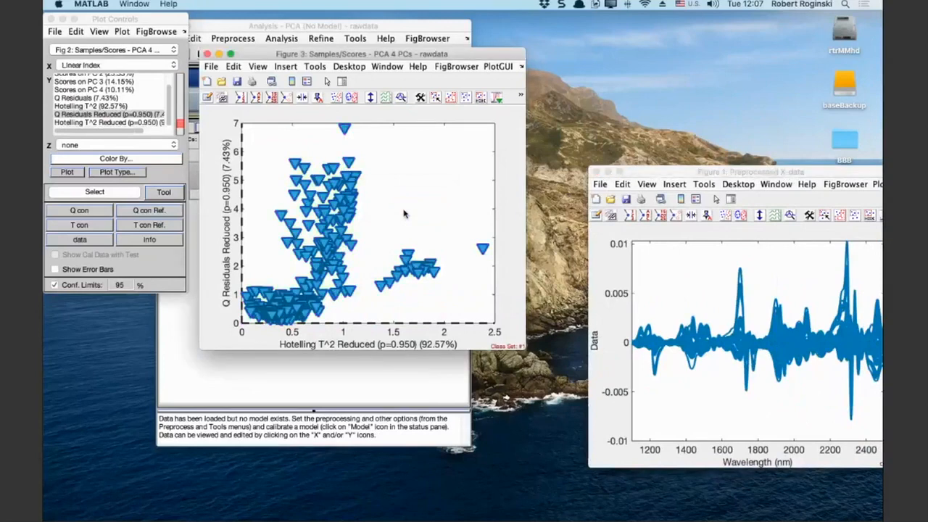
- Move the Figure 1 preprocessed data plot clear of Figure 3 and briefly display Figure 3's class legend
{"action": "left_click", "coordinate": [661, 172]}
{"action": "left_click_drag", "start_coordinate": [662, 172], "coordinate": [648, 196]}
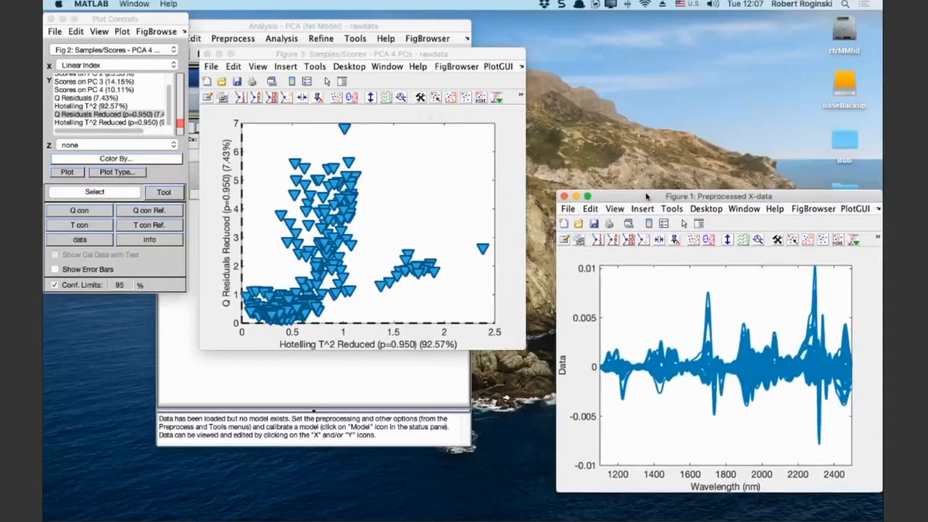
{"action": "left_click", "coordinate": [431, 55]}
{"action": "left_click_drag", "start_coordinate": [613, 201], "coordinate": [650, 383]}
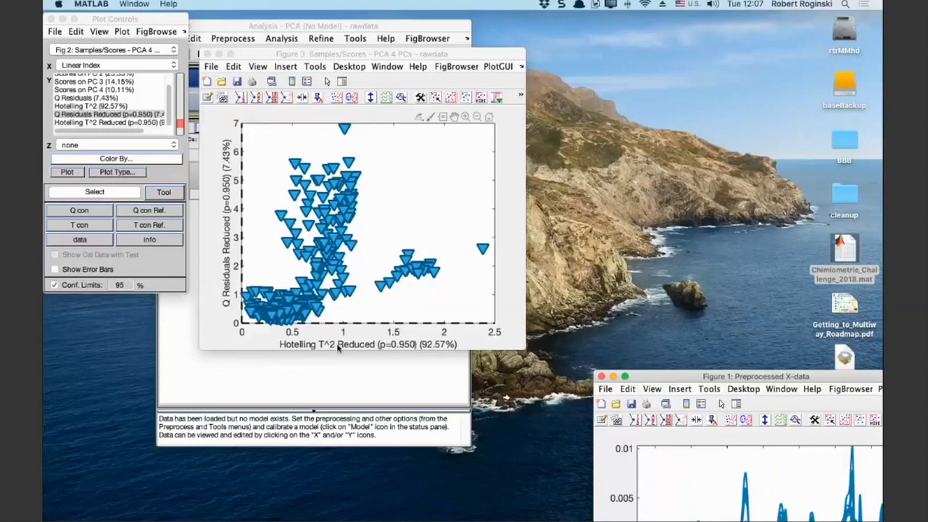
{"action": "left_click", "coordinate": [307, 81]}
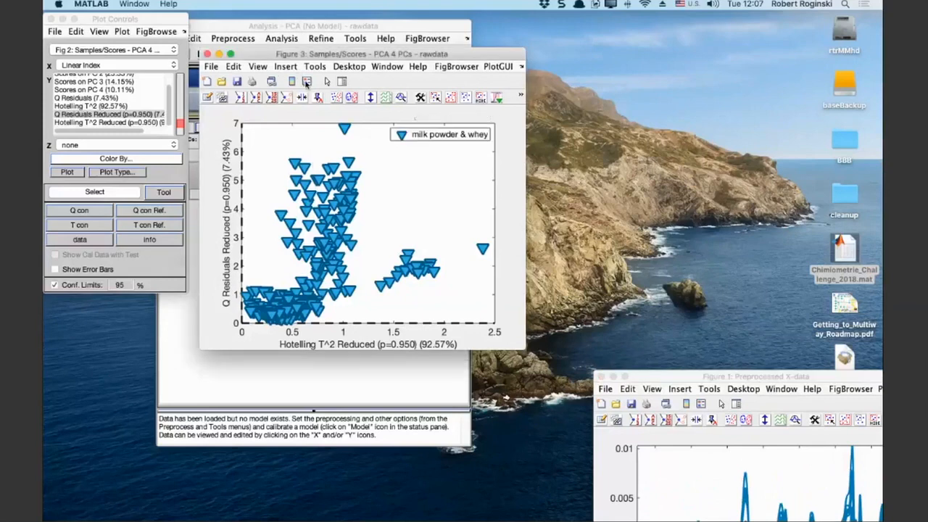
{"action": "left_click", "coordinate": [307, 81]}
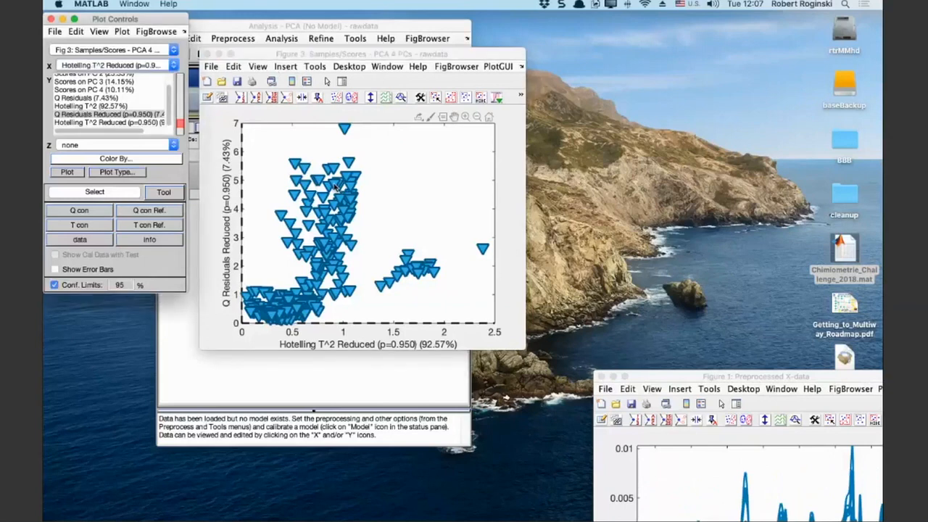
- Plot a Y data histogram of the remaining milk powder & whey samples, then switch to the Brave browser
{"action": "right_click", "coordinate": [335, 186]}
{"action": "mouse_move", "coordinate": [405, 283]}
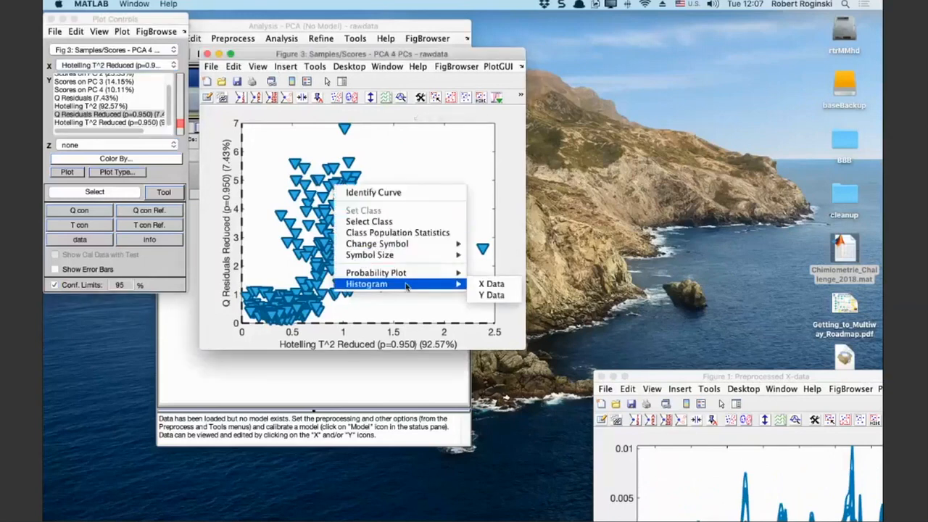
{"action": "left_click", "coordinate": [485, 296]}
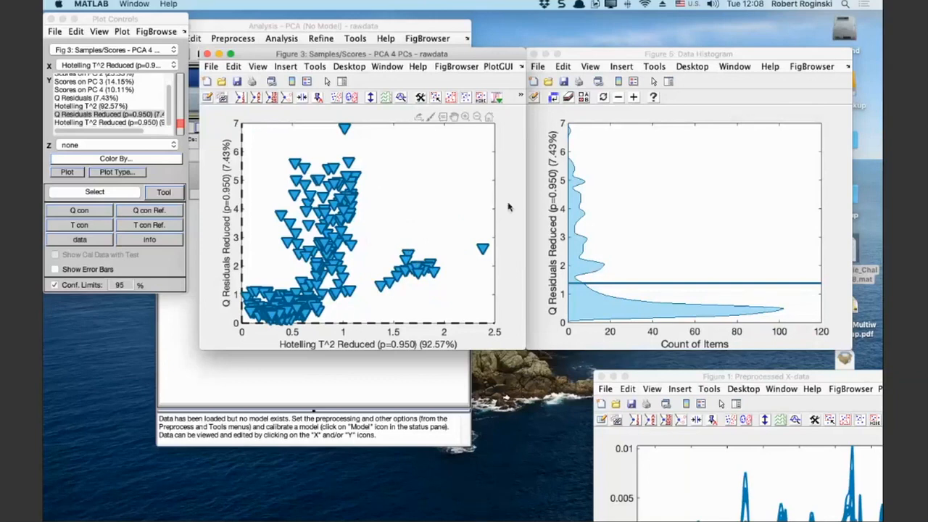
{"action": "key", "text": "super+Tab"}
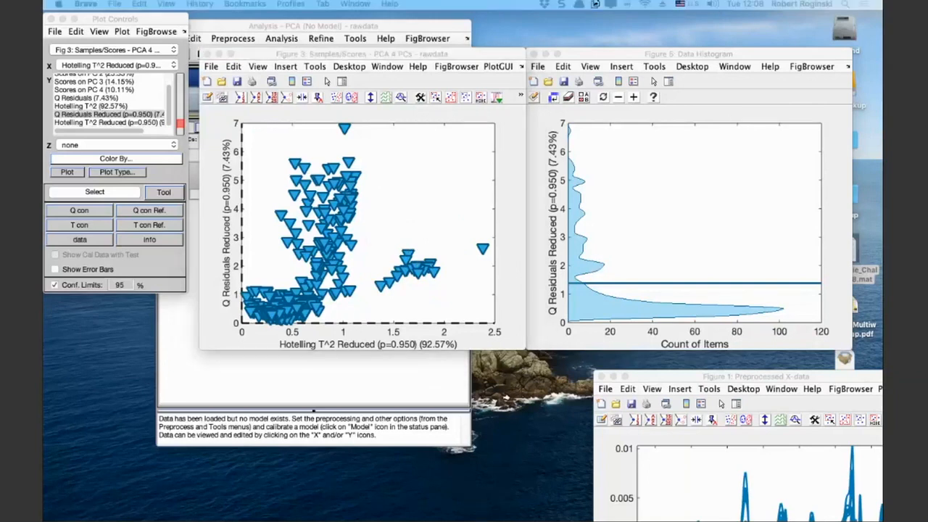